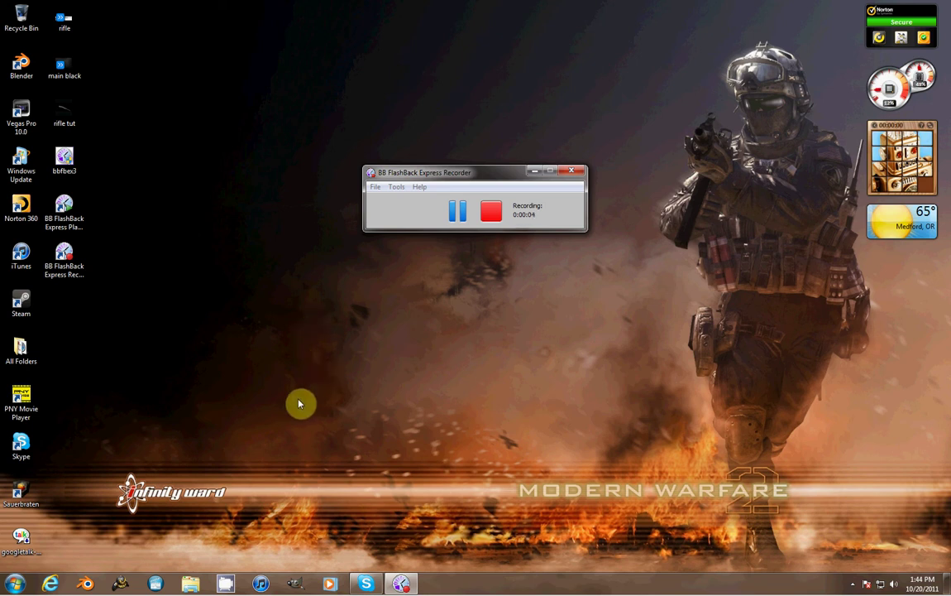
Step: Launch Blender 2.59 from the Windows taskbar
{"action": "left_click", "coordinate": [89, 584]}
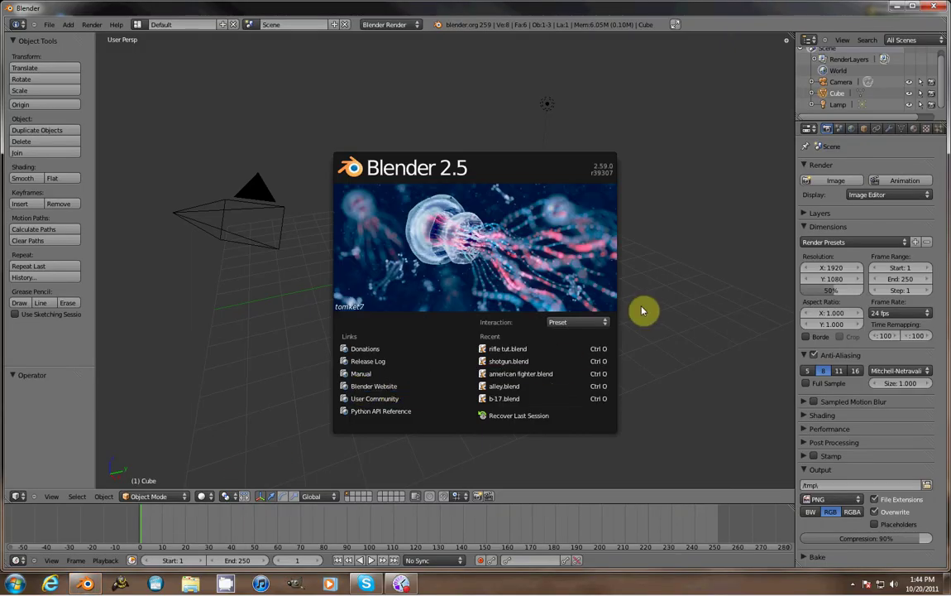
Step: Dismiss the splash screen and add a floor plane scaled 20 times in front view
{"action": "left_click", "coordinate": [647, 307]}
{"action": "scroll", "coordinate": [543, 303], "scroll_direction": "down", "scroll_amount": 1}
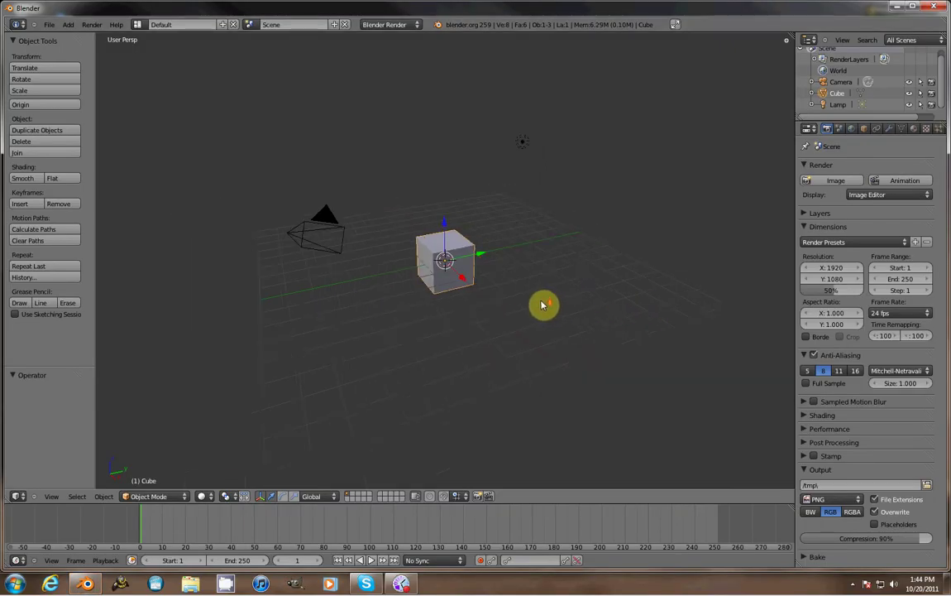
{"action": "scroll", "coordinate": [521, 301], "scroll_direction": "up", "scroll_amount": 3}
{"action": "middle_click_drag", "start_coordinate": [506, 297], "coordinate": [512, 293]}
{"action": "middle_click_drag", "start_coordinate": [588, 191], "coordinate": [555, 287]}
{"action": "scroll", "coordinate": [566, 276], "scroll_direction": "down", "scroll_amount": 1}
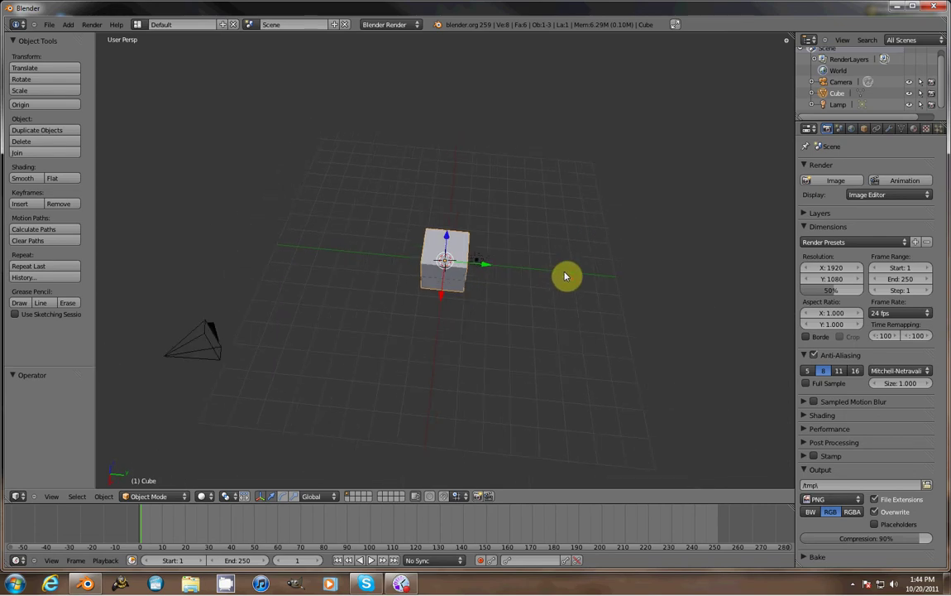
{"action": "key", "text": "KP_1"}
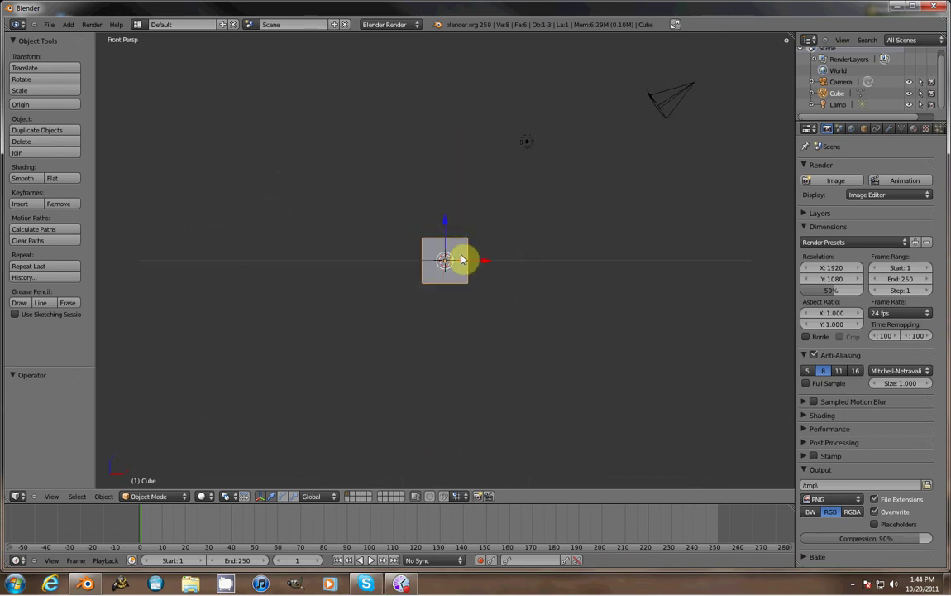
{"action": "key", "text": "shift+a"}
{"action": "left_click", "coordinate": [490, 254]}
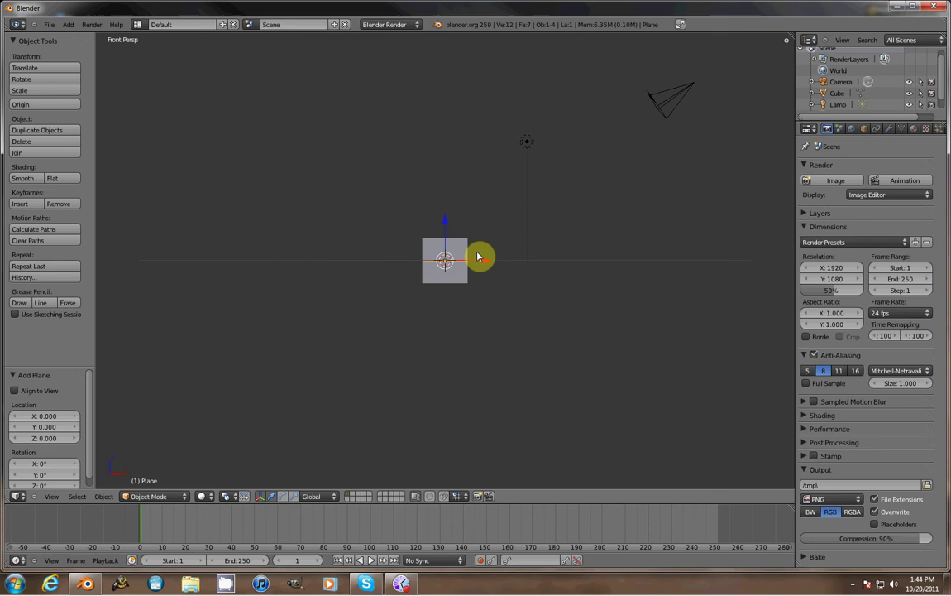
{"action": "type", "text": "s20"}
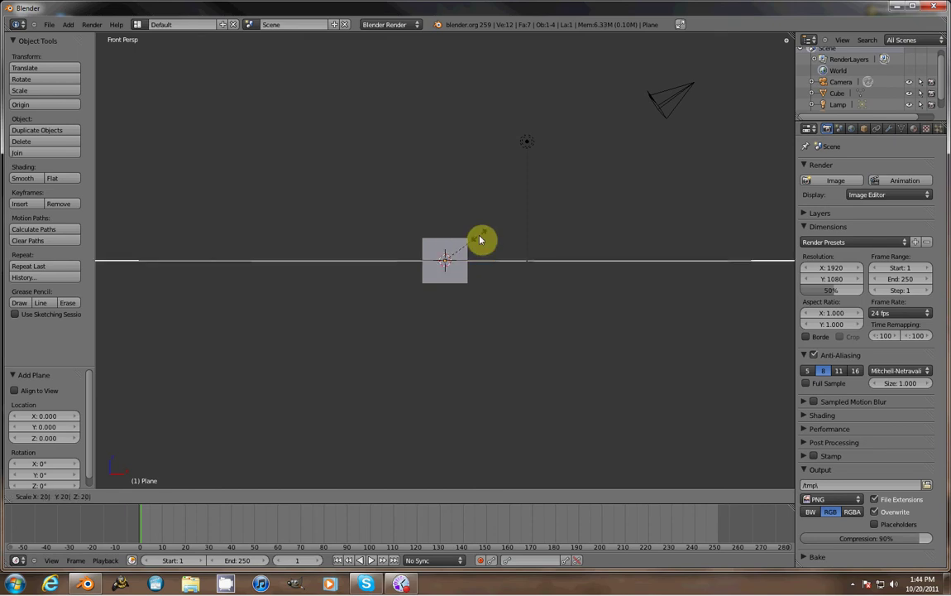
{"action": "key", "text": "Return"}
Step: Raise the cube straight up along Z so it sits above the plane
{"action": "right_click", "coordinate": [445, 244]}
{"action": "key", "text": "g"}
{"action": "key", "text": "z"}
{"action": "left_click", "coordinate": [453, 202]}
Step: Extrude the plane into a thin ground slab, then view the scene from the top
{"action": "right_click", "coordinate": [494, 260]}
{"action": "key", "text": "Tab"}
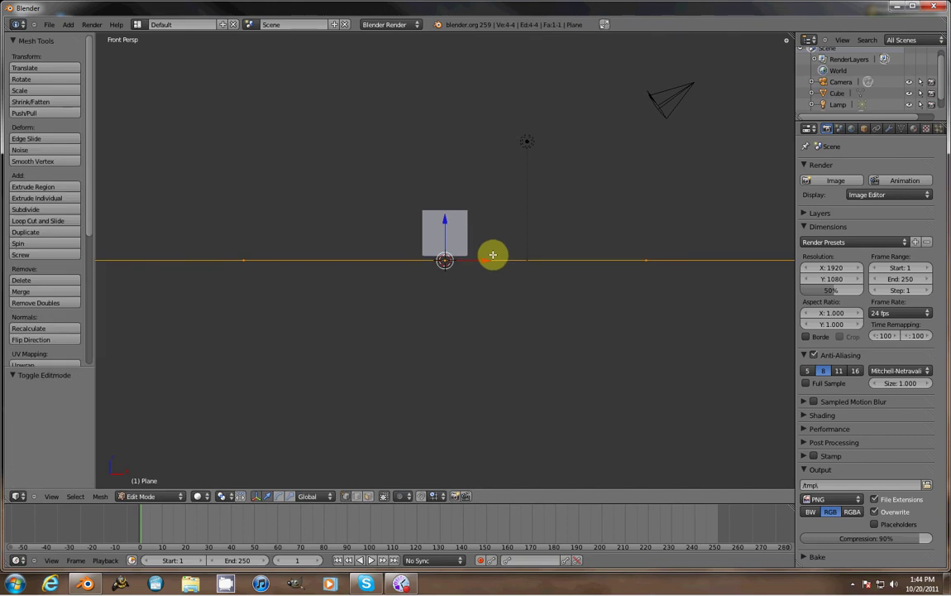
{"action": "key", "text": "e"}
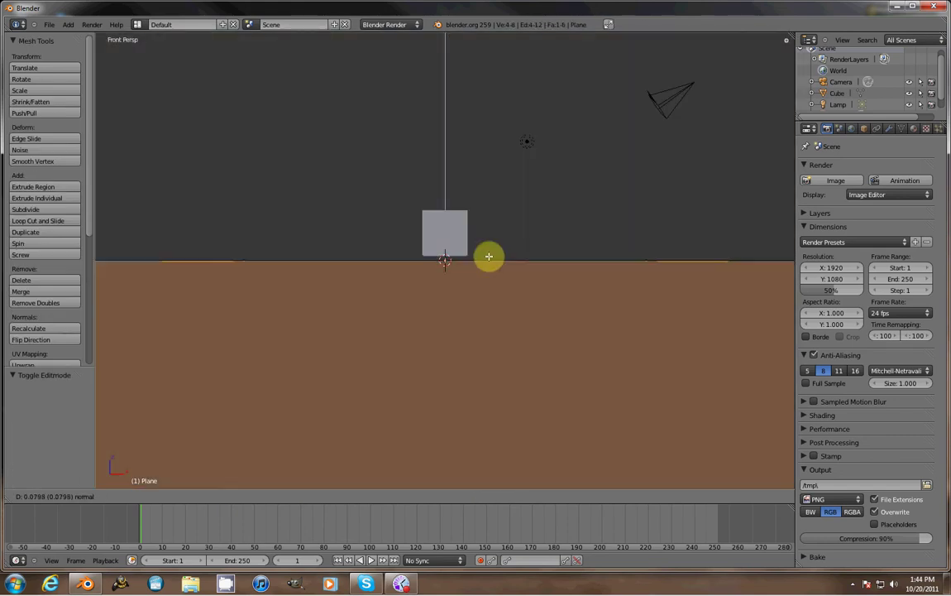
{"action": "left_click", "coordinate": [490, 256]}
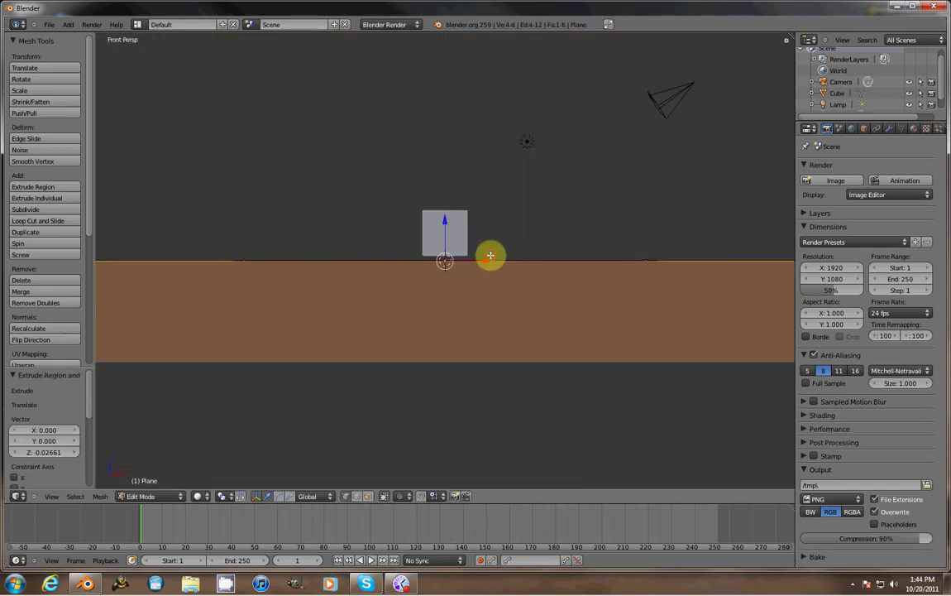
{"action": "key", "text": "Tab"}
{"action": "mouse_move", "coordinate": [491, 257]}
{"action": "middle_mouse_down"}
{"action": "mouse_move", "coordinate": [492, 280]}
{"action": "mouse_move", "coordinate": [505, 263]}
{"action": "middle_mouse_up"}
{"action": "scroll", "coordinate": [493, 263], "scroll_direction": "up", "scroll_amount": 4}
{"action": "key", "text": "KP_7"}
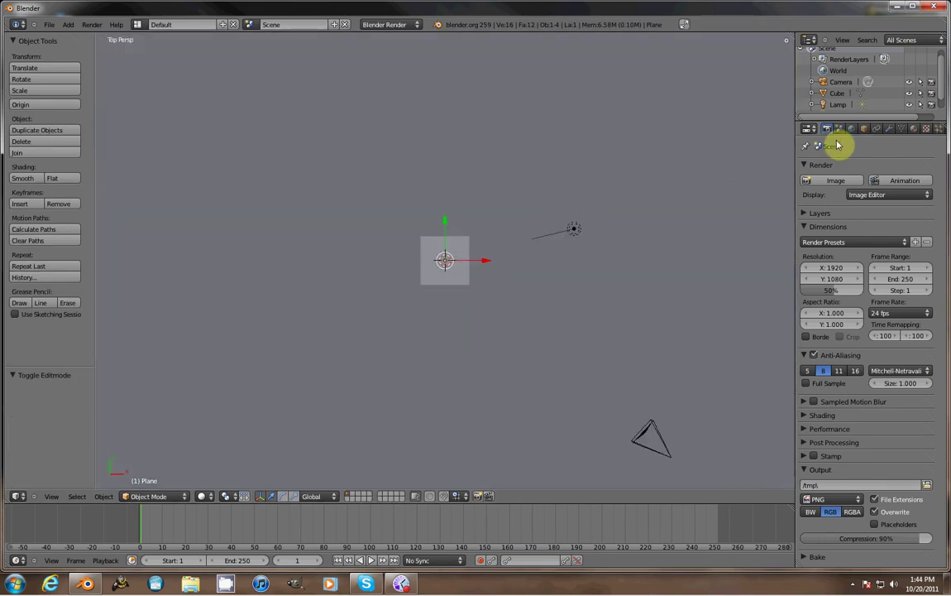
Step: Turn on Environment Lighting in the World settings
{"action": "scroll", "coordinate": [722, 195], "scroll_direction": "down", "scroll_amount": 2}
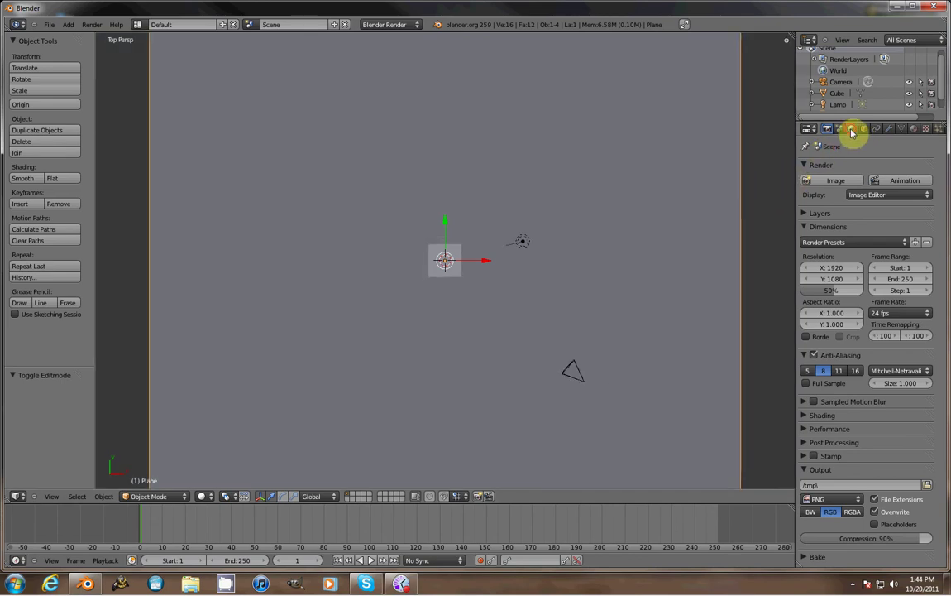
{"action": "left_click", "coordinate": [851, 130]}
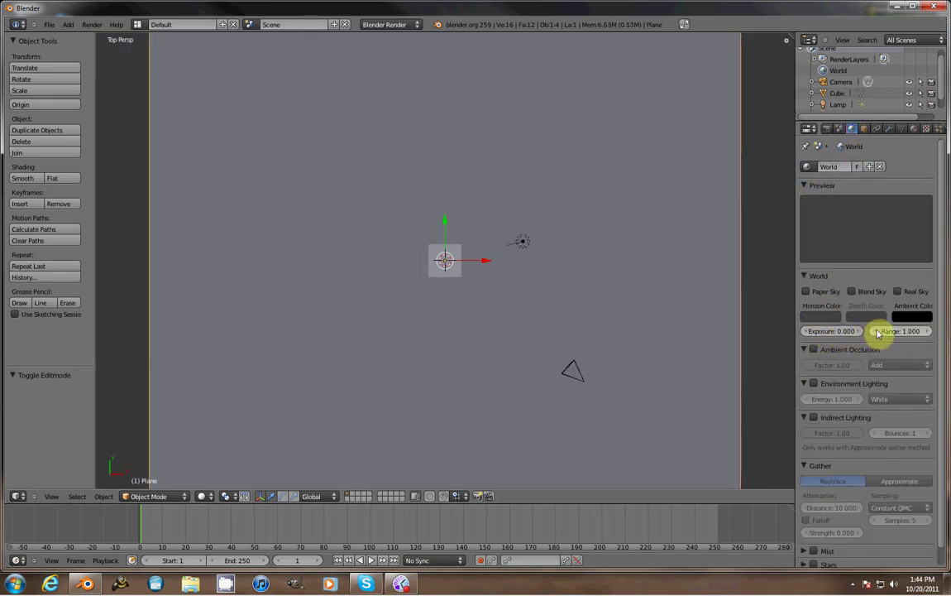
{"action": "left_click", "coordinate": [814, 384]}
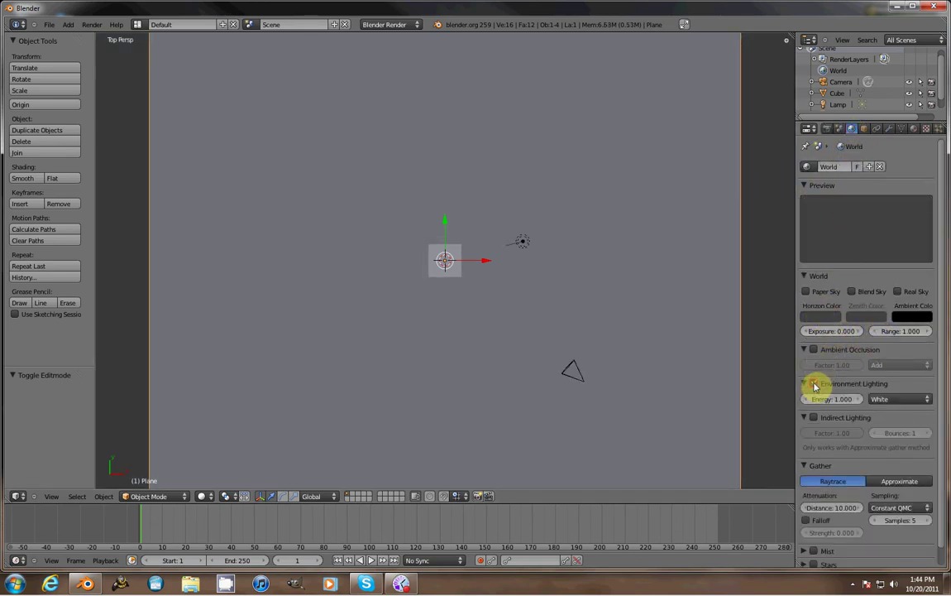
{"action": "scroll", "coordinate": [563, 228], "scroll_direction": "up", "scroll_amount": 2}
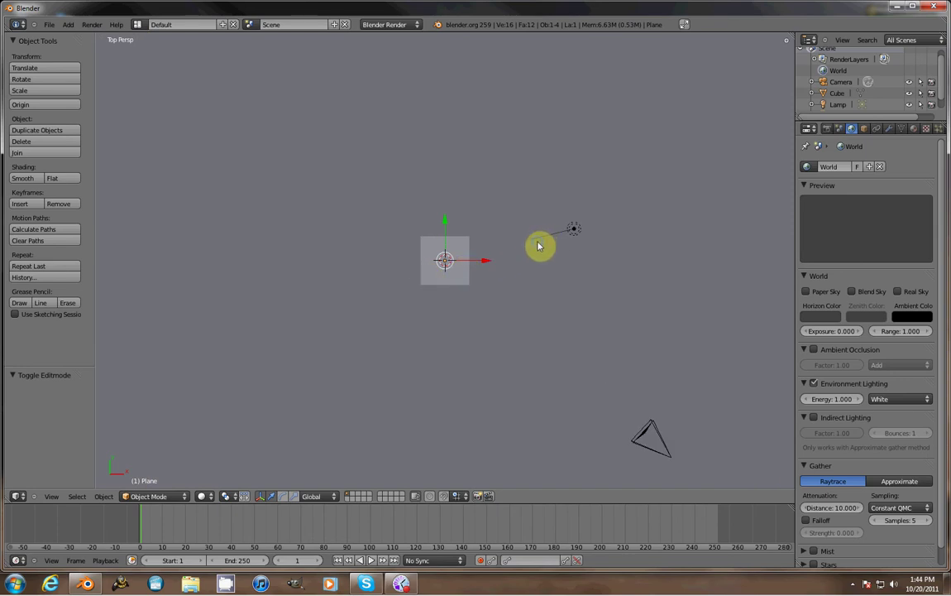
{"action": "scroll", "coordinate": [542, 247], "scroll_direction": "down", "scroll_amount": 2}
Step: Give the floor plane a new purple material, Material.001, then select the cube
{"action": "left_click", "coordinate": [914, 128]}
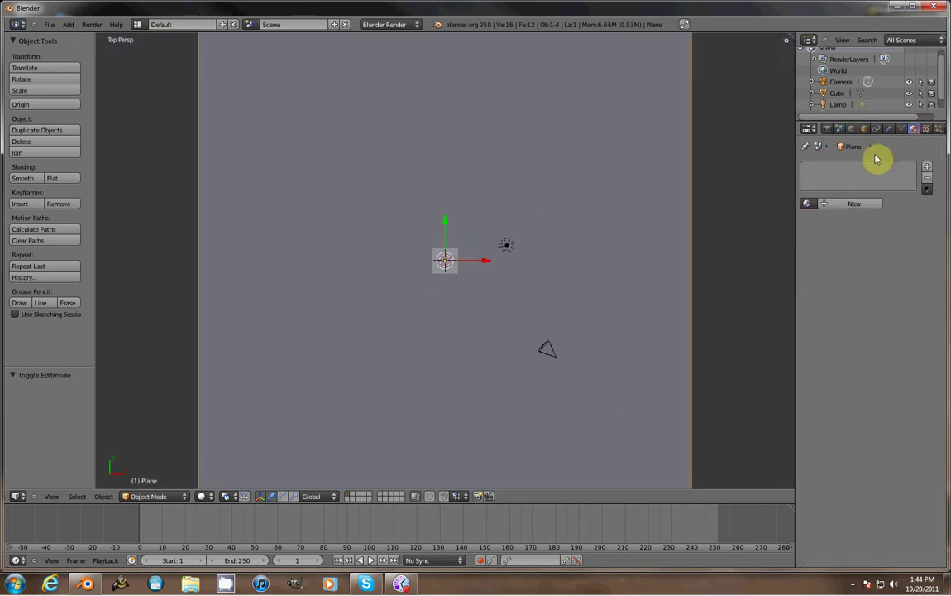
{"action": "left_click", "coordinate": [861, 204]}
{"action": "left_click", "coordinate": [832, 342]}
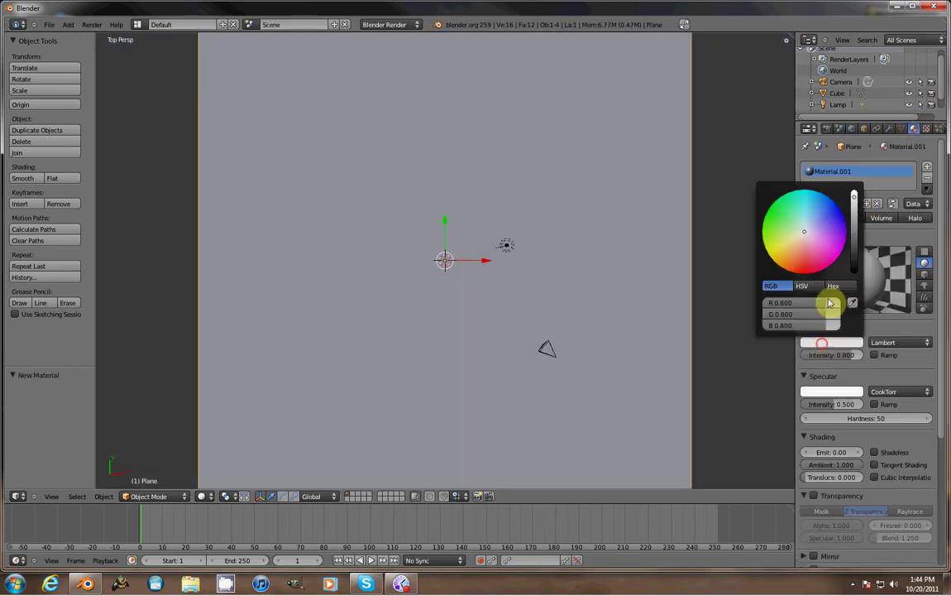
{"action": "left_click", "coordinate": [830, 214]}
{"action": "right_click", "coordinate": [451, 261]}
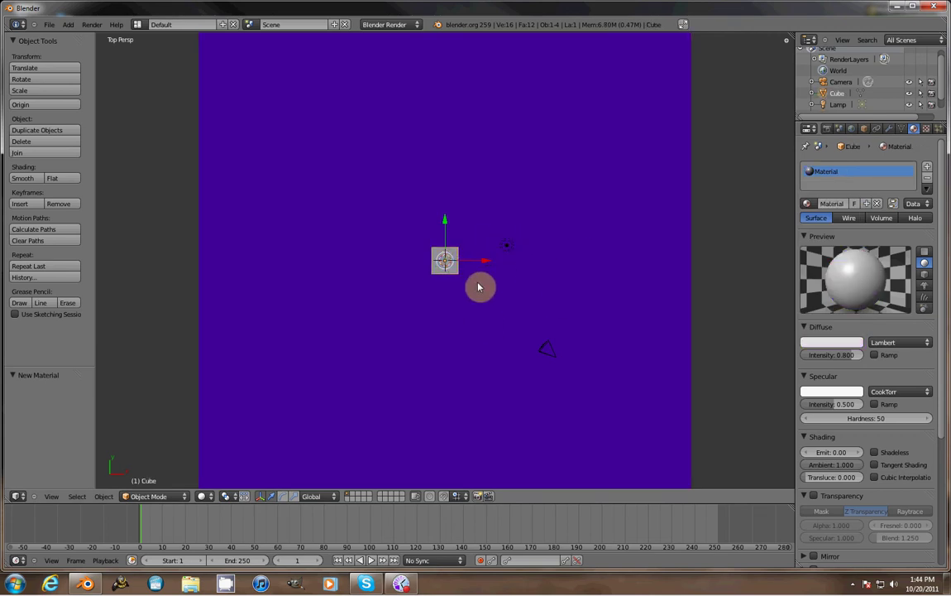
Step: Name the cube 'player' and the plane 'floor', then enter Edit Mode on player
{"action": "left_click", "coordinate": [864, 129]}
{"action": "left_click", "coordinate": [826, 167]}
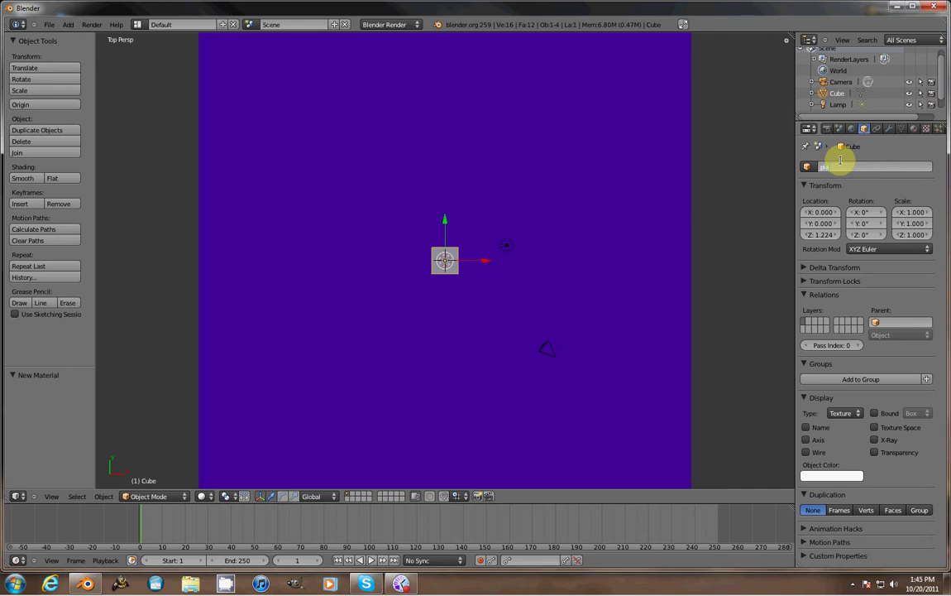
{"action": "key", "text": "Return"}
{"action": "right_click", "coordinate": [597, 166]}
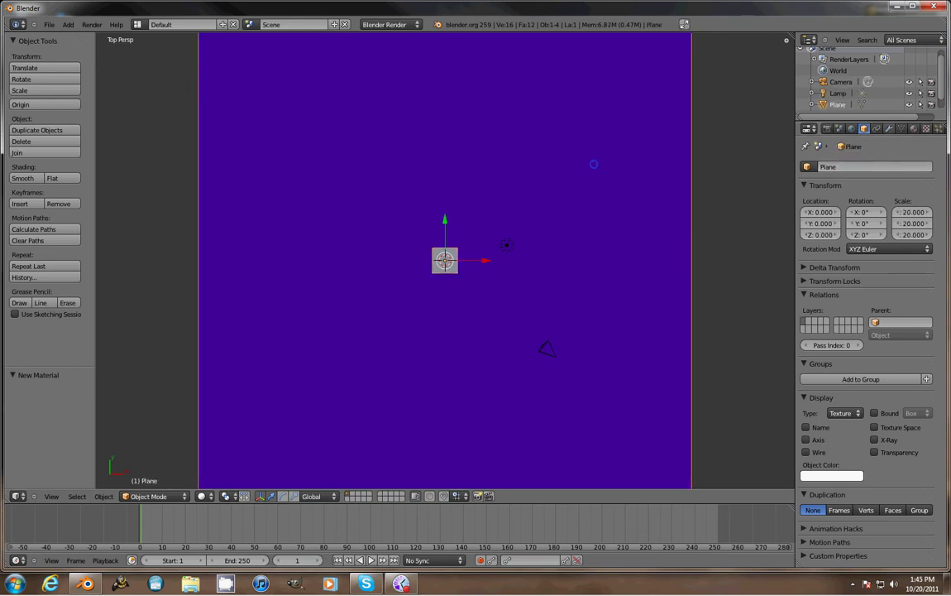
{"action": "left_click", "coordinate": [849, 167]}
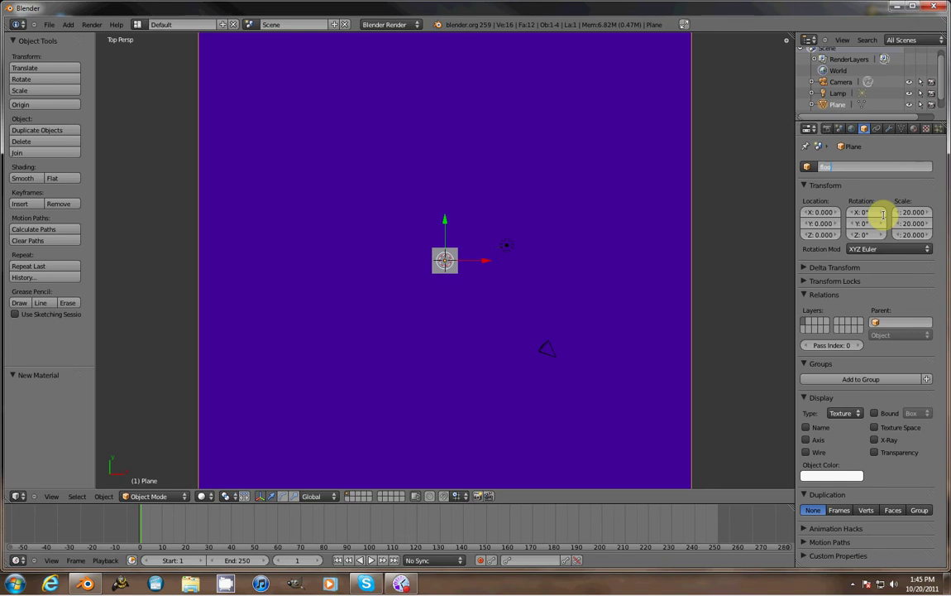
{"action": "right_click", "coordinate": [438, 276]}
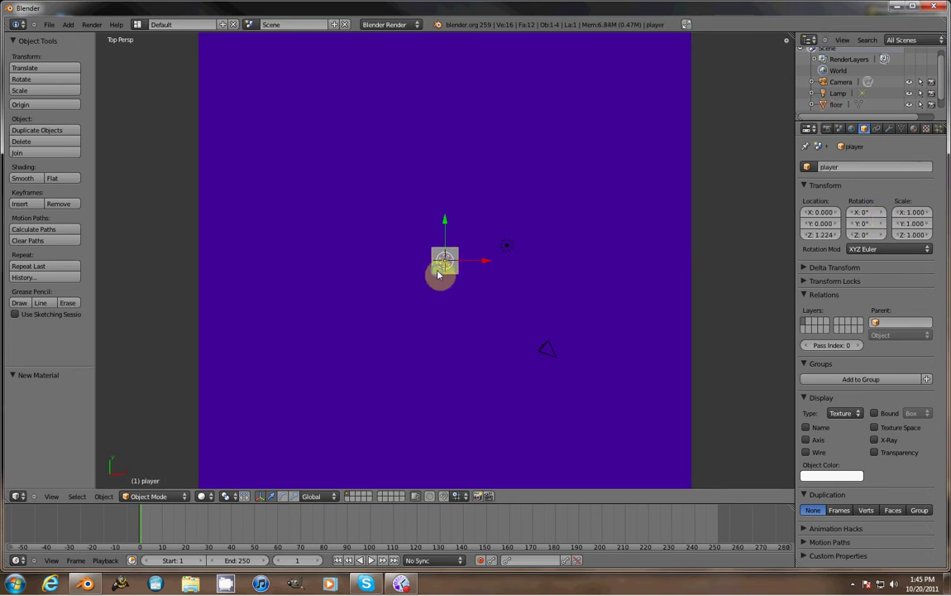
{"action": "key", "text": "Tab"}
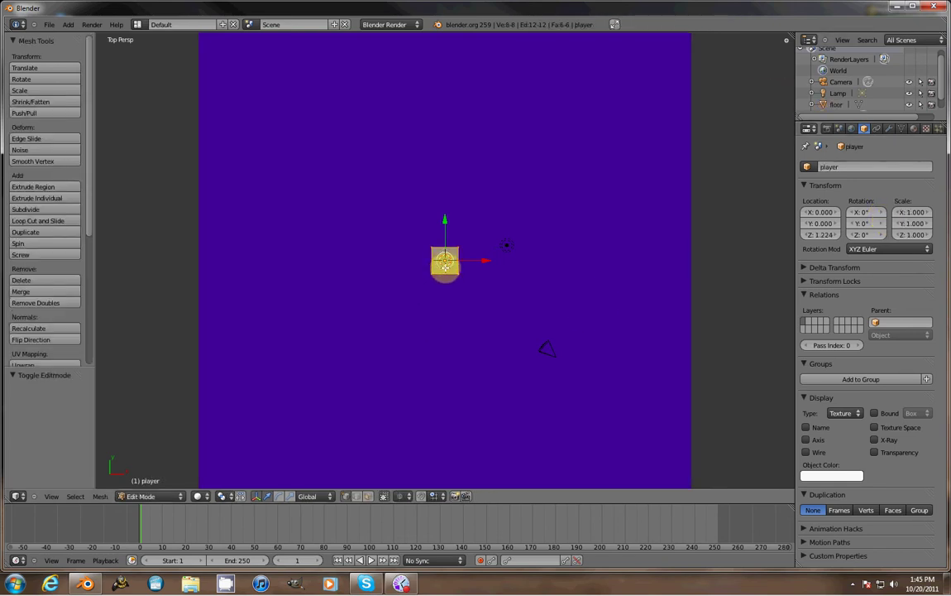
Step: In wireframe ortho view, extrude the player's front face and scale it into a pointed nose
{"action": "key", "text": "z"}
{"action": "key", "text": "a"}
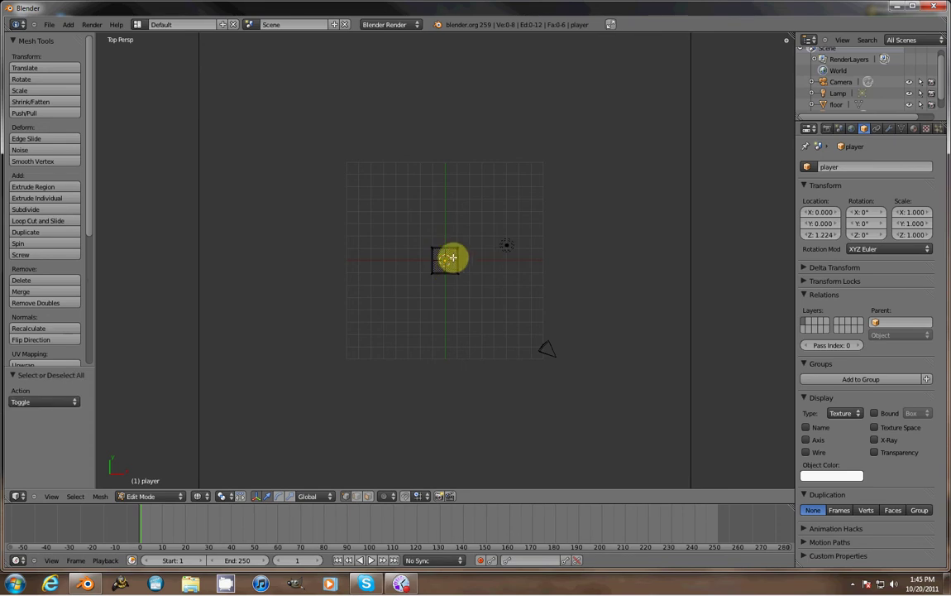
{"action": "scroll", "coordinate": [459, 244], "scroll_direction": "up", "scroll_amount": 5}
{"action": "key", "text": "KP_5"}
{"action": "scroll", "coordinate": [483, 217], "scroll_direction": "down", "scroll_amount": 2}
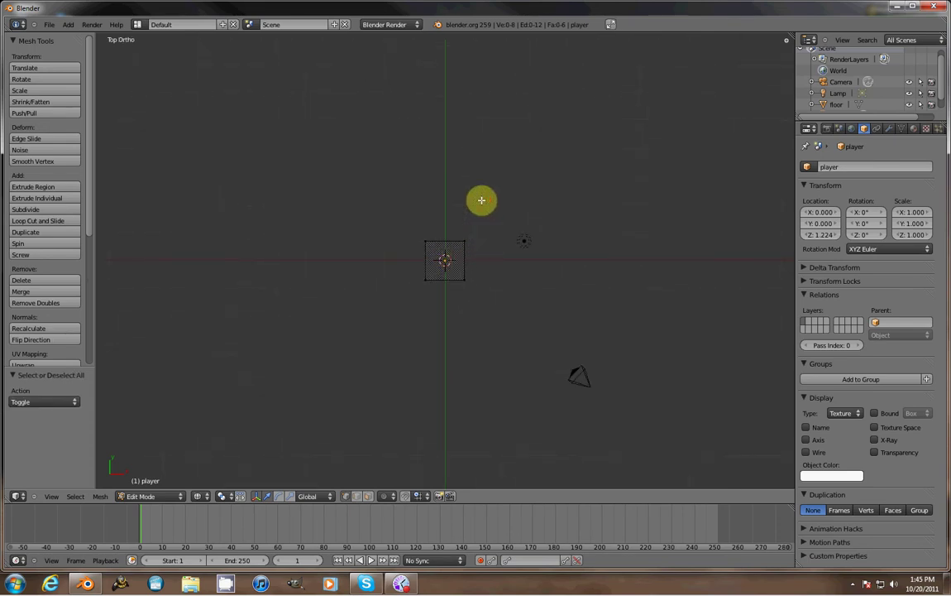
{"action": "right_click", "coordinate": [444, 240]}
{"action": "key", "text": "e"}
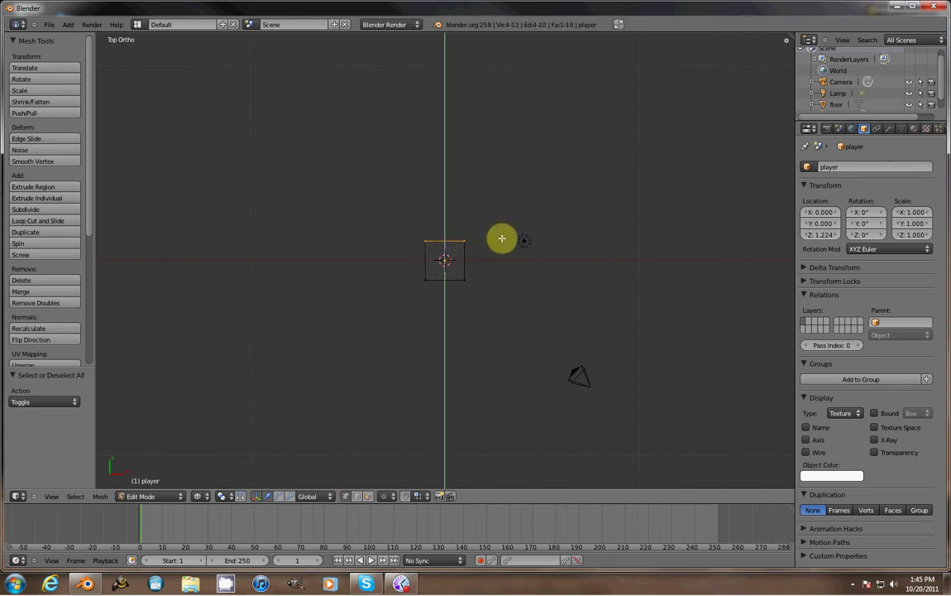
{"action": "left_click", "coordinate": [509, 214]}
{"action": "key", "text": "s"}
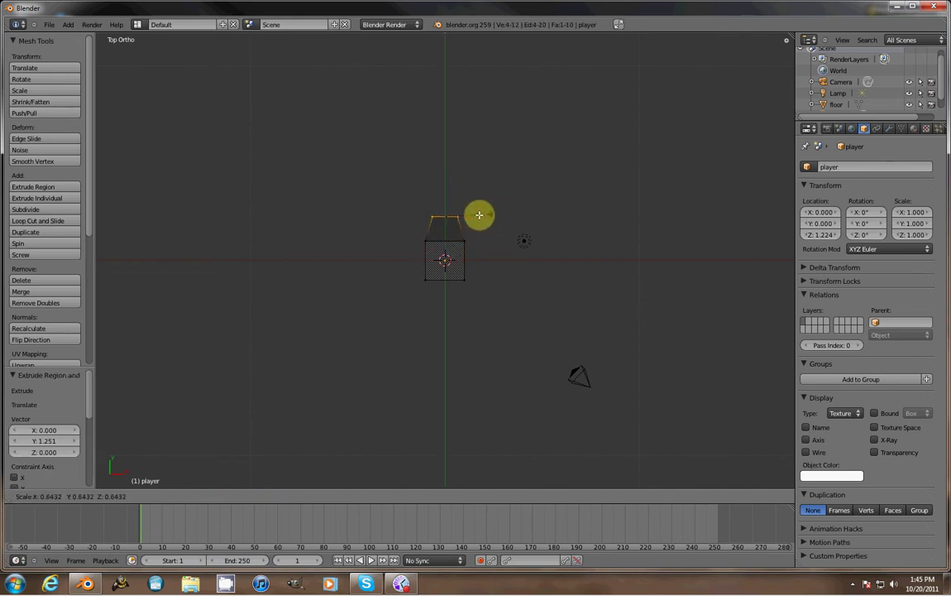
{"action": "left_click", "coordinate": [460, 216]}
{"action": "key", "text": "Tab"}
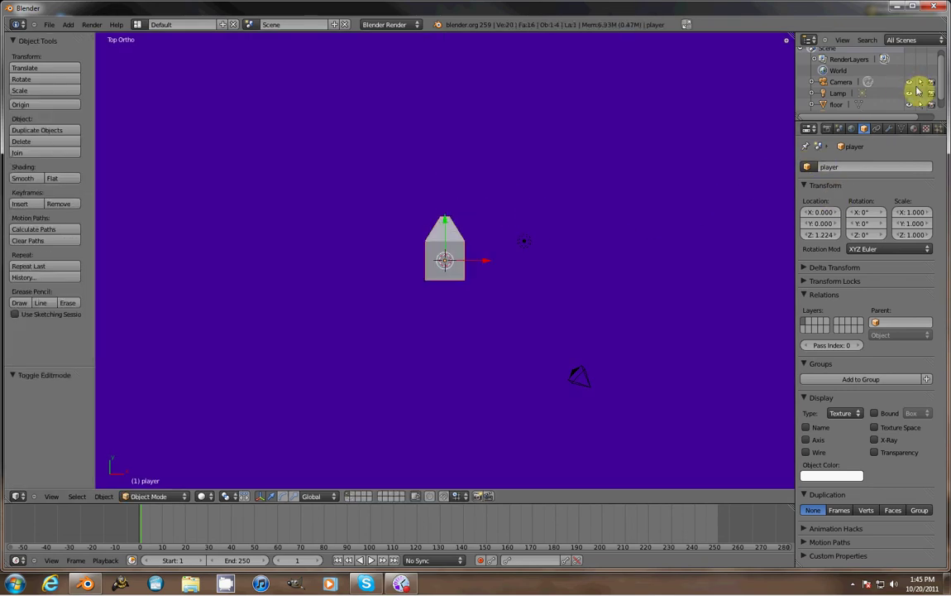
Step: Set the player's diffuse colour to red (R 0.6, G 0, B 0.035)
{"action": "left_click", "coordinate": [913, 128]}
{"action": "left_click", "coordinate": [831, 341]}
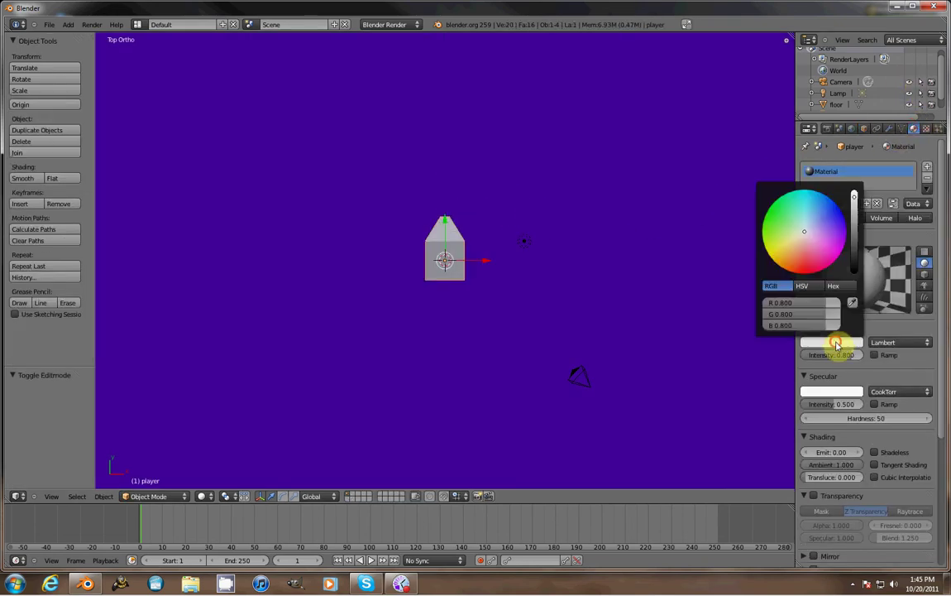
{"action": "left_click_drag", "start_coordinate": [796, 248], "coordinate": [807, 273]}
Step: Zoom the top view so the purple floor fills the viewport around the player
{"action": "scroll", "coordinate": [800, 253], "scroll_direction": "down", "scroll_amount": 2}
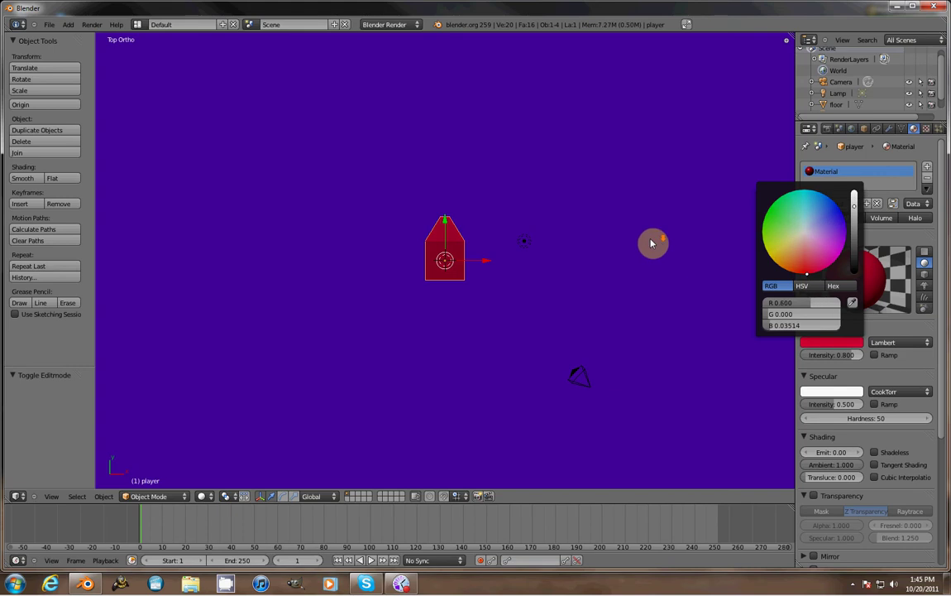
{"action": "scroll", "coordinate": [497, 234], "scroll_direction": "down", "scroll_amount": 4}
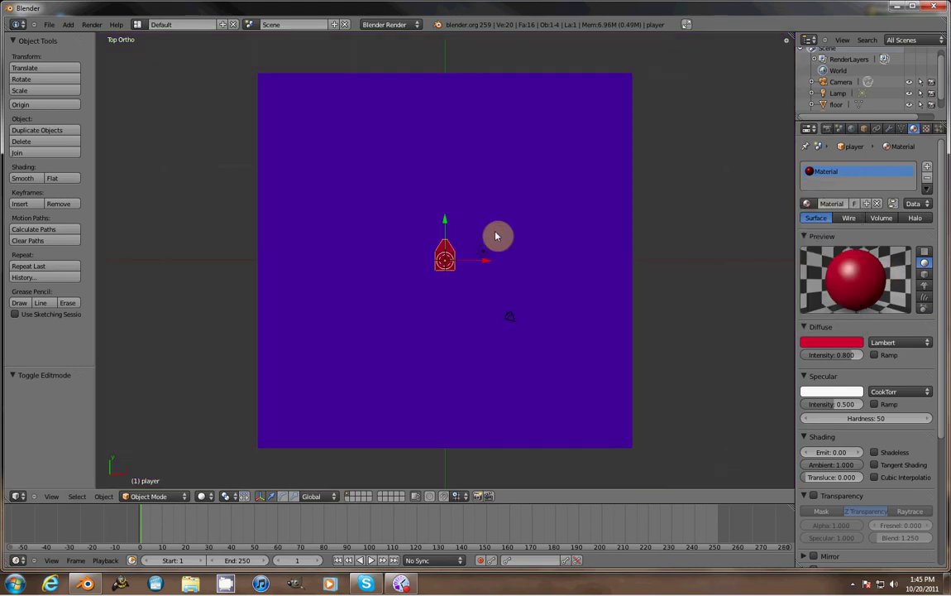
{"action": "scroll", "coordinate": [540, 389], "scroll_direction": "up", "scroll_amount": 3}
{"action": "scroll", "coordinate": [541, 389], "scroll_direction": "down", "scroll_amount": 3}
{"action": "scroll", "coordinate": [512, 265], "scroll_direction": "up", "scroll_amount": 2}
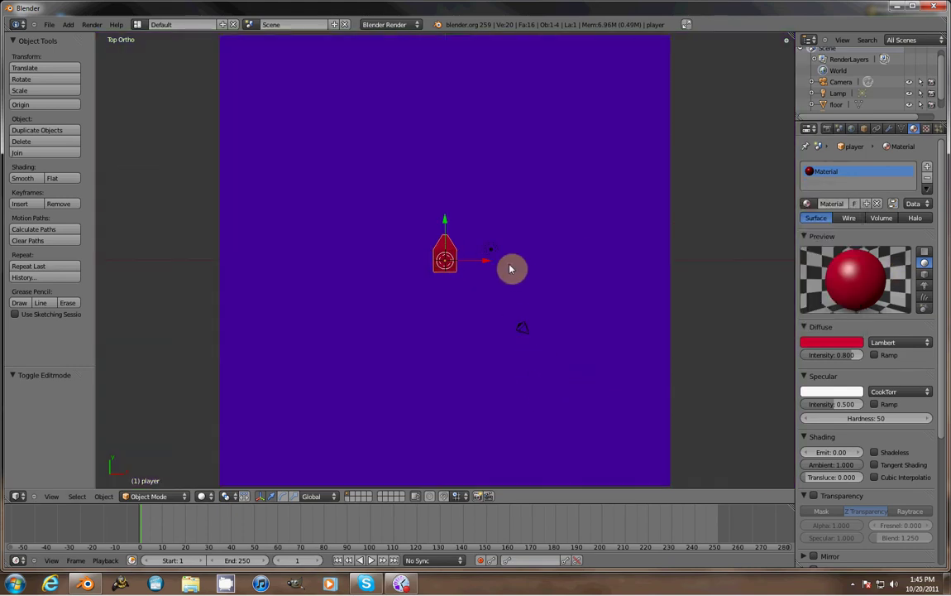
{"action": "scroll", "coordinate": [473, 261], "scroll_direction": "up", "scroll_amount": 2}
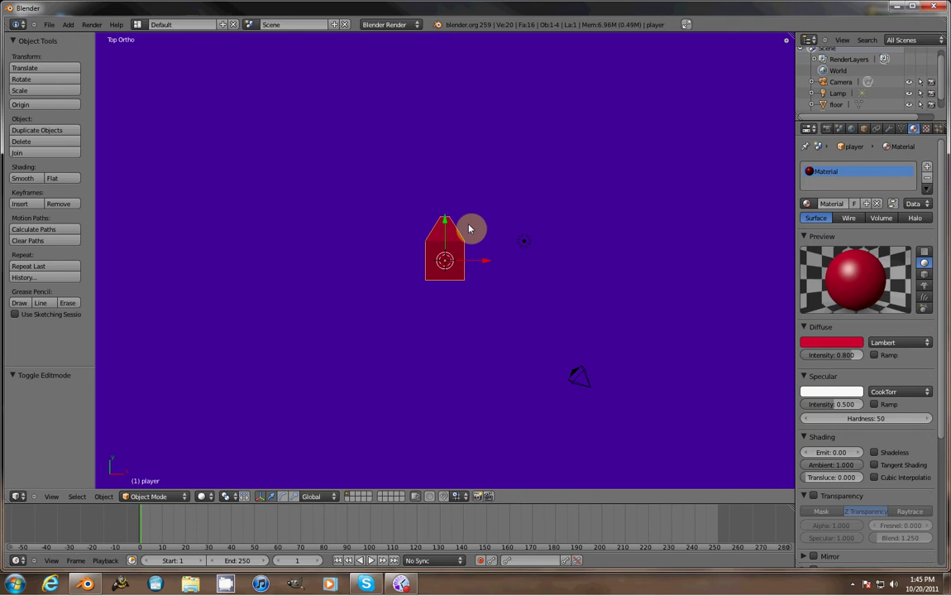
Step: Switch the render engine to Blender Game and set the player's Physics Type to Rigid Body
{"action": "left_click", "coordinate": [395, 25]}
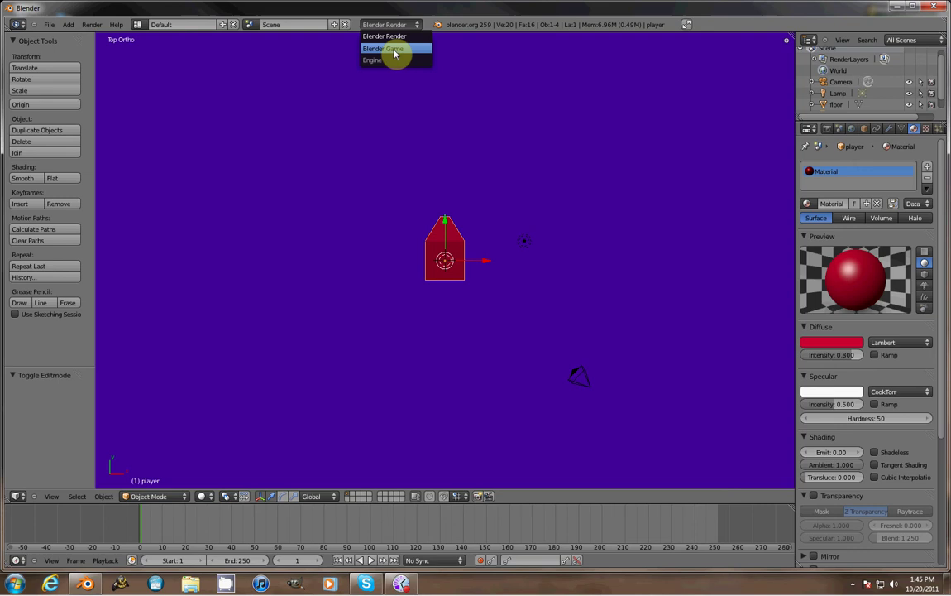
{"action": "left_click", "coordinate": [395, 50]}
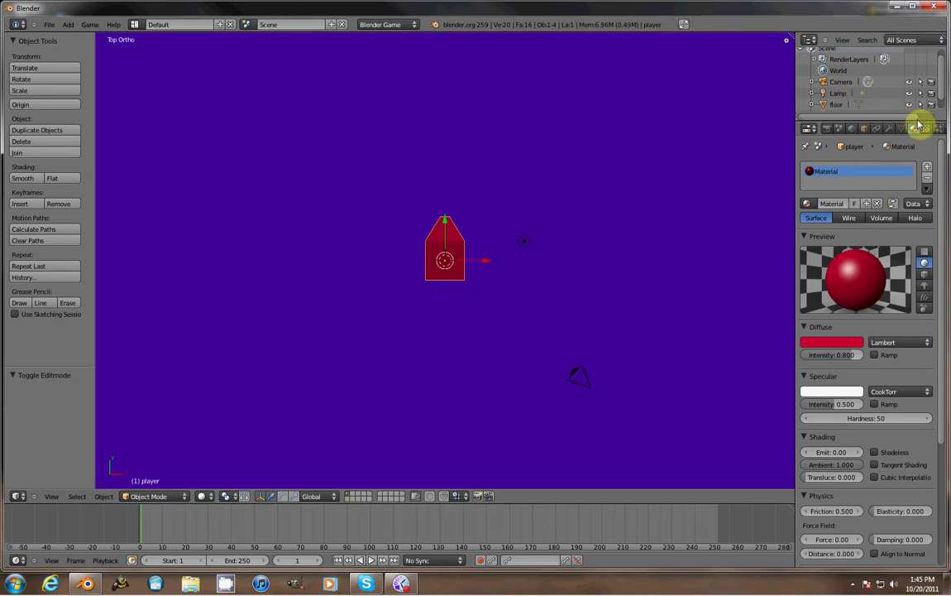
{"action": "left_click", "coordinate": [935, 130]}
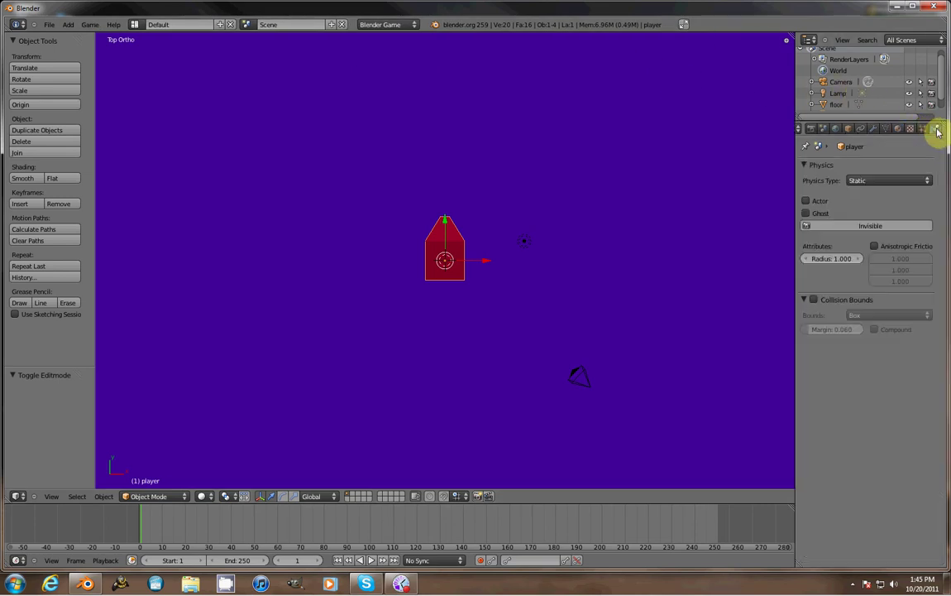
{"action": "left_click", "coordinate": [873, 180]}
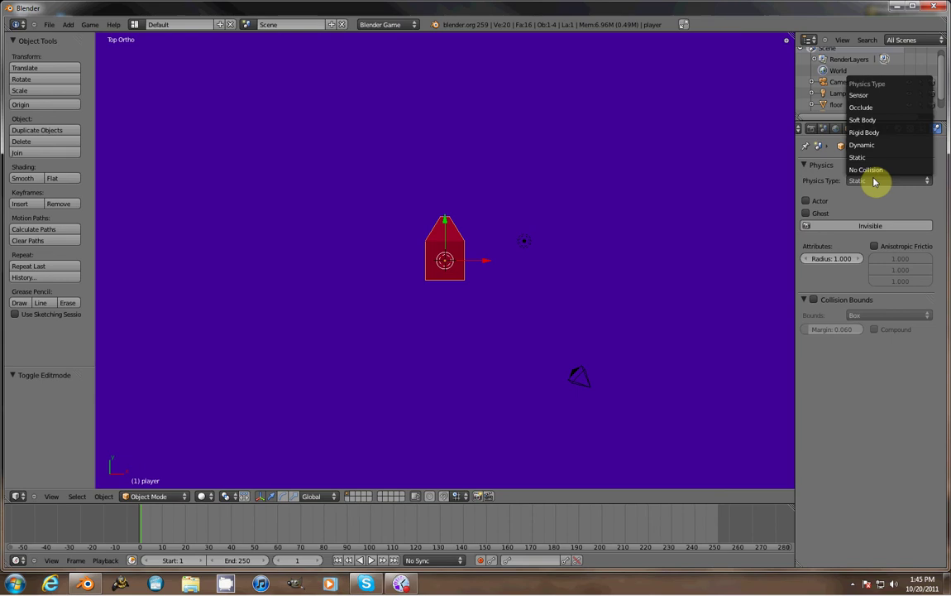
{"action": "left_click", "coordinate": [878, 135]}
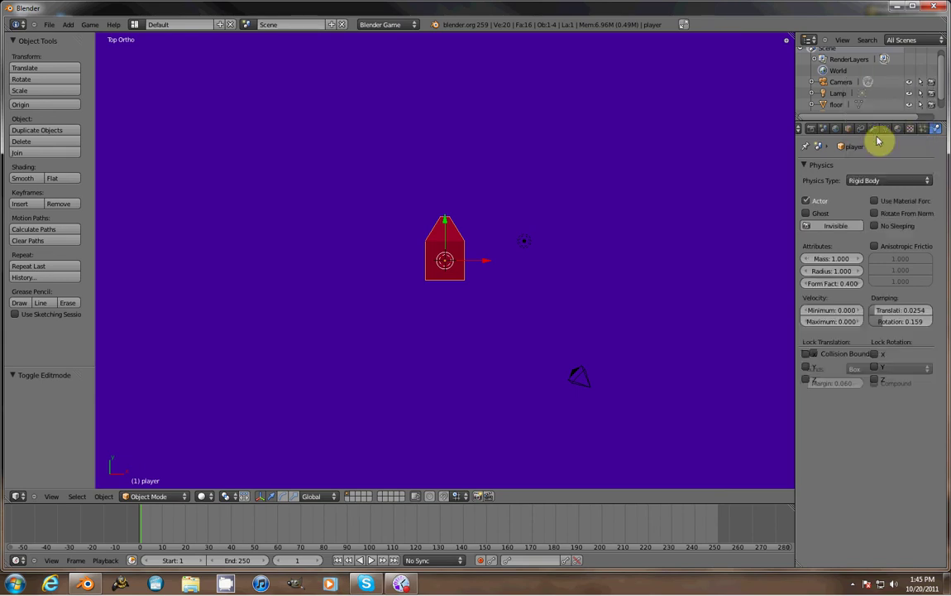
{"action": "scroll", "coordinate": [569, 166], "scroll_direction": "down", "scroll_amount": 4}
{"action": "right_click", "coordinate": [661, 154]}
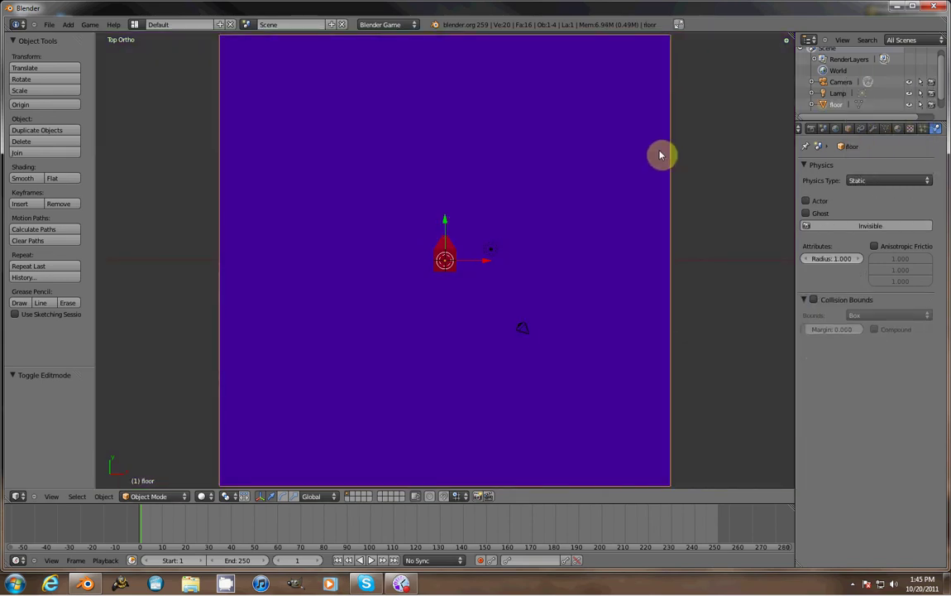
Step: Make the floor Dynamic and enable Box collision bounds with 0.060 margin on the player
{"action": "left_click", "coordinate": [875, 181]}
{"action": "left_click", "coordinate": [860, 149]}
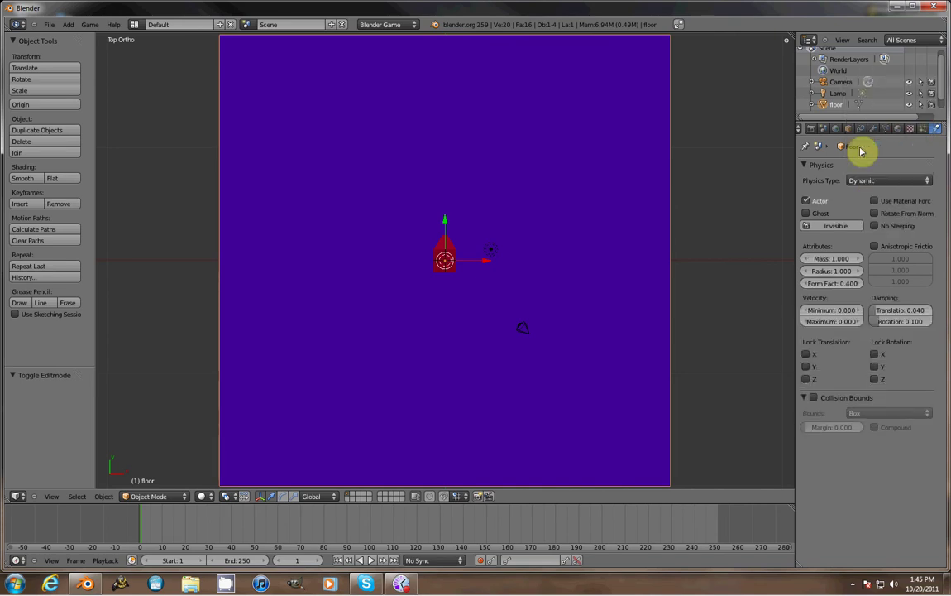
{"action": "right_click", "coordinate": [447, 262]}
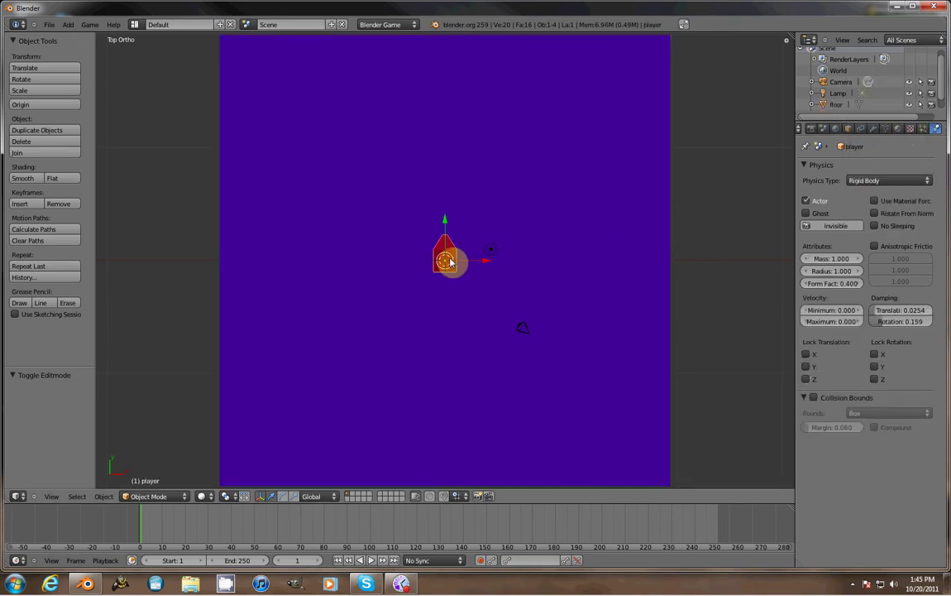
{"action": "left_click", "coordinate": [814, 398]}
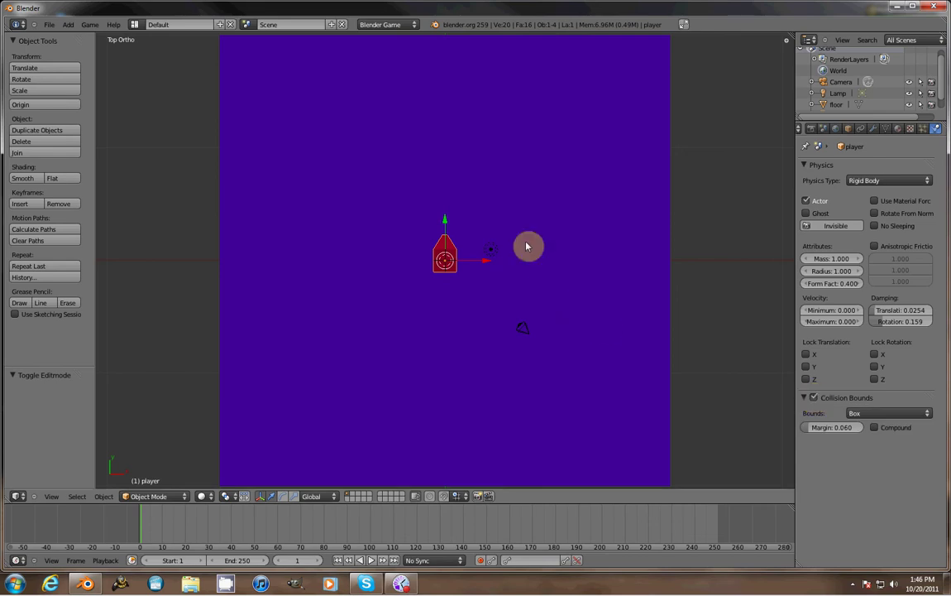
{"action": "scroll", "coordinate": [526, 254], "scroll_direction": "up", "scroll_amount": 3}
Step: Test-run the game three times, stopping each run with Escape
{"action": "key", "text": "p"}
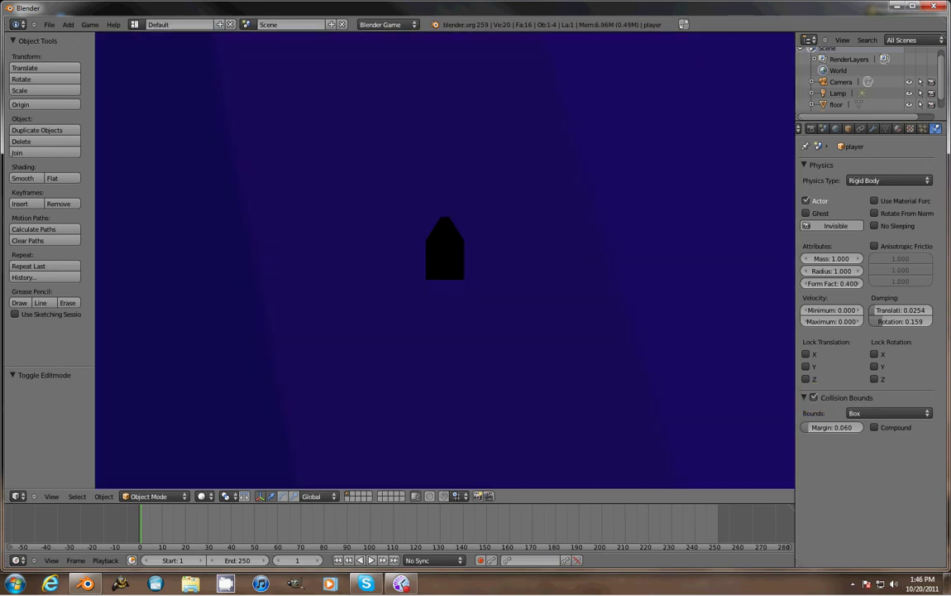
{"action": "key", "text": "Escape"}
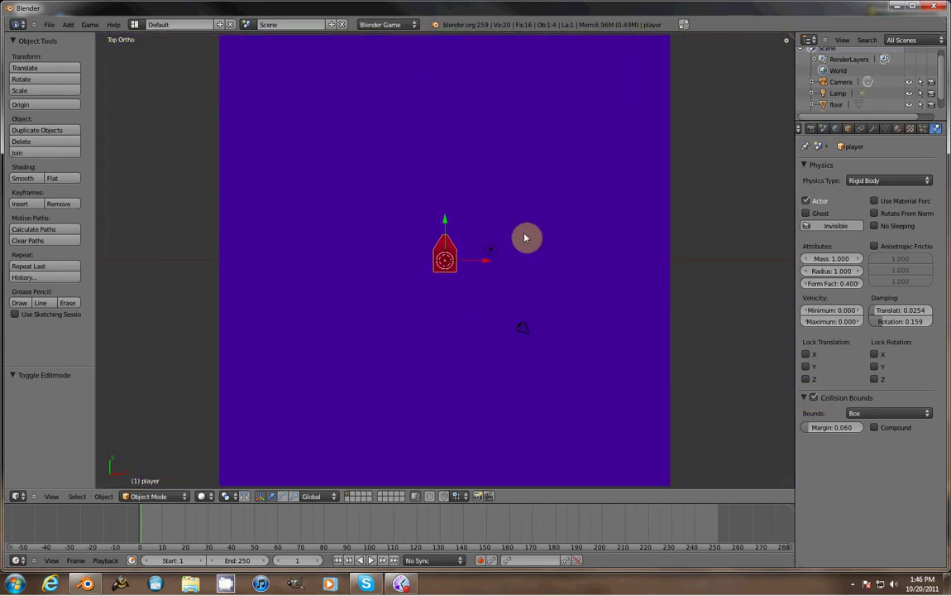
{"action": "key", "text": "p"}
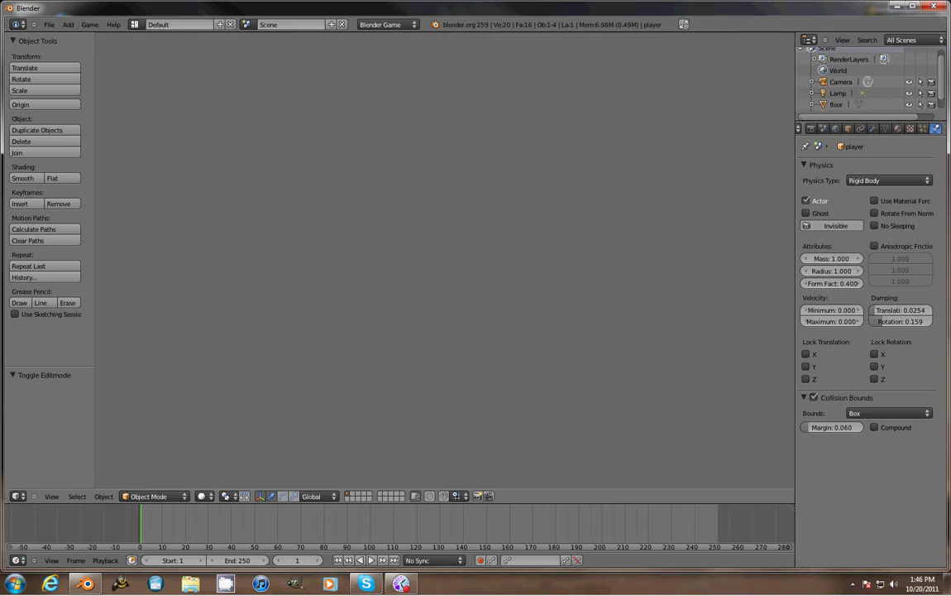
{"action": "key", "text": "Escape"}
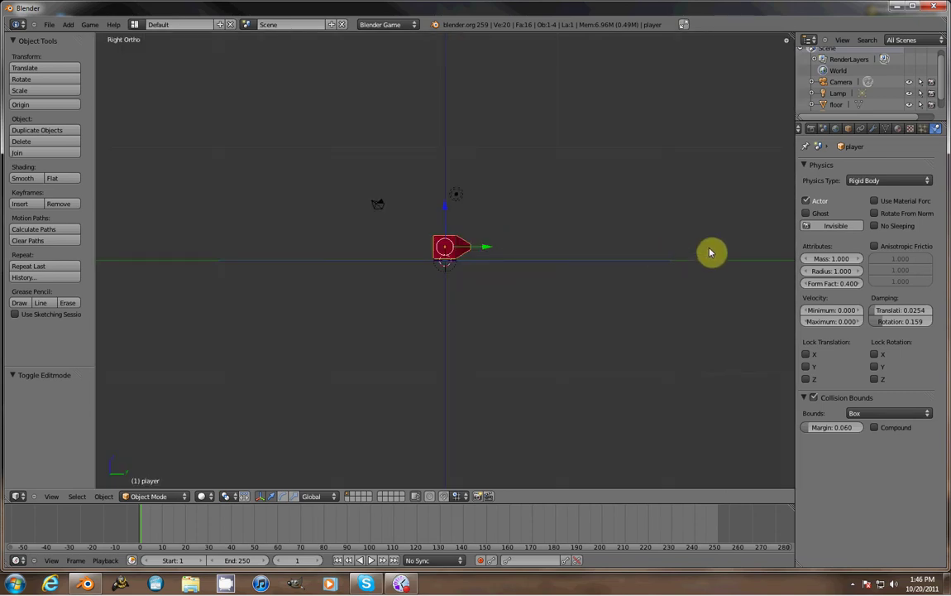
{"action": "key", "text": "p"}
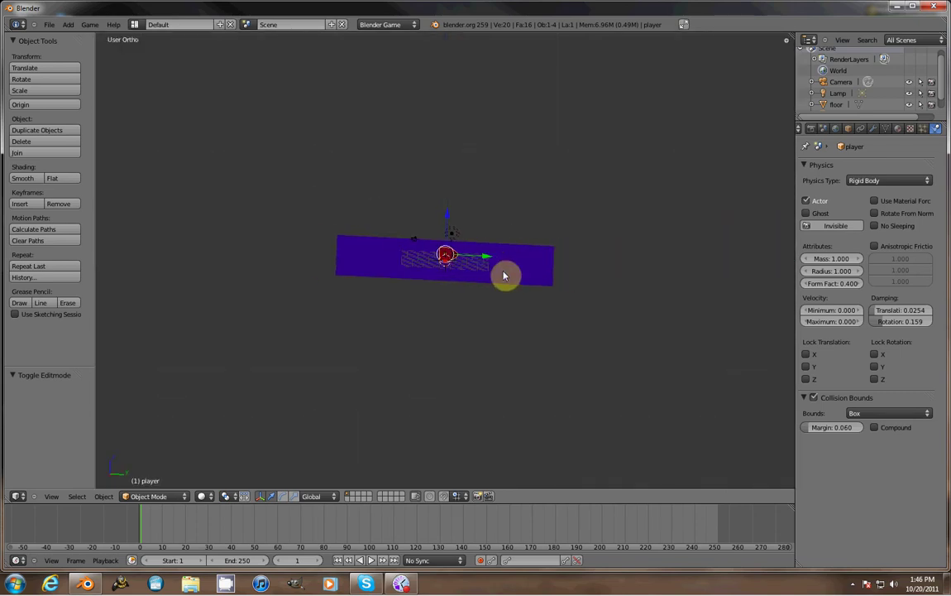
{"action": "key", "text": "Escape"}
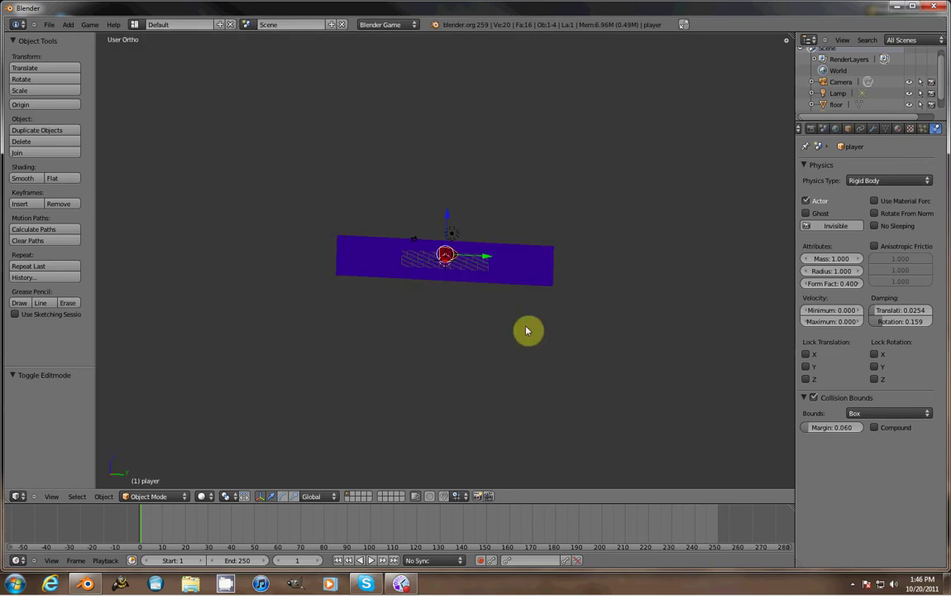
Step: Set the floor's Physics Type to Static and test-run the game
{"action": "right_click", "coordinate": [463, 269]}
{"action": "left_click", "coordinate": [893, 182]}
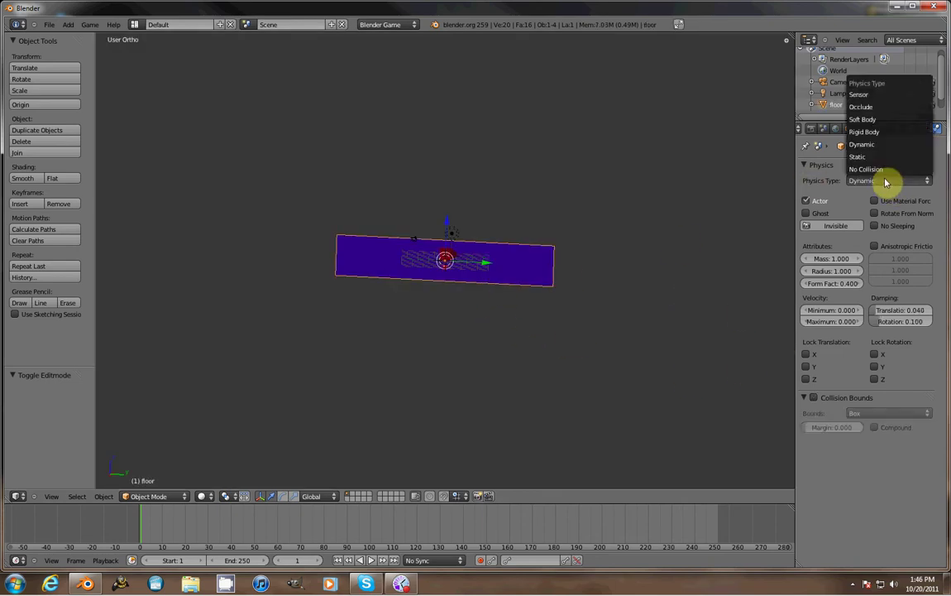
{"action": "left_click", "coordinate": [875, 155]}
{"action": "key", "text": "p"}
{"action": "key", "text": "Escape"}
Step: Recheck the floor's physics type, run the game again, and return to Top view
{"action": "scroll", "coordinate": [378, 287], "scroll_direction": "up", "scroll_amount": 4}
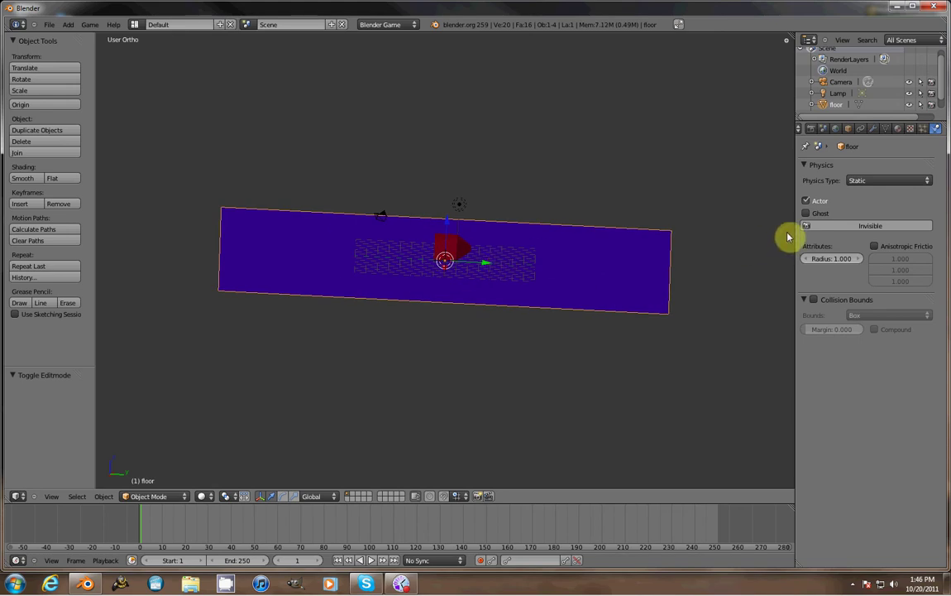
{"action": "left_click", "coordinate": [879, 182]}
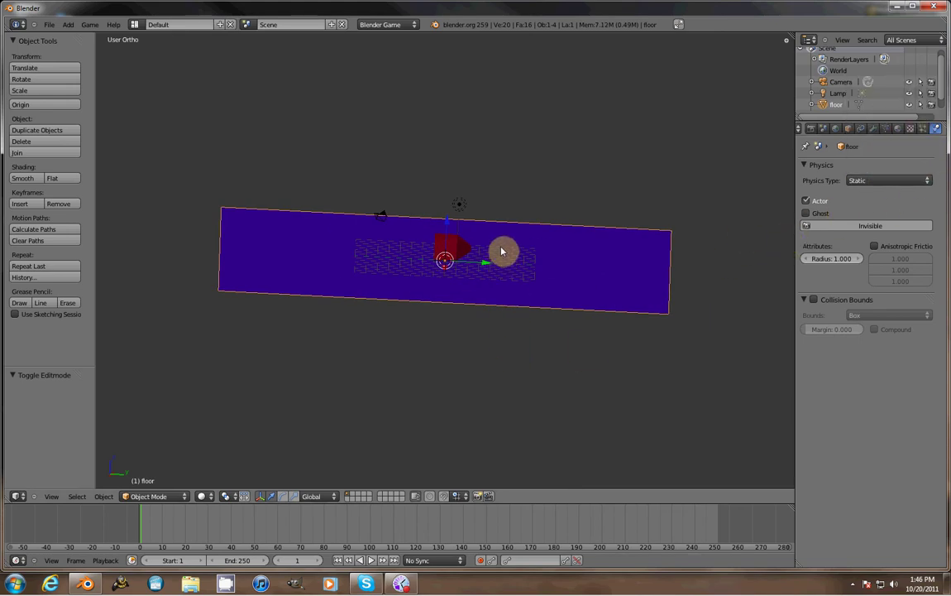
{"action": "key", "text": "p"}
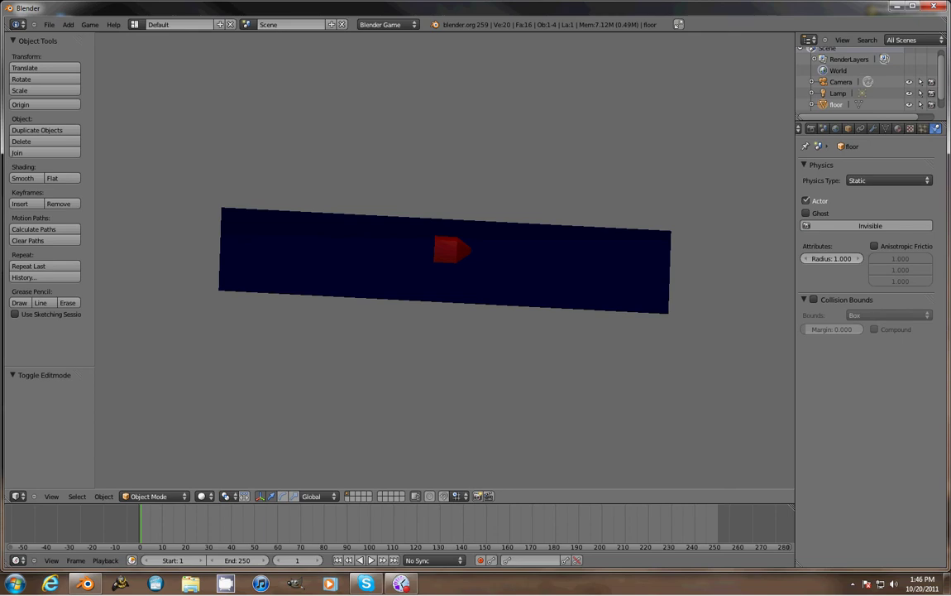
{"action": "key", "text": "Escape"}
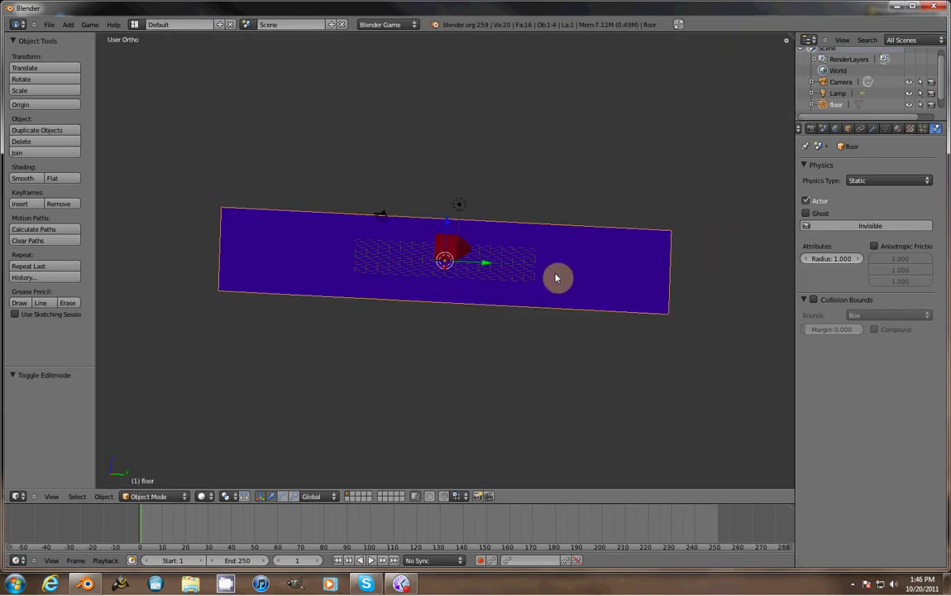
{"action": "key", "text": "KP_7"}
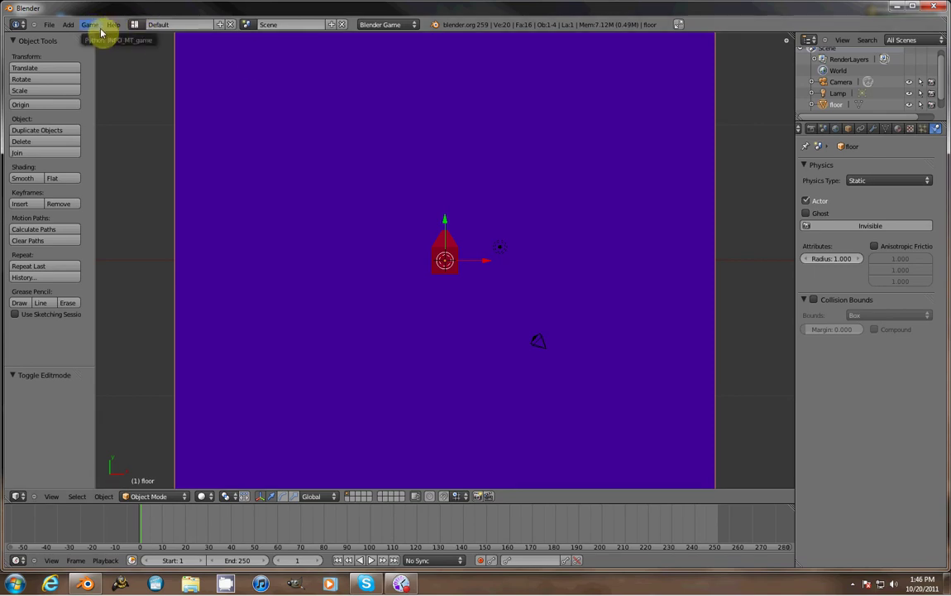
Step: Cycle to the Game Logic layout with Ctrl+Left and widen the 3D view beside the text editor
{"action": "key", "text": "ctrl+Left"}
{"action": "key", "text": "ctrl+Left"}
{"action": "key", "text": "ctrl+Left"}
{"action": "key", "text": "ctrl+Left"}
{"action": "key", "text": "ctrl+Left"}
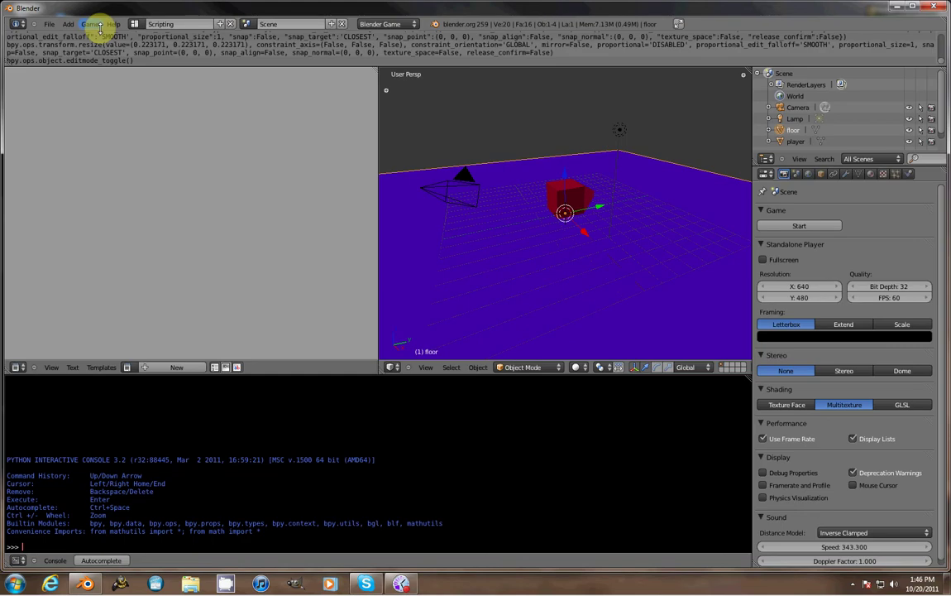
{"action": "key", "text": "ctrl+Left"}
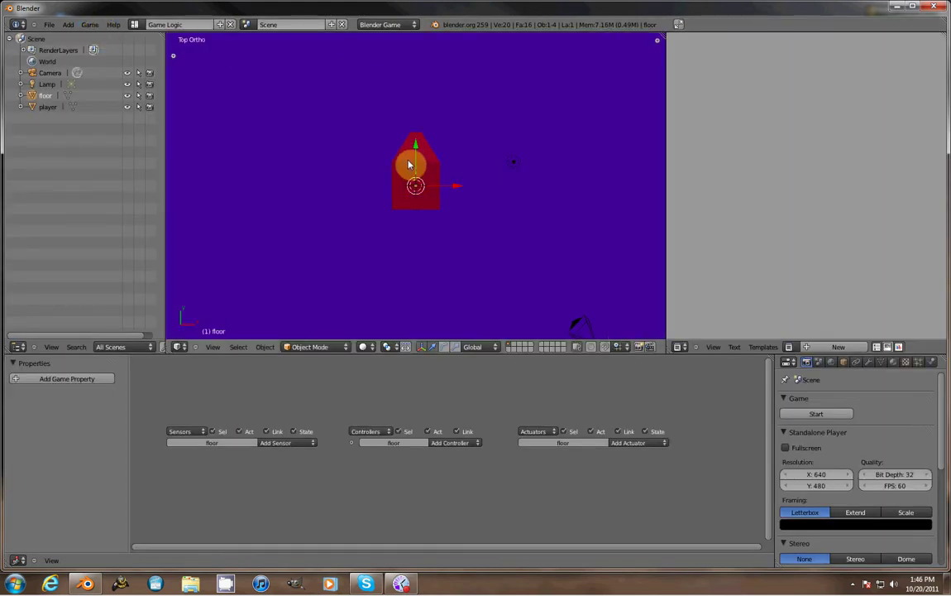
{"action": "left_click_drag", "start_coordinate": [666, 171], "coordinate": [874, 173]}
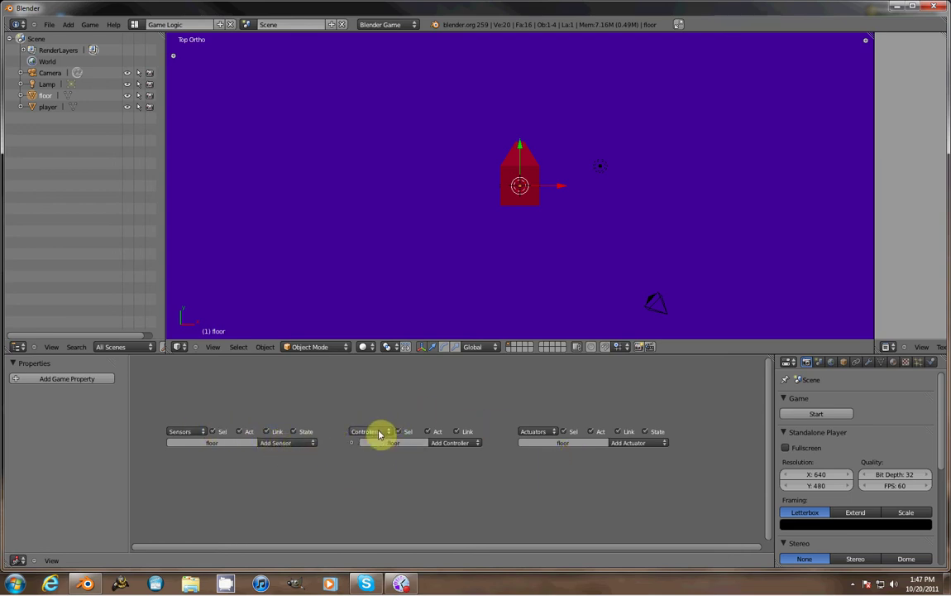
Step: Add a Keyboard sensor, And controller and Motion actuator to the floor and link them in a chain
{"action": "left_click", "coordinate": [306, 445]}
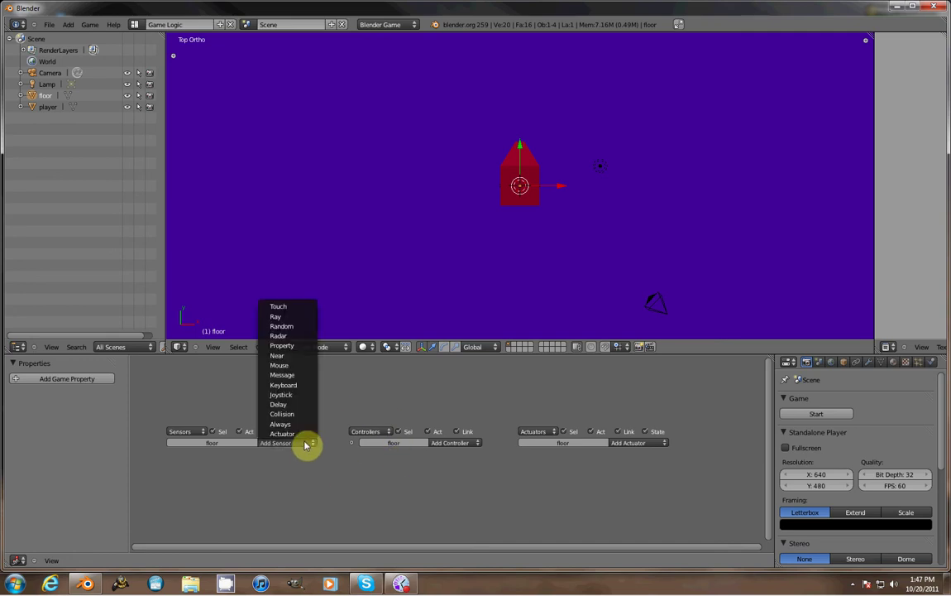
{"action": "left_click", "coordinate": [307, 387]}
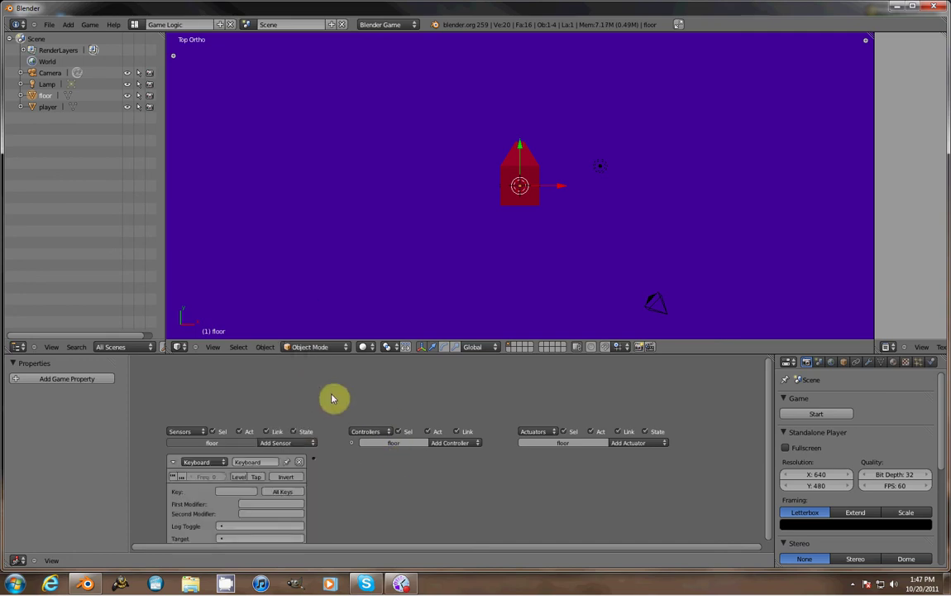
{"action": "left_click", "coordinate": [468, 444]}
{"action": "left_click", "coordinate": [464, 452]}
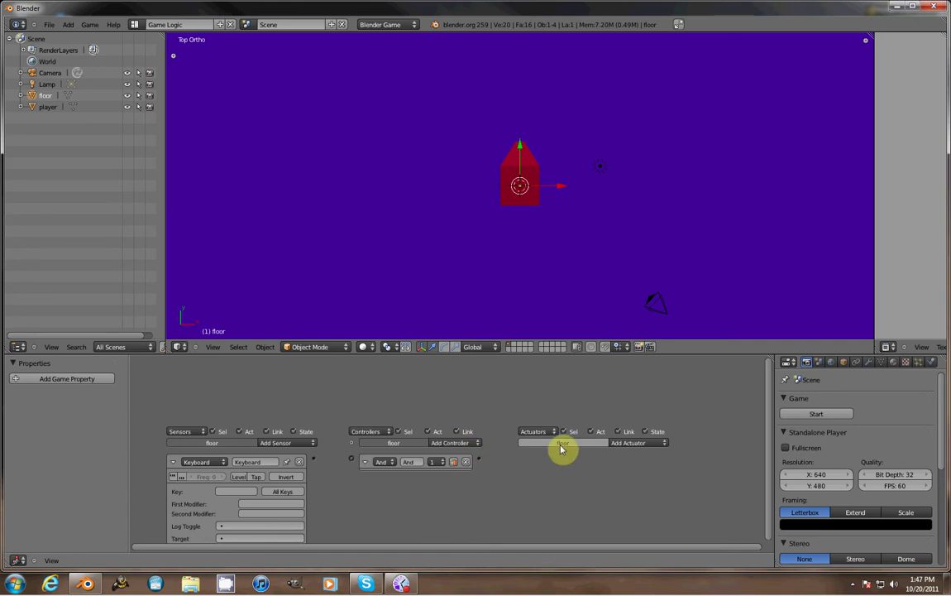
{"action": "left_click", "coordinate": [644, 444]}
{"action": "left_click", "coordinate": [637, 366]}
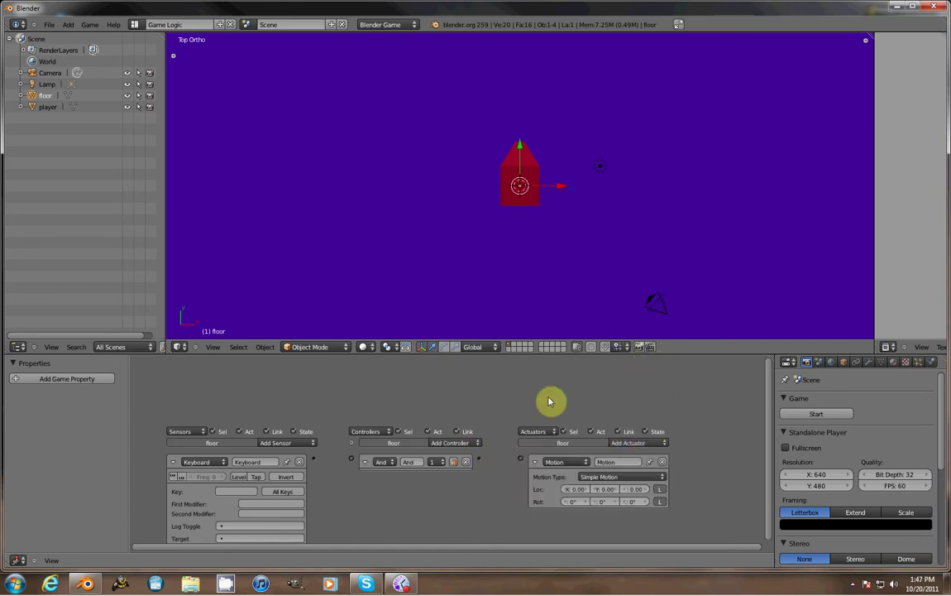
{"action": "left_click_drag", "start_coordinate": [315, 459], "coordinate": [350, 458]}
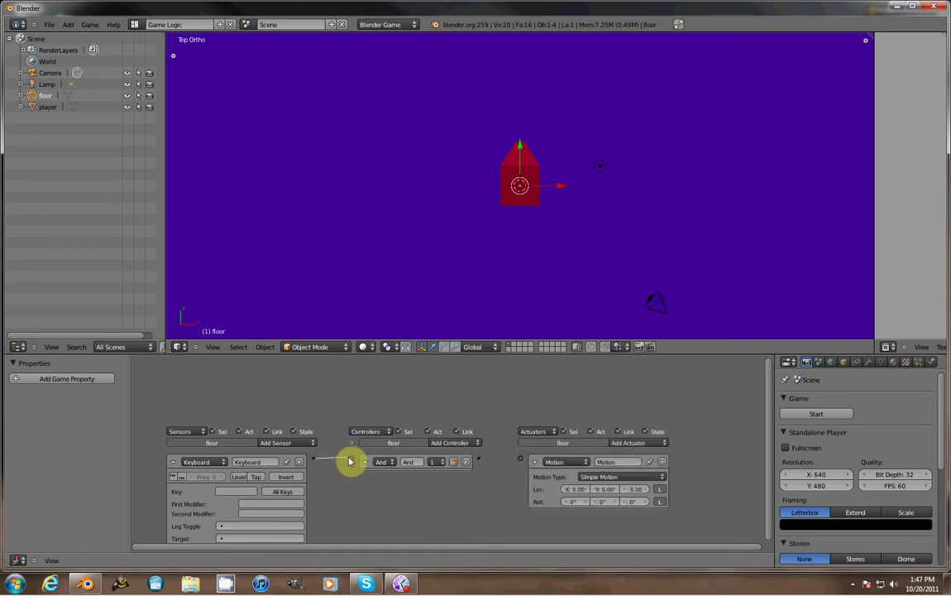
{"action": "left_click_drag", "start_coordinate": [479, 460], "coordinate": [520, 459]}
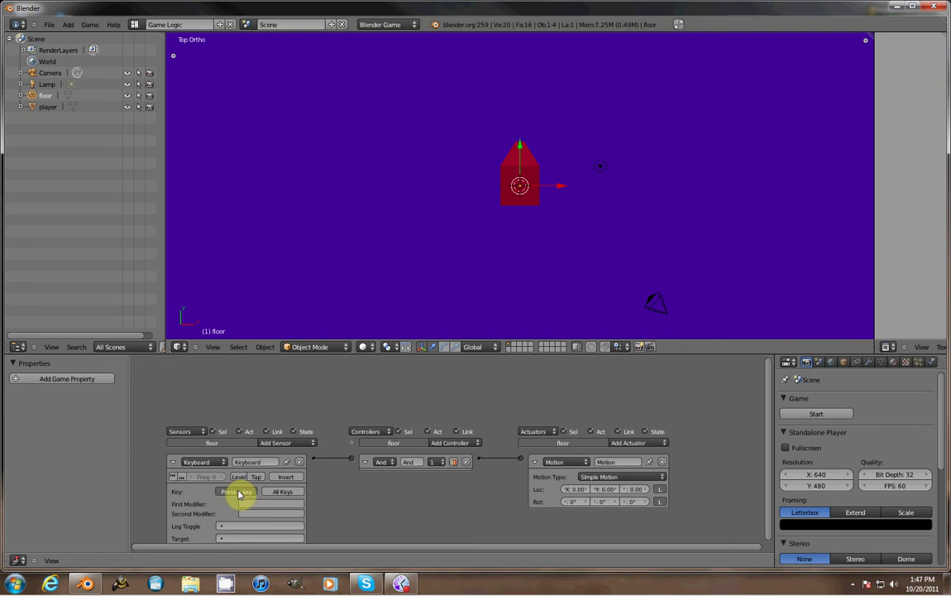
Step: Set the sensor key to W and the motion's Loc Y to 0.10, then collapse the bricks
{"action": "key", "text": "w"}
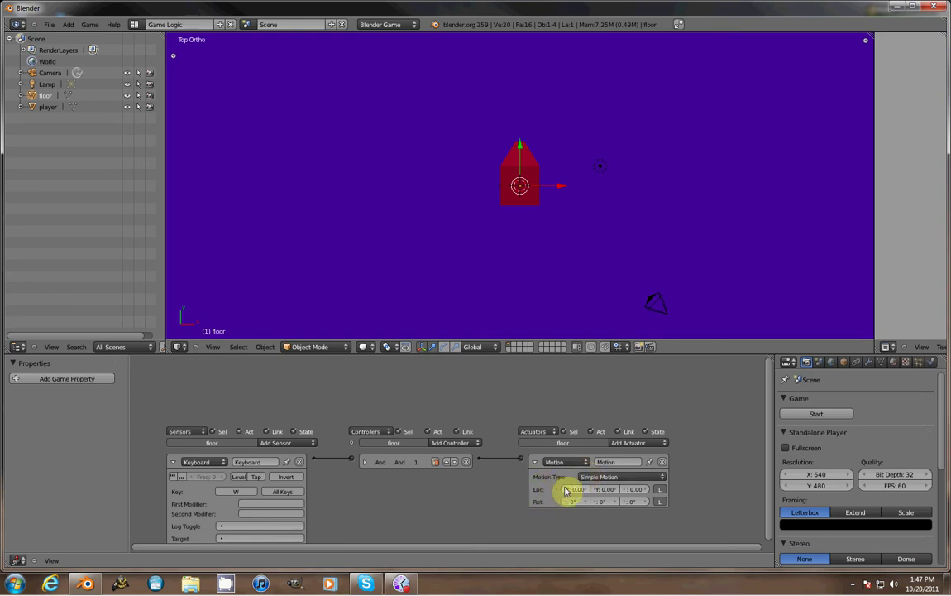
{"action": "left_click", "coordinate": [616, 490]}
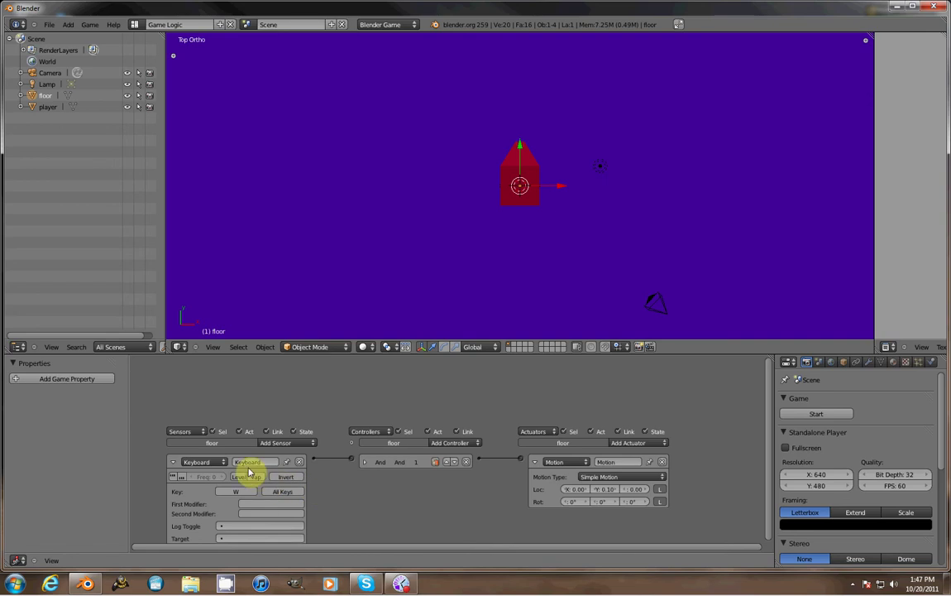
{"action": "left_click", "coordinate": [173, 461]}
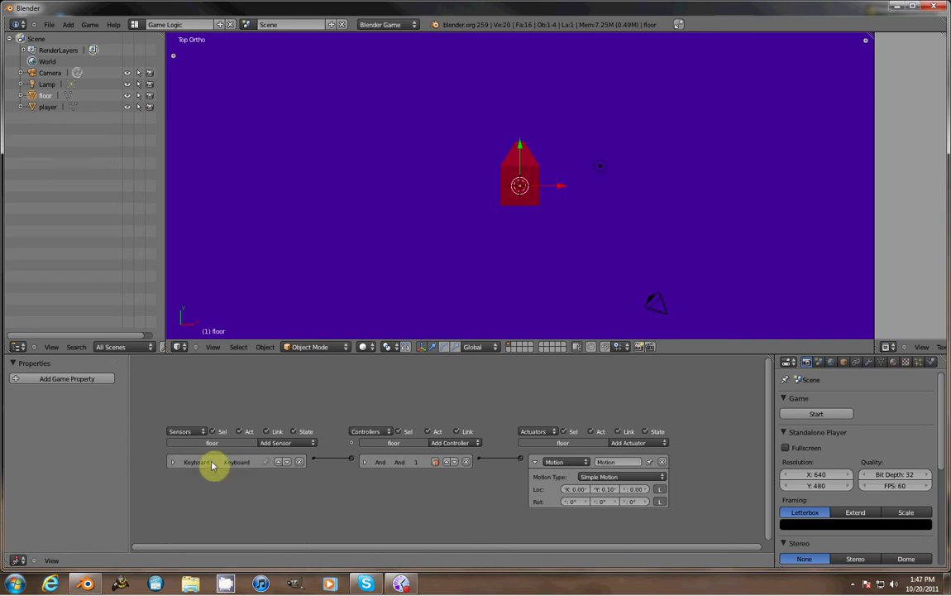
{"action": "left_click", "coordinate": [535, 460]}
{"action": "key", "text": "p"}
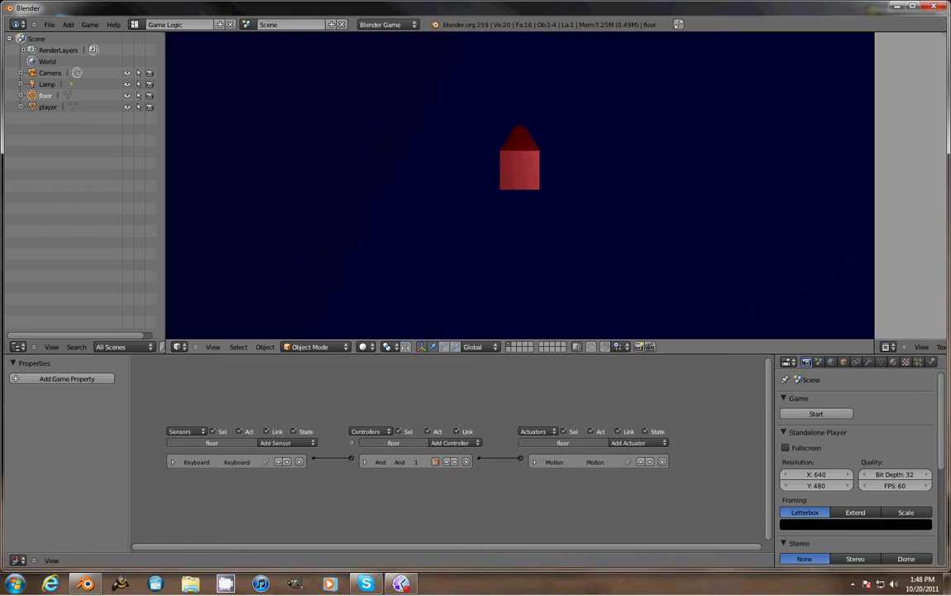
{"action": "key", "text": "Escape"}
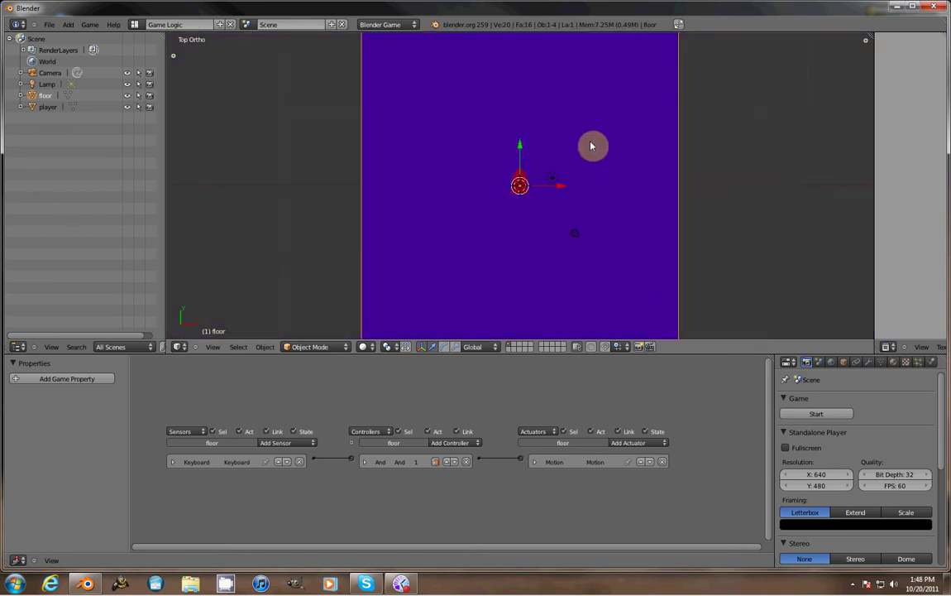
{"action": "key", "text": "p"}
{"action": "key", "text": "Up"}
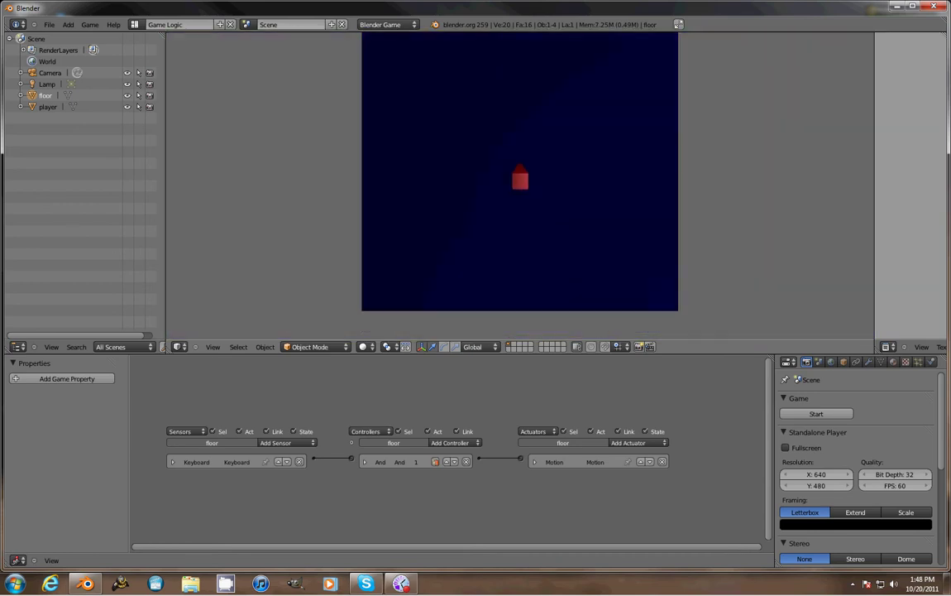
{"action": "key", "text": "Up"}
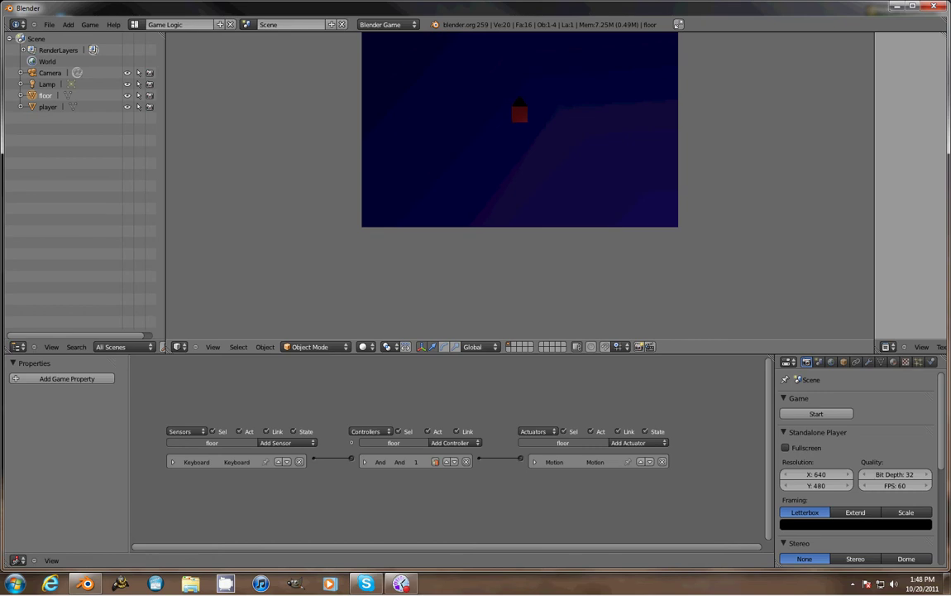
{"action": "key", "text": "Escape"}
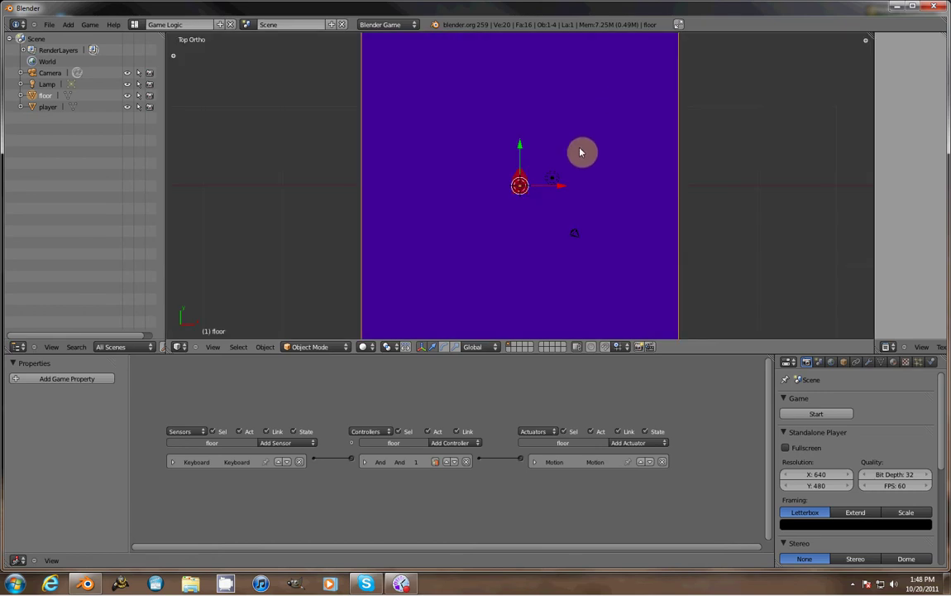
Step: Delete the floor's Keyboard, And and Motion bricks and select the player object
{"action": "left_click", "coordinate": [299, 462]}
{"action": "left_click", "coordinate": [468, 466]}
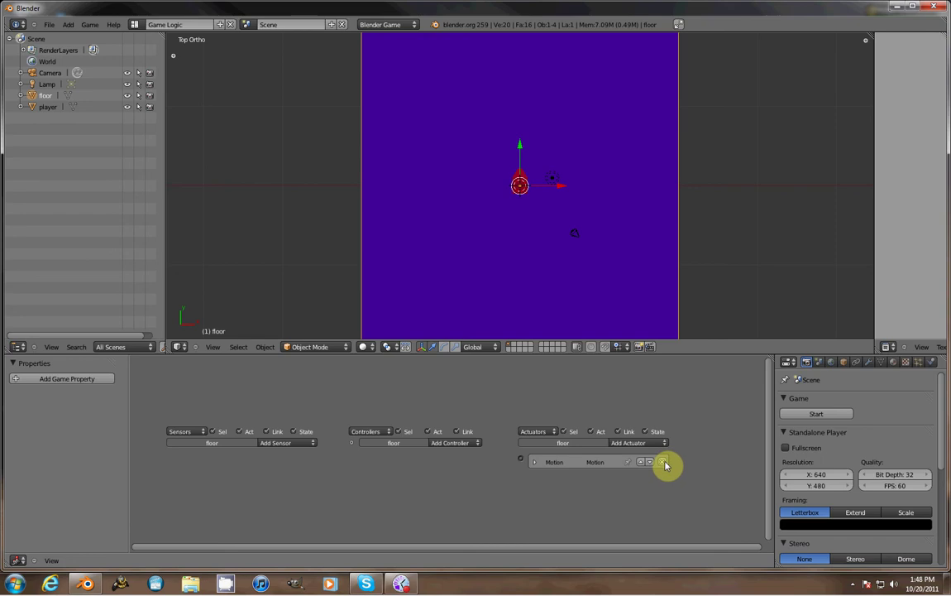
{"action": "left_click", "coordinate": [662, 461]}
{"action": "right_click", "coordinate": [522, 182]}
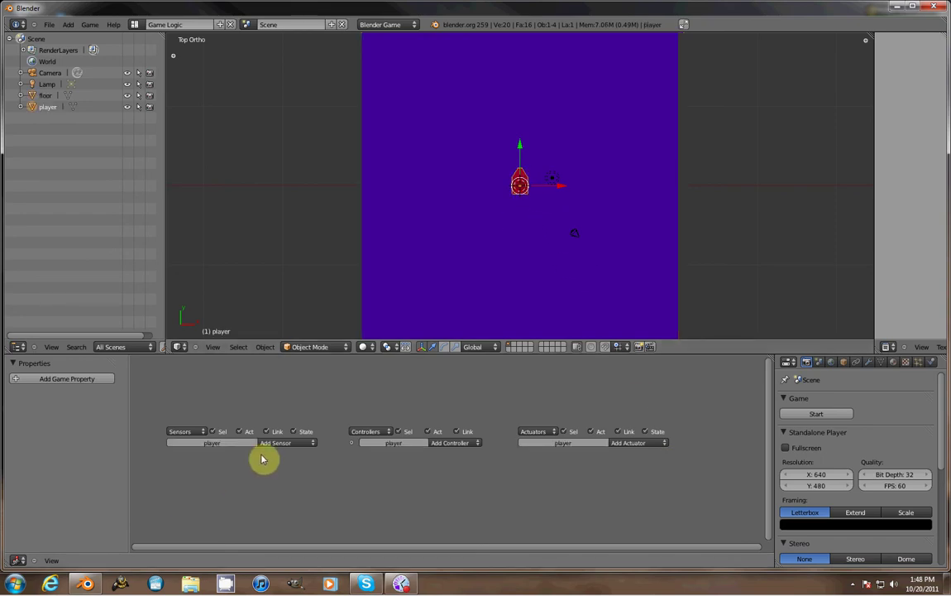
Step: Give the player a W-key Keyboard sensor linked to a new And controller
{"action": "left_click", "coordinate": [280, 442]}
{"action": "left_click", "coordinate": [283, 385]}
{"action": "left_click", "coordinate": [238, 491]}
{"action": "key", "text": "w"}
{"action": "left_click", "coordinate": [461, 444]}
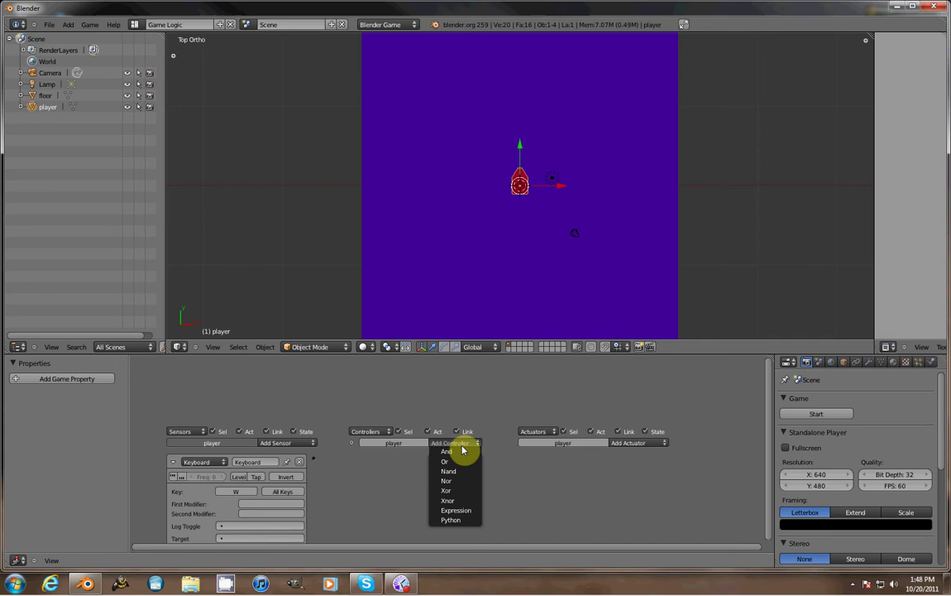
{"action": "left_click", "coordinate": [446, 452]}
{"action": "left_click_drag", "start_coordinate": [314, 457], "coordinate": [352, 459]}
Step: Add a Motion actuator with Loc Y 0.10, link it from the And controller, and test-run the game
{"action": "left_click", "coordinate": [666, 446]}
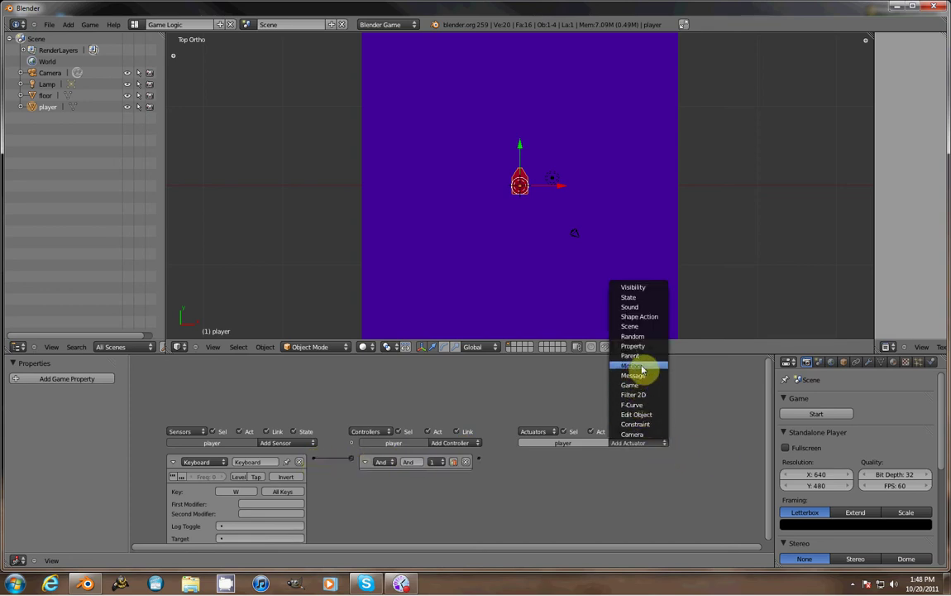
{"action": "left_click", "coordinate": [652, 444]}
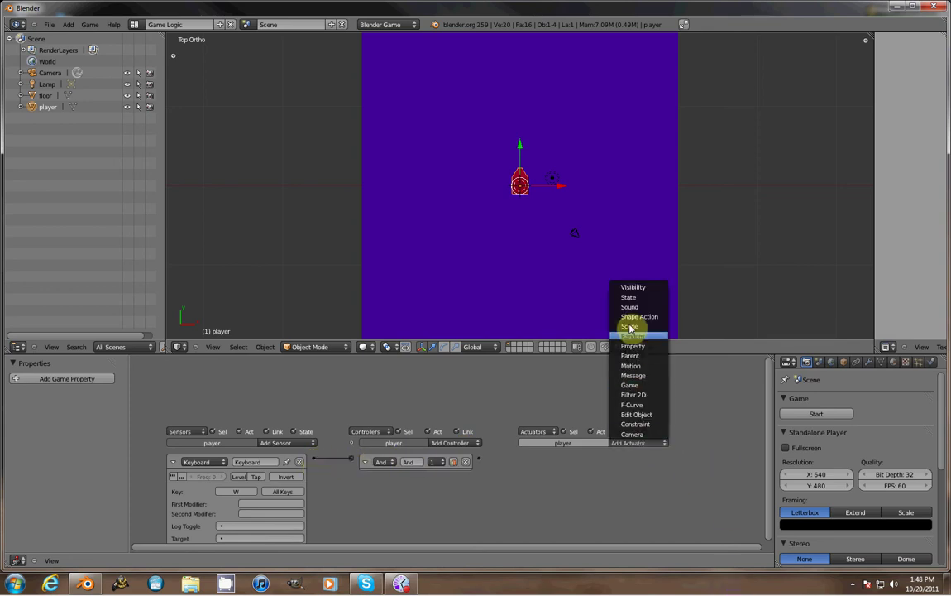
{"action": "left_click", "coordinate": [632, 365]}
{"action": "left_click_drag", "start_coordinate": [606, 491], "coordinate": [617, 490]}
{"action": "left_click_drag", "start_coordinate": [478, 457], "coordinate": [521, 459]}
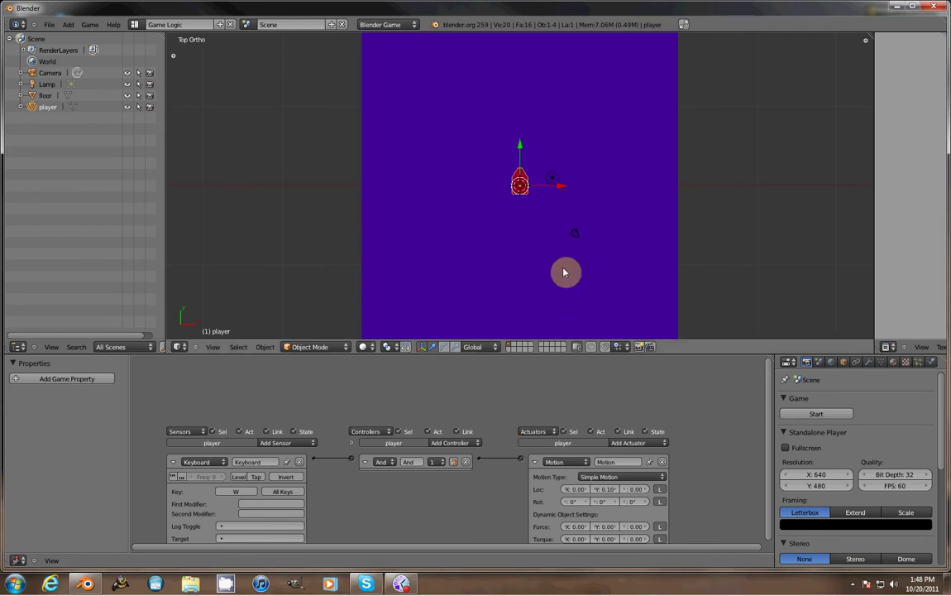
{"action": "key", "text": "p"}
{"action": "key", "text": "Escape"}
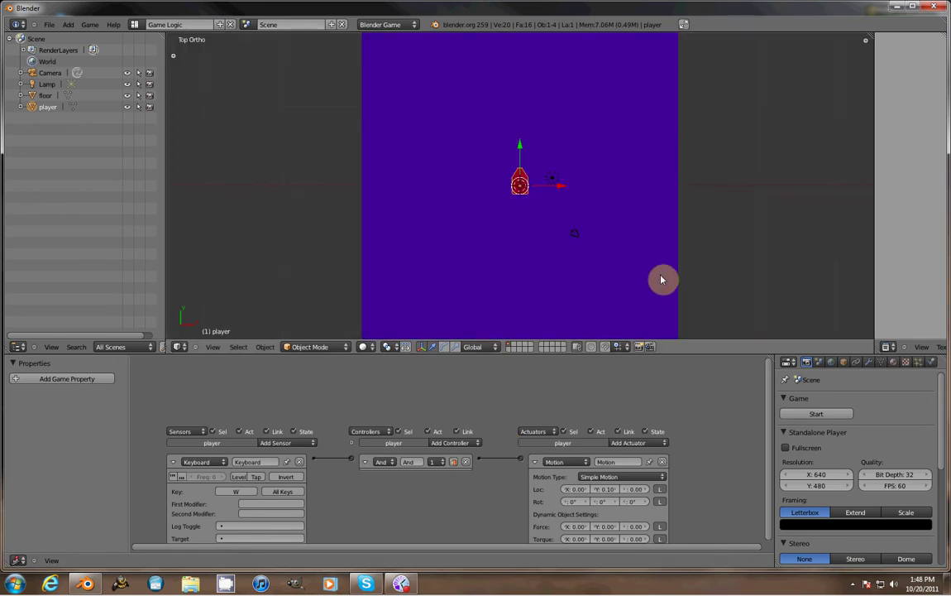
Step: Collapse the W chain's bricks and add a second Keyboard sensor, And controller and Motion actuator
{"action": "left_click", "coordinate": [535, 461]}
{"action": "left_click", "coordinate": [367, 462]}
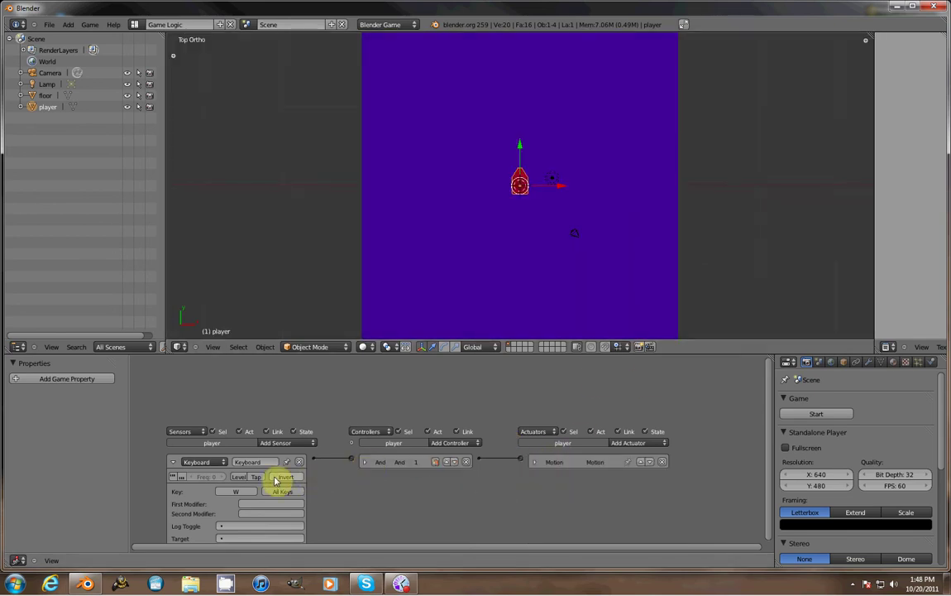
{"action": "left_click", "coordinate": [173, 462]}
{"action": "left_click", "coordinate": [268, 444]}
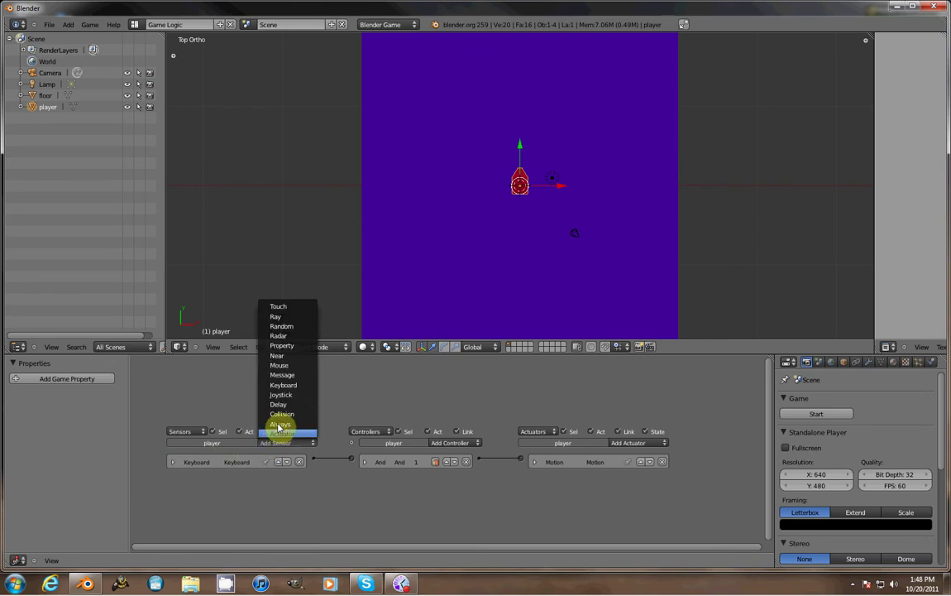
{"action": "left_click", "coordinate": [269, 356]}
{"action": "left_click", "coordinate": [476, 444]}
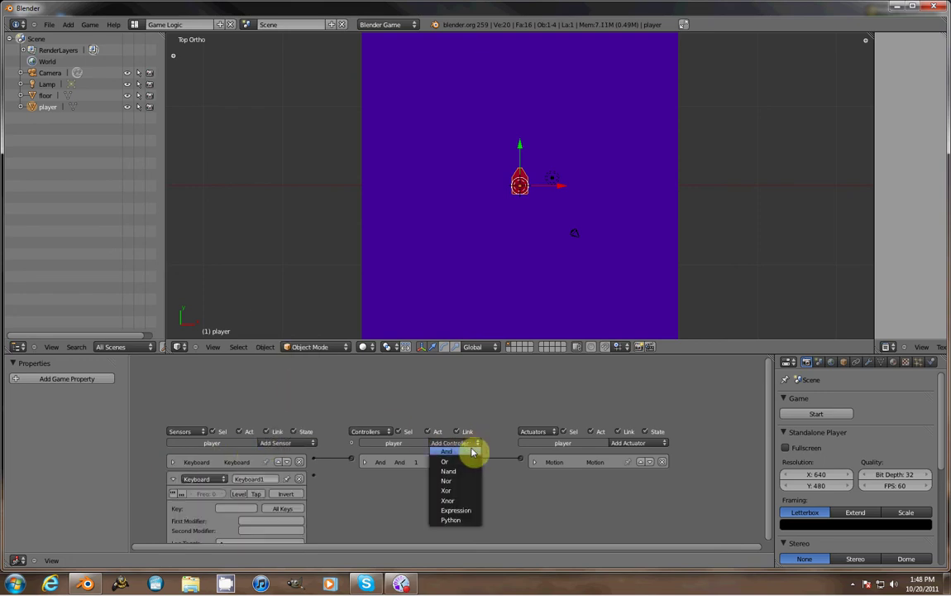
{"action": "left_click", "coordinate": [470, 449]}
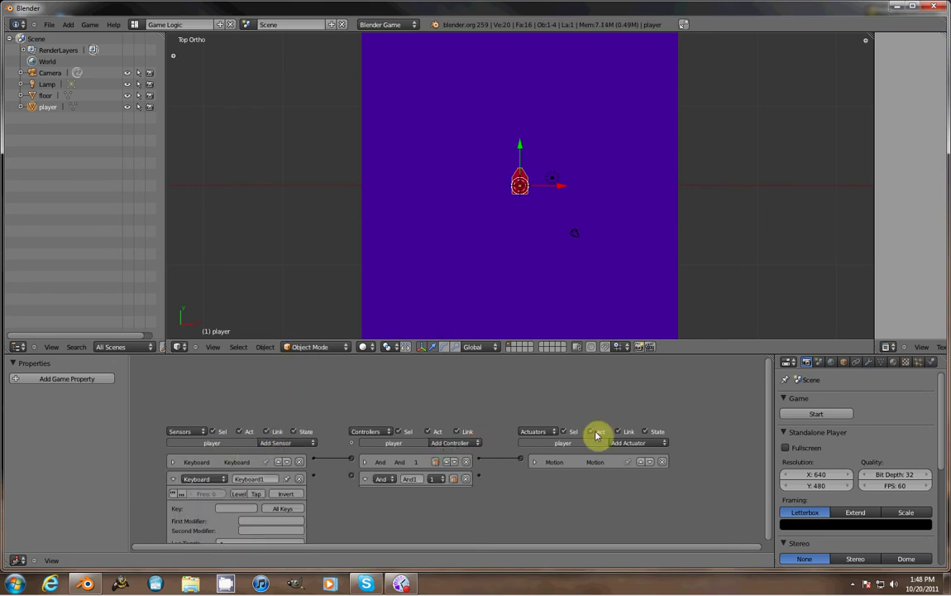
{"action": "left_click", "coordinate": [650, 447]}
{"action": "left_click", "coordinate": [637, 371]}
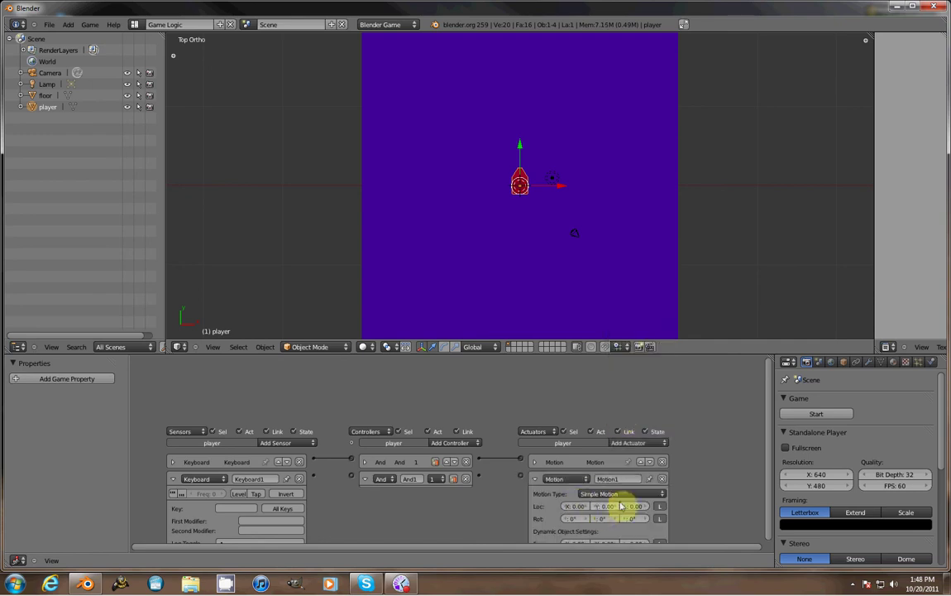
Step: Link the S-key Keyboard1 through And1 to Motion1 and collapse those three bricks
{"action": "left_click_drag", "start_coordinate": [480, 474], "coordinate": [520, 474]}
{"action": "left_click_drag", "start_coordinate": [313, 474], "coordinate": [352, 477]}
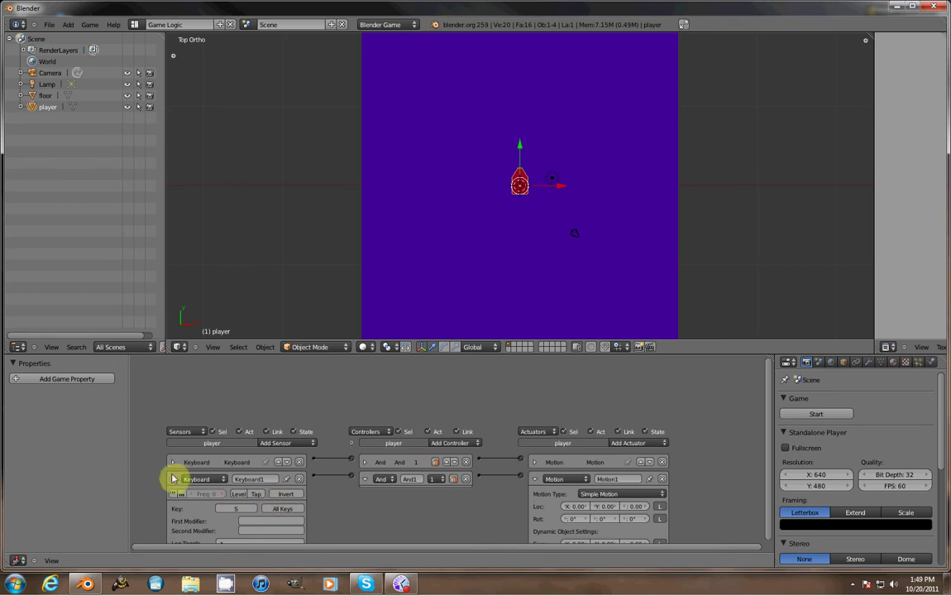
{"action": "left_click", "coordinate": [173, 478]}
{"action": "left_click", "coordinate": [365, 478]}
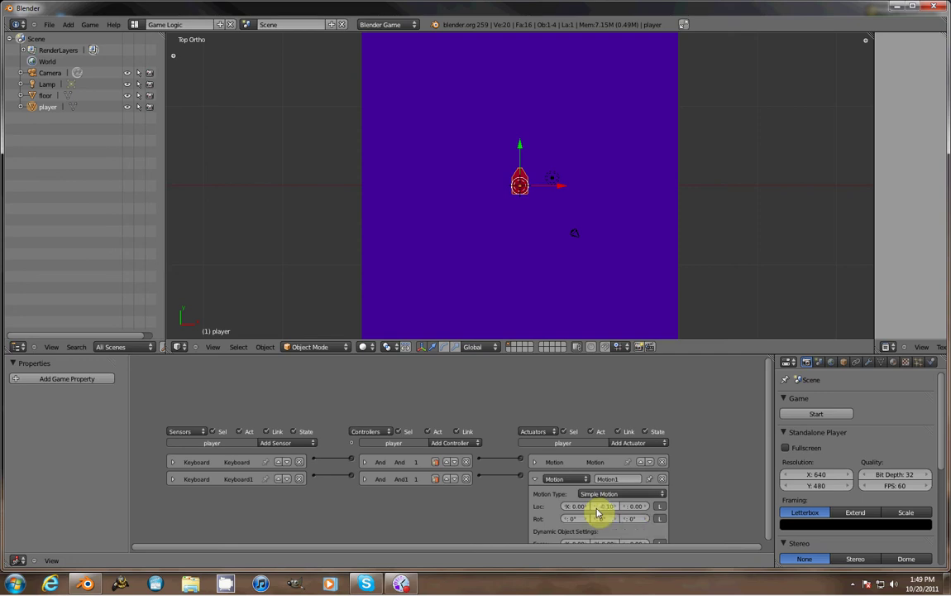
{"action": "left_click", "coordinate": [535, 479]}
{"action": "left_click", "coordinate": [619, 445]}
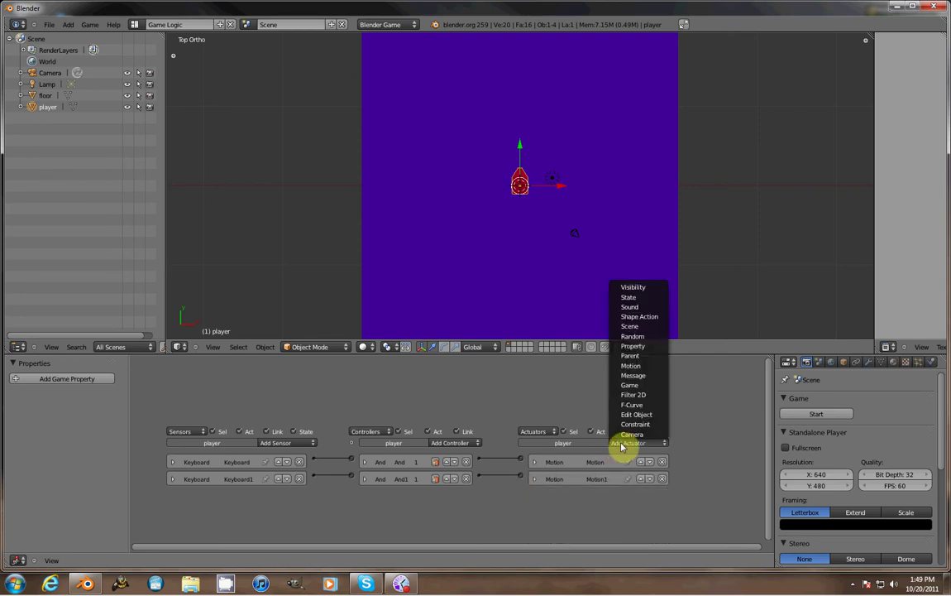
Step: Add a third Motion actuator, And controller and Keyboard sensor, wiring Keyboard2 through And2 to Motion2
{"action": "left_click", "coordinate": [632, 366]}
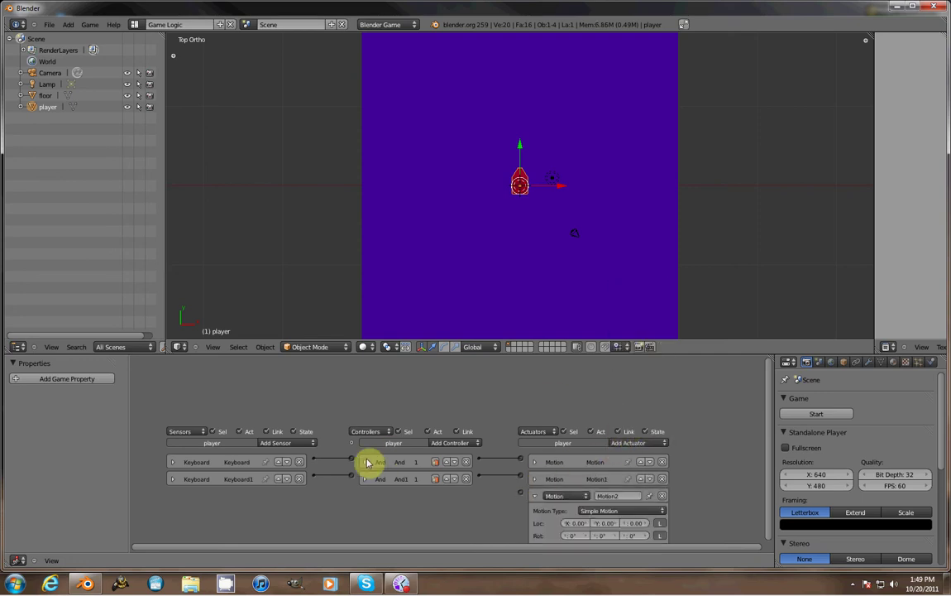
{"action": "left_click", "coordinate": [447, 442]}
{"action": "left_click", "coordinate": [443, 451]}
{"action": "left_click", "coordinate": [294, 444]}
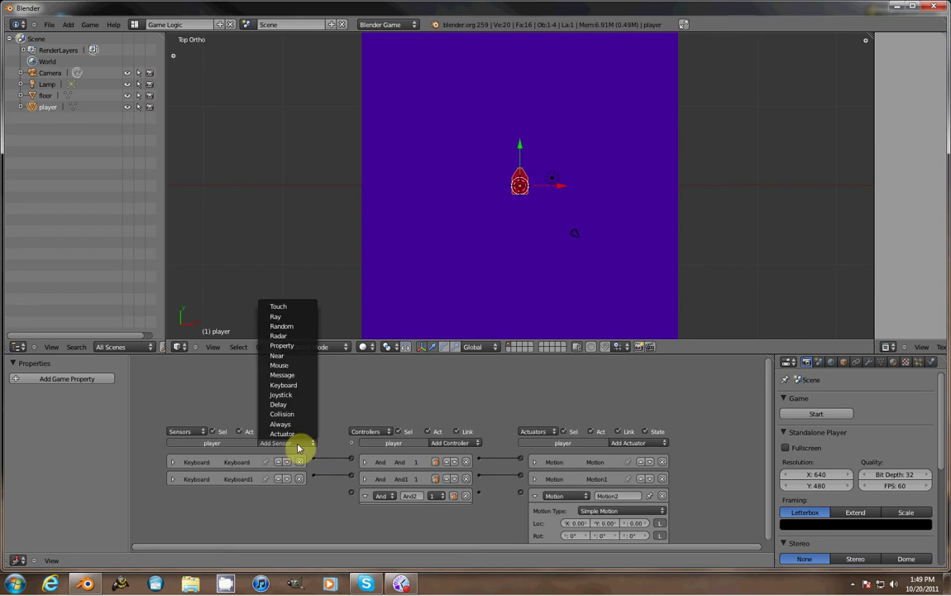
{"action": "left_click", "coordinate": [288, 386]}
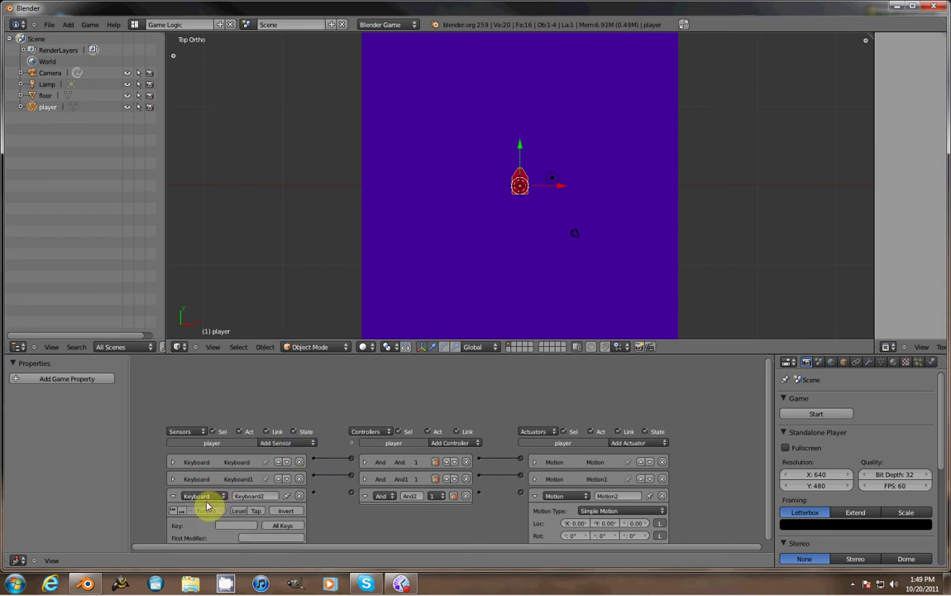
{"action": "left_click_drag", "start_coordinate": [315, 496], "coordinate": [351, 493]}
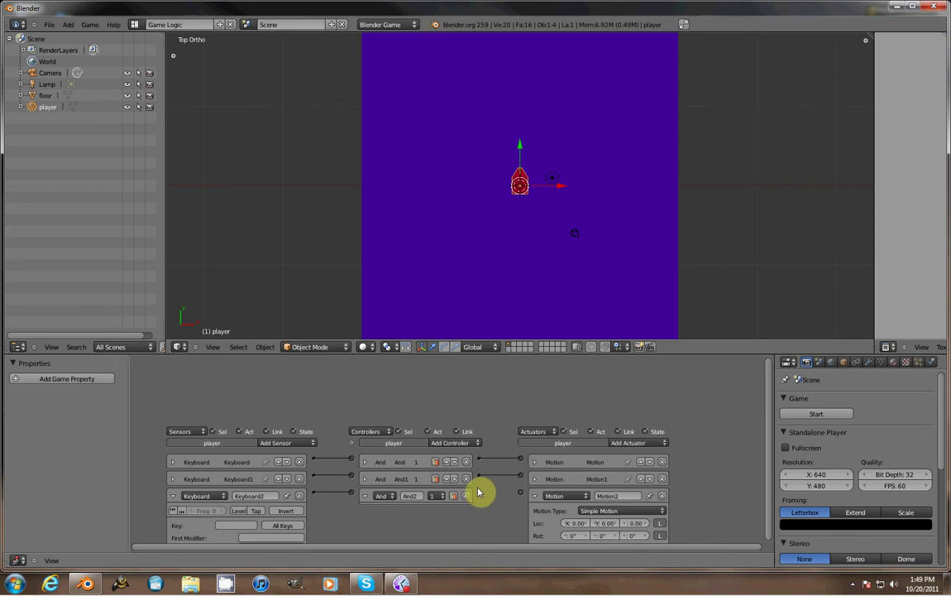
{"action": "left_click_drag", "start_coordinate": [478, 497], "coordinate": [520, 495]}
{"action": "left_click", "coordinate": [364, 496]}
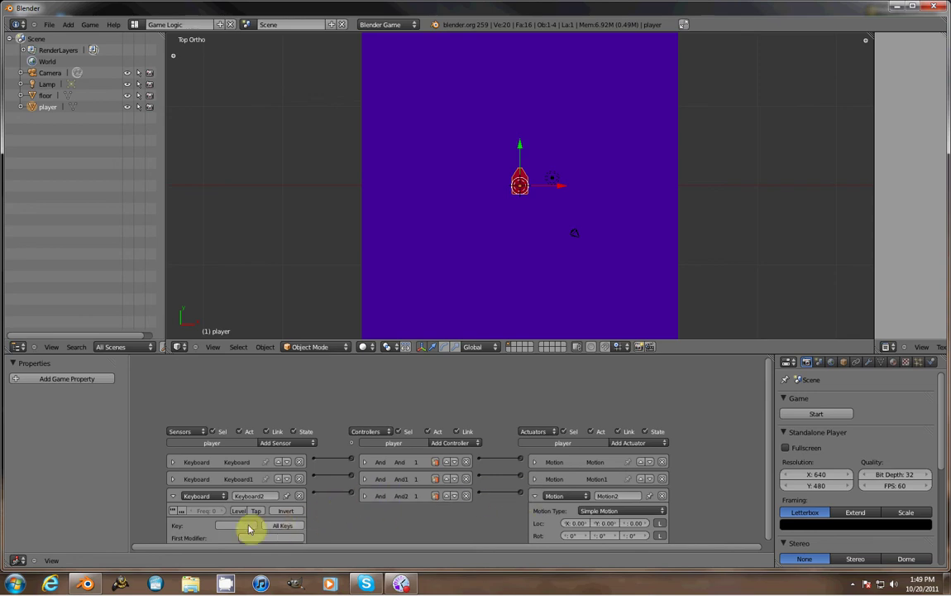
Step: Set Keyboard2's key to D and Motion2's Rot Z to -3°, then test-run the game
{"action": "key", "text": "d"}
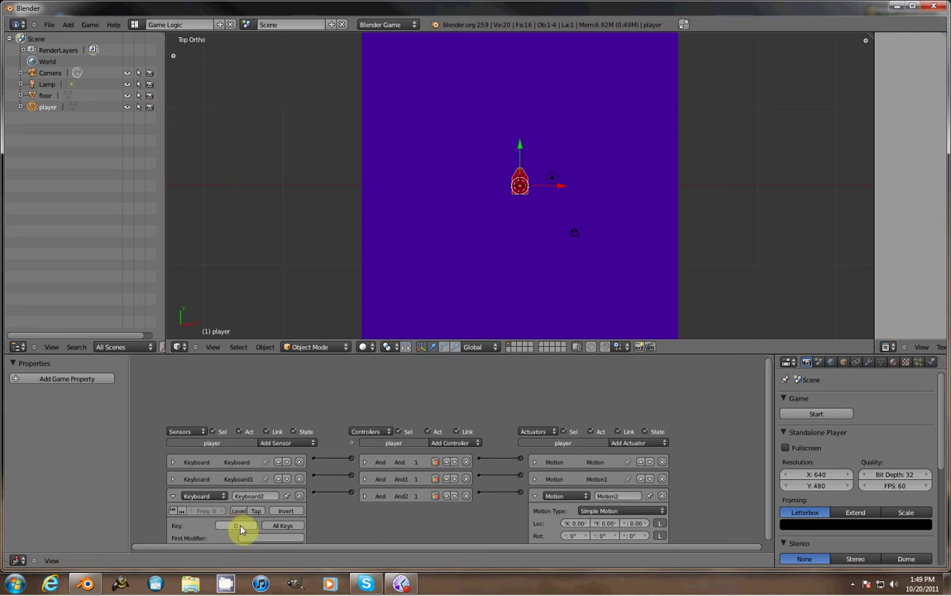
{"action": "left_click", "coordinate": [173, 496]}
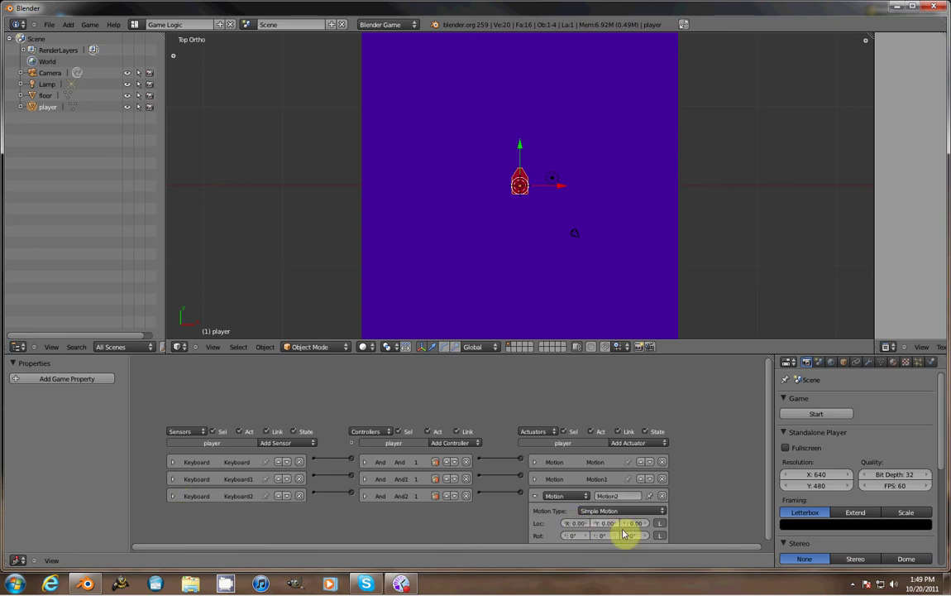
{"action": "scroll", "coordinate": [690, 478], "scroll_direction": "down", "scroll_amount": 2}
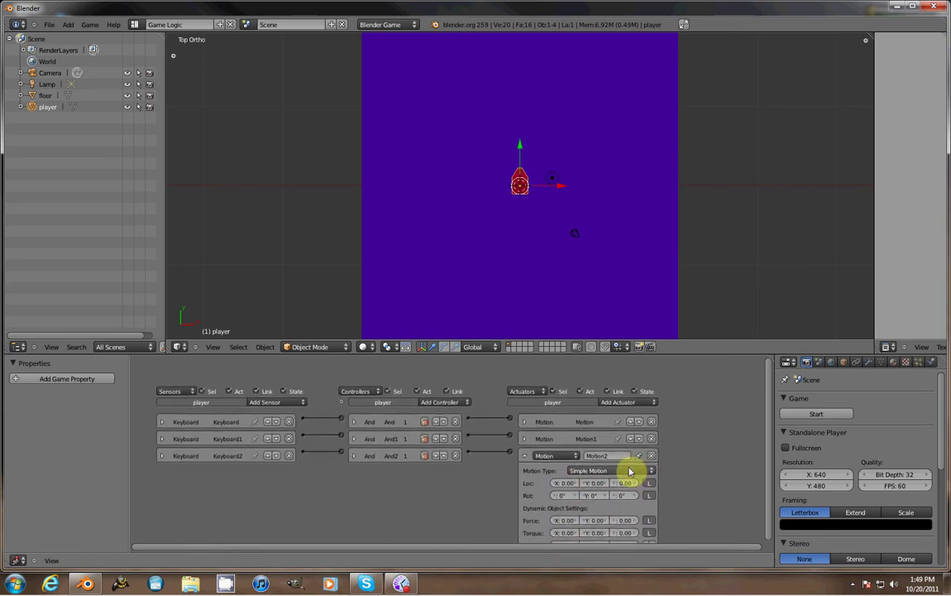
{"action": "key", "text": "KP_Add"}
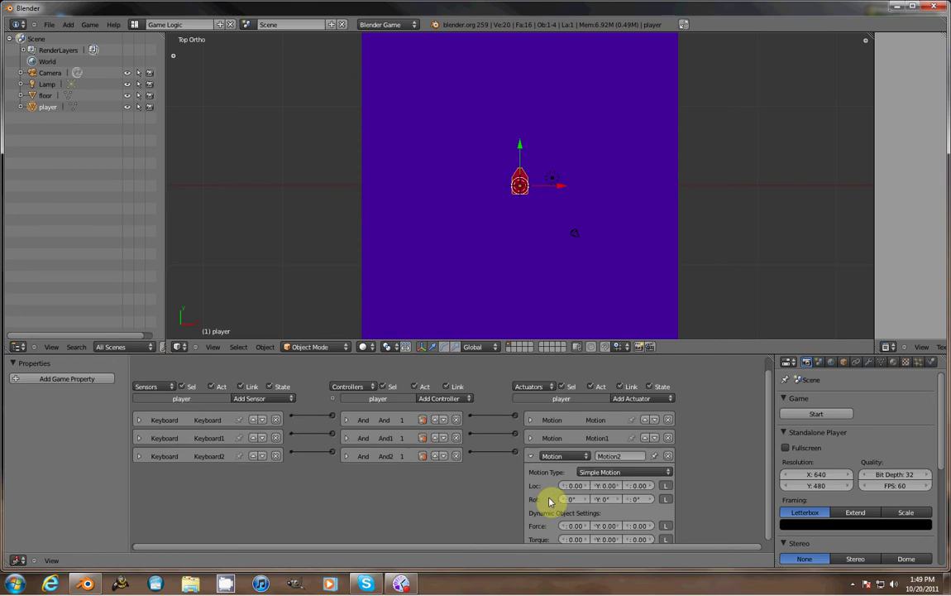
{"action": "key", "text": "KP_Add"}
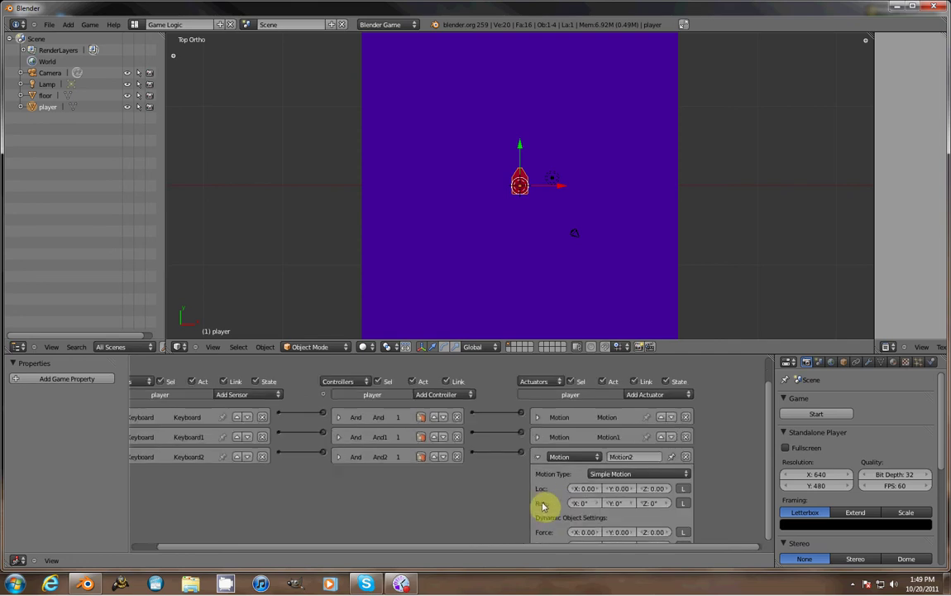
{"action": "left_click", "coordinate": [639, 504]}
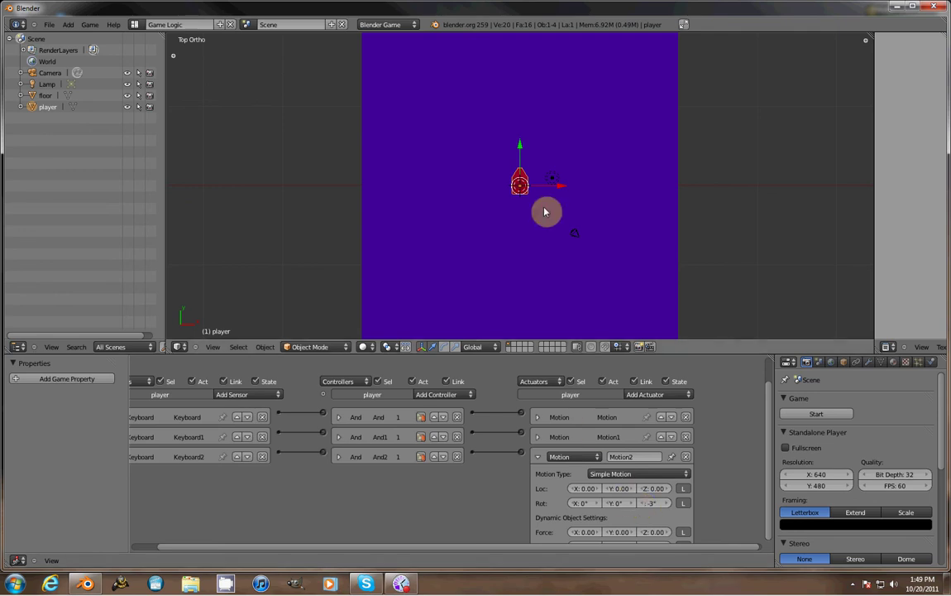
{"action": "key", "text": "p"}
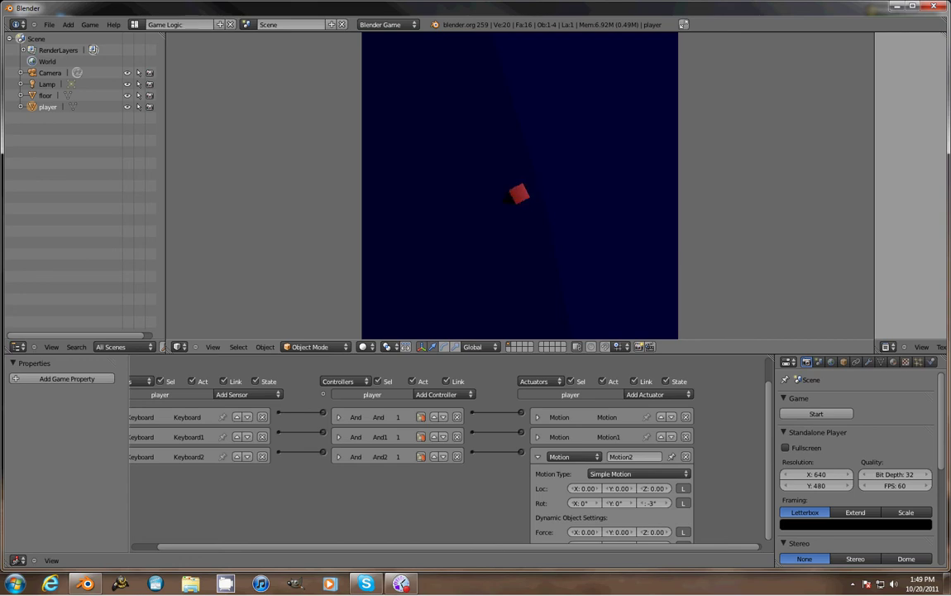
{"action": "key", "text": "Escape"}
Step: Collapse Motion2, then add a fourth Motion actuator, And controller and Keyboard sensor to the player
{"action": "left_click", "coordinate": [537, 456]}
{"action": "scroll", "coordinate": [616, 426], "scroll_direction": "down", "scroll_amount": 3}
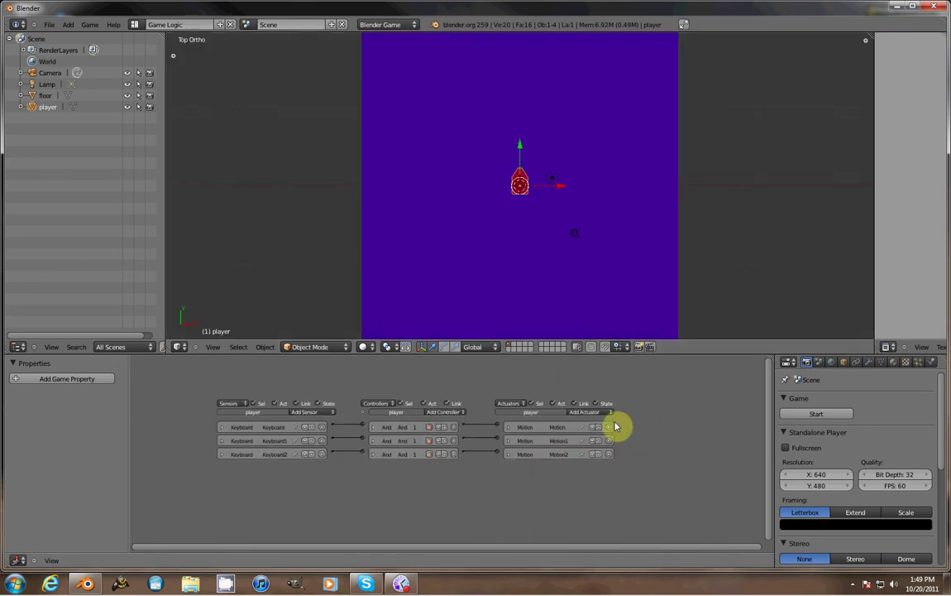
{"action": "left_click", "coordinate": [589, 412]}
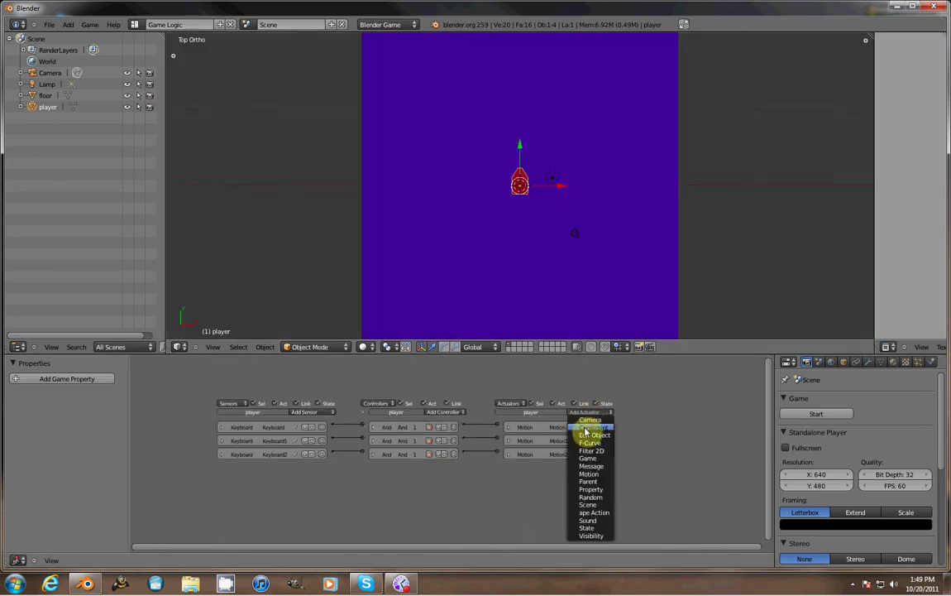
{"action": "left_click", "coordinate": [591, 474]}
{"action": "scroll", "coordinate": [419, 424], "scroll_direction": "up", "scroll_amount": 1}
{"action": "left_click", "coordinate": [440, 407]}
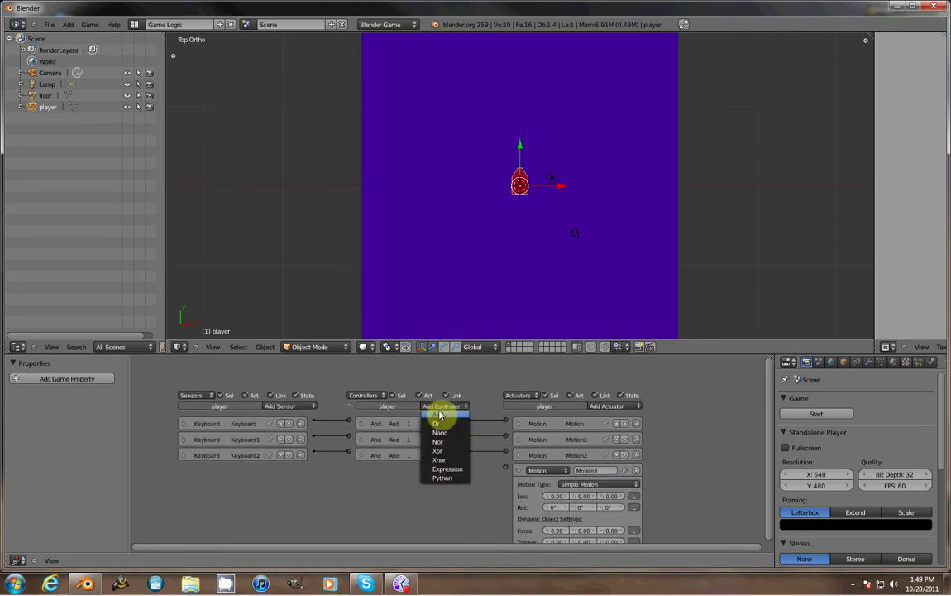
{"action": "left_click", "coordinate": [439, 414]}
{"action": "left_click", "coordinate": [291, 406]}
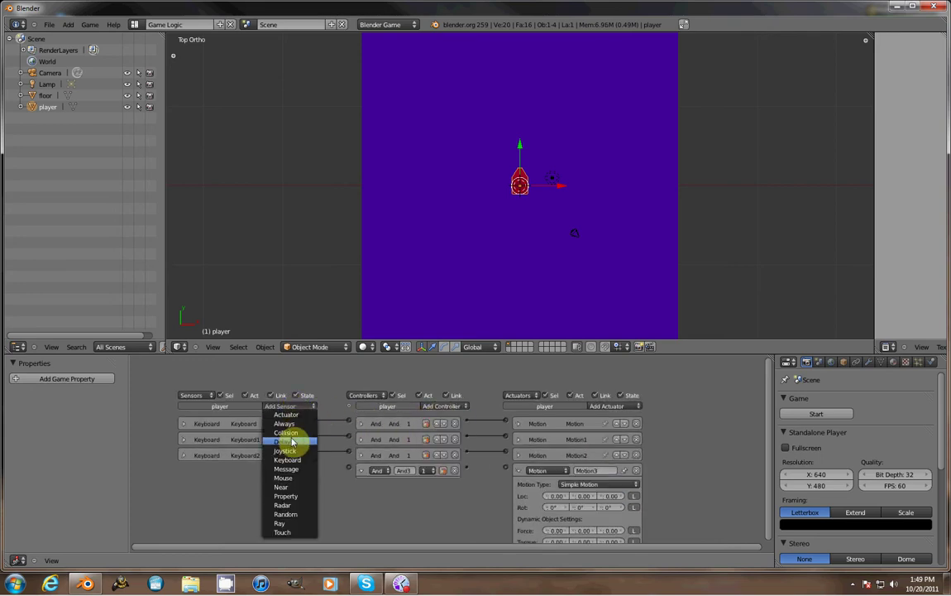
{"action": "left_click", "coordinate": [287, 459]}
Step: Capture Keyboard3's trigger key, wire Keyboard3 through And3 to Motion3, and test the game
{"action": "left_click", "coordinate": [232, 498]}
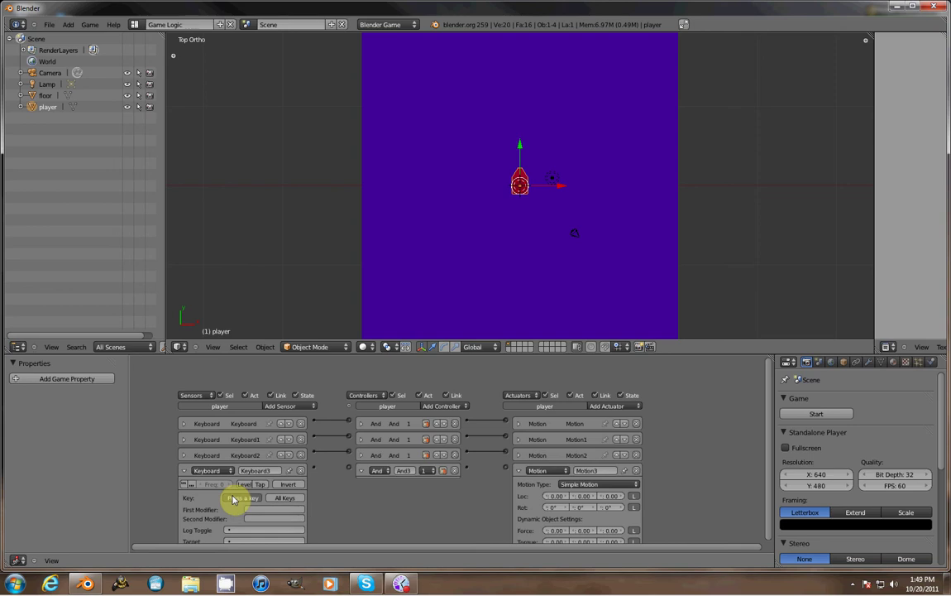
{"action": "left_click", "coordinate": [185, 470]}
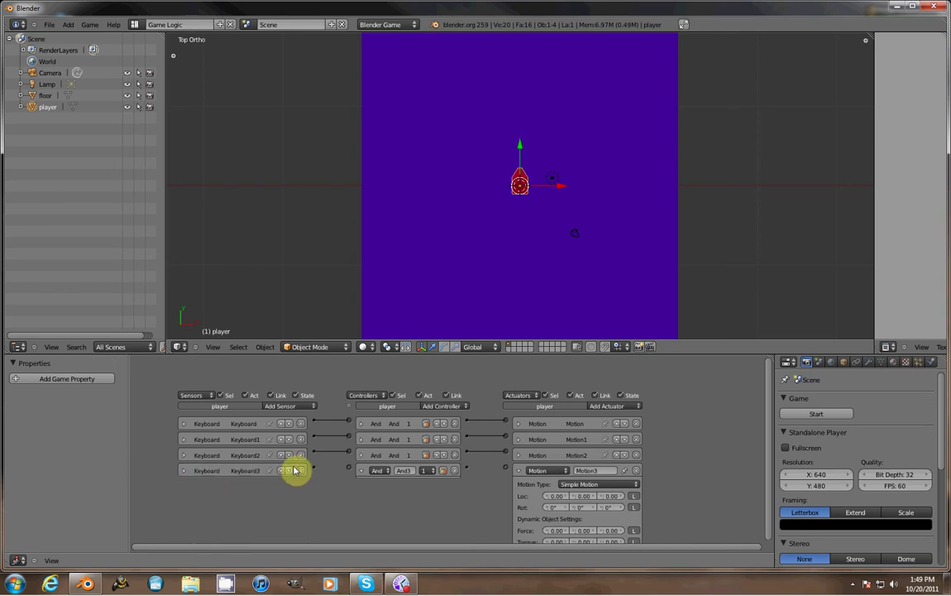
{"action": "left_click_drag", "start_coordinate": [312, 470], "coordinate": [362, 475]}
{"action": "left_click_drag", "start_coordinate": [469, 471], "coordinate": [506, 471]}
{"action": "scroll", "coordinate": [579, 524], "scroll_direction": "up", "scroll_amount": 2}
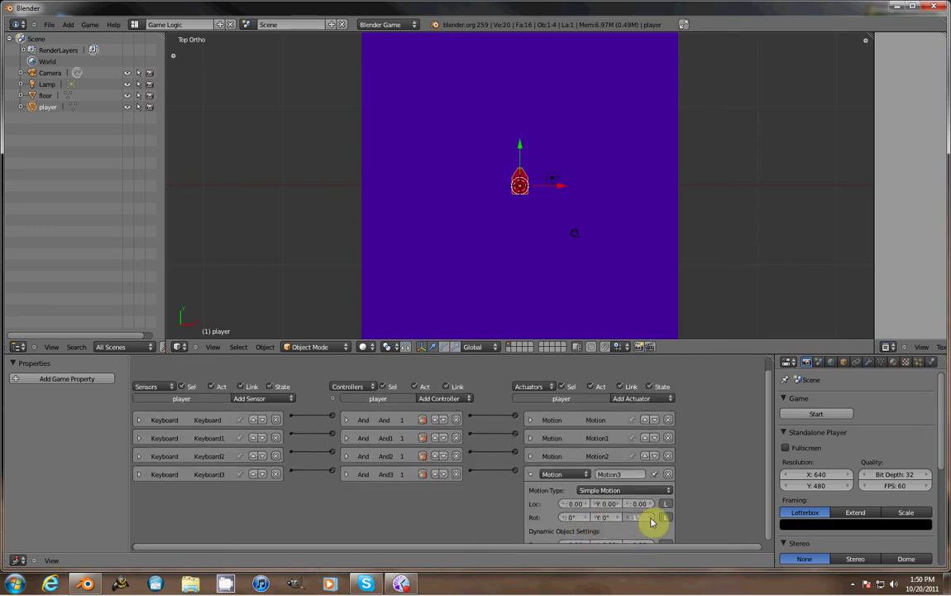
{"action": "left_click", "coordinate": [531, 474]}
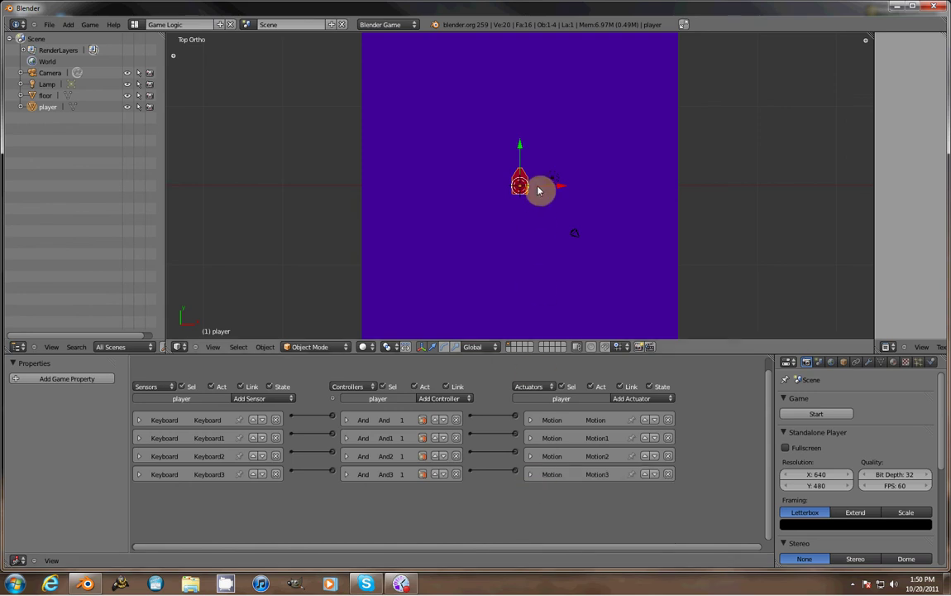
{"action": "key", "text": "p"}
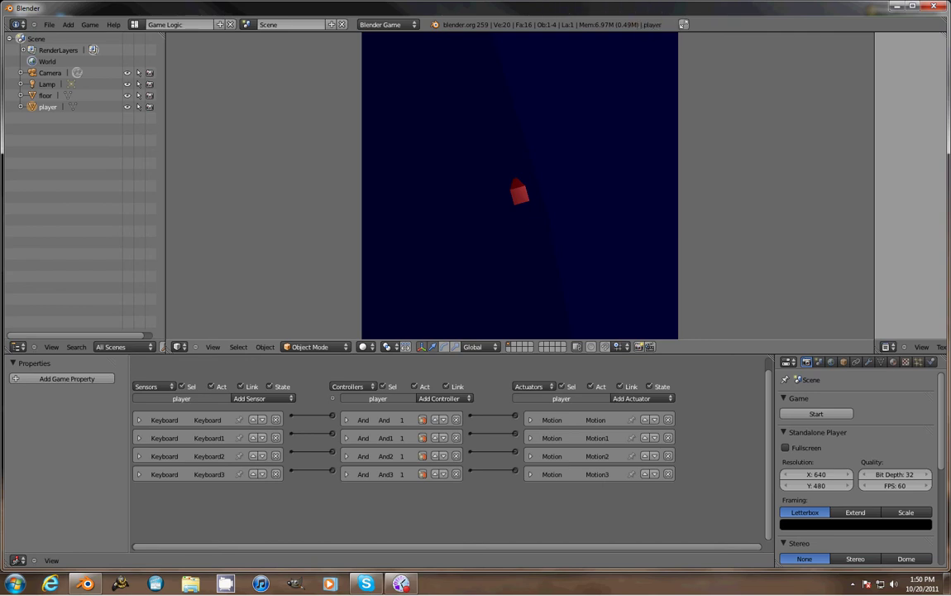
{"action": "key", "text": "Escape"}
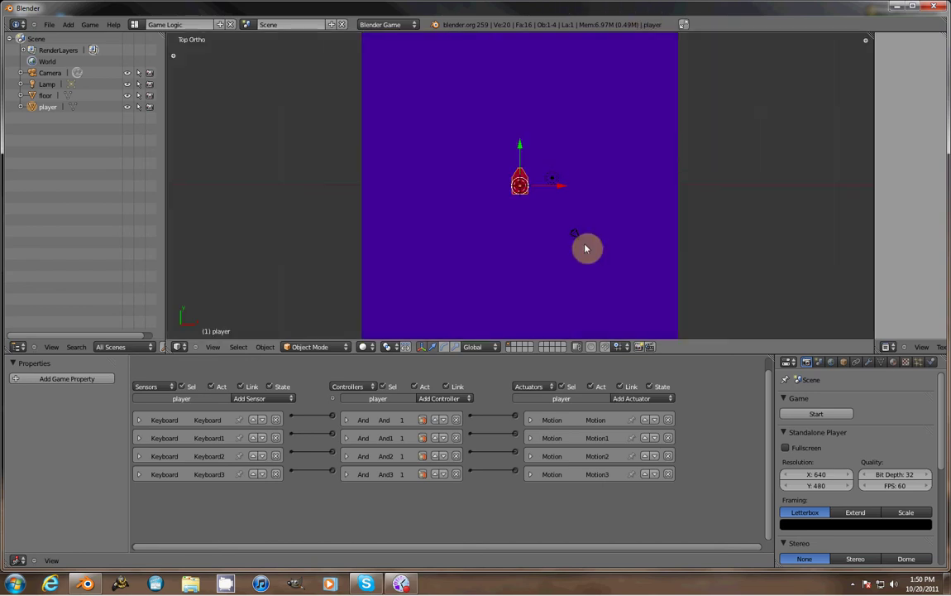
Step: Add a Spacebar Keyboard4 sensor, And4 controller and Motion4 actuator with Loc Z 0.10
{"action": "left_click", "coordinate": [279, 398]}
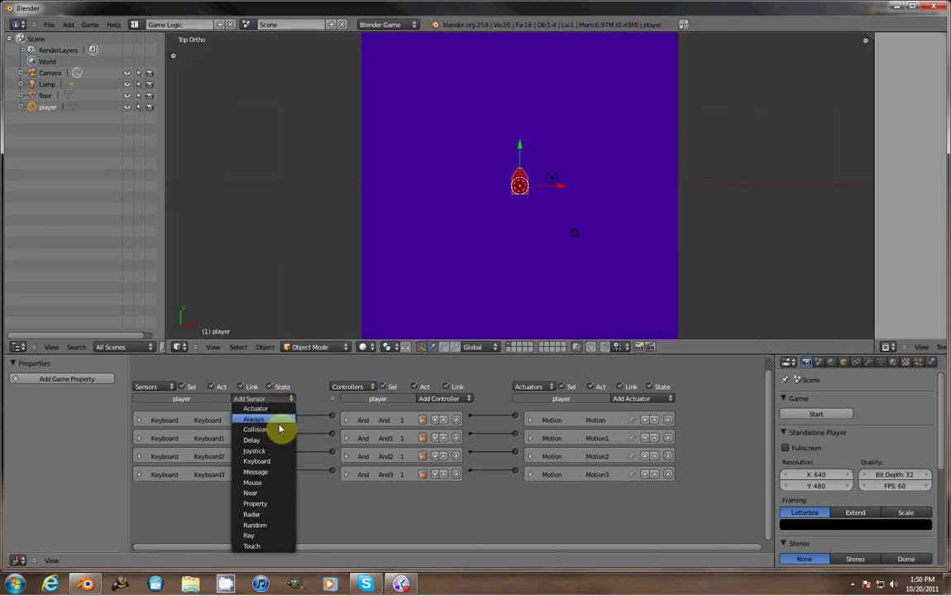
{"action": "left_click", "coordinate": [274, 468]}
{"action": "left_click", "coordinate": [461, 399]}
{"action": "left_click", "coordinate": [463, 411]}
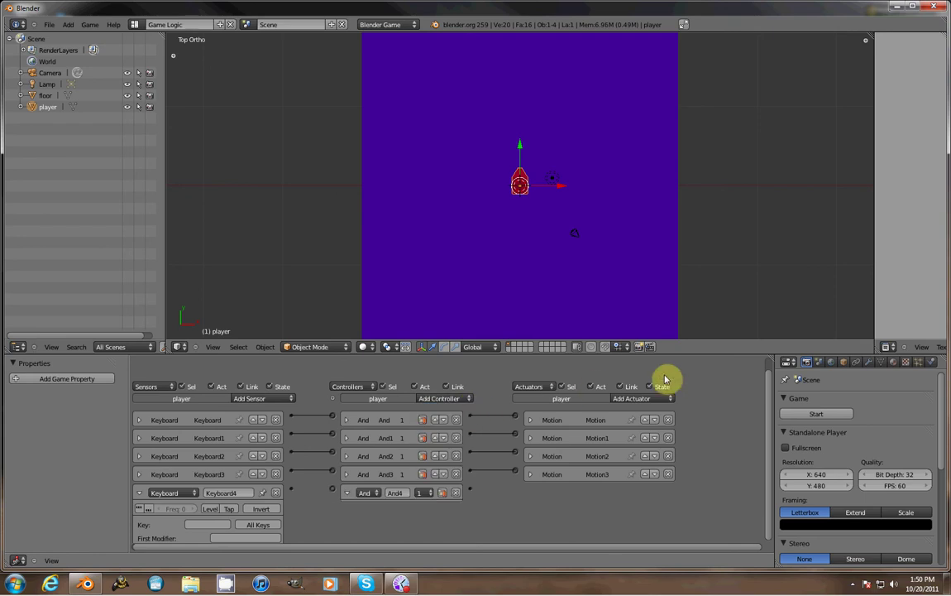
{"action": "left_click", "coordinate": [634, 399]}
{"action": "left_click", "coordinate": [634, 316]}
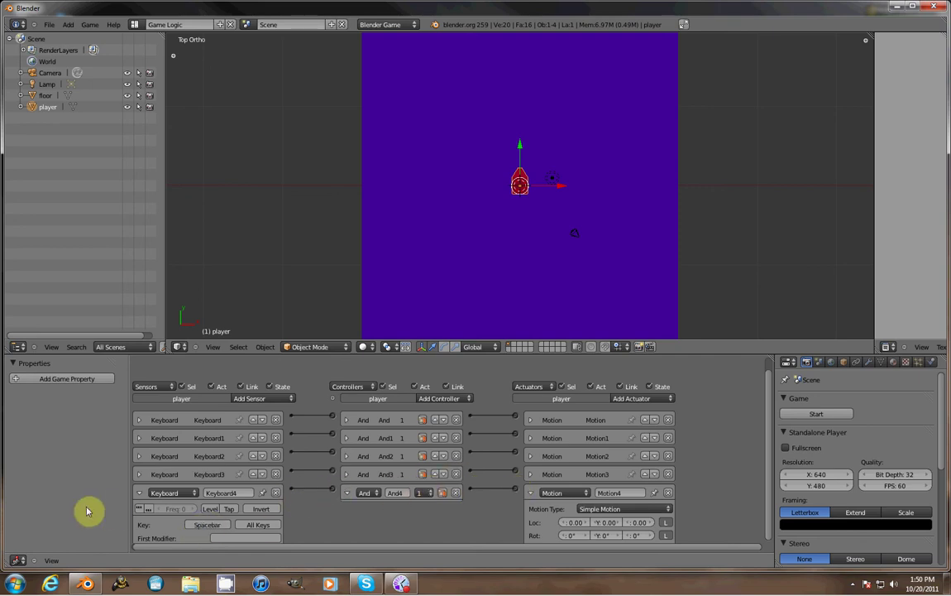
Step: Collapse the Keyboard4, And4 and Motion4 bricks, switch to front view, and test-run the game twice
{"action": "left_click", "coordinate": [140, 493]}
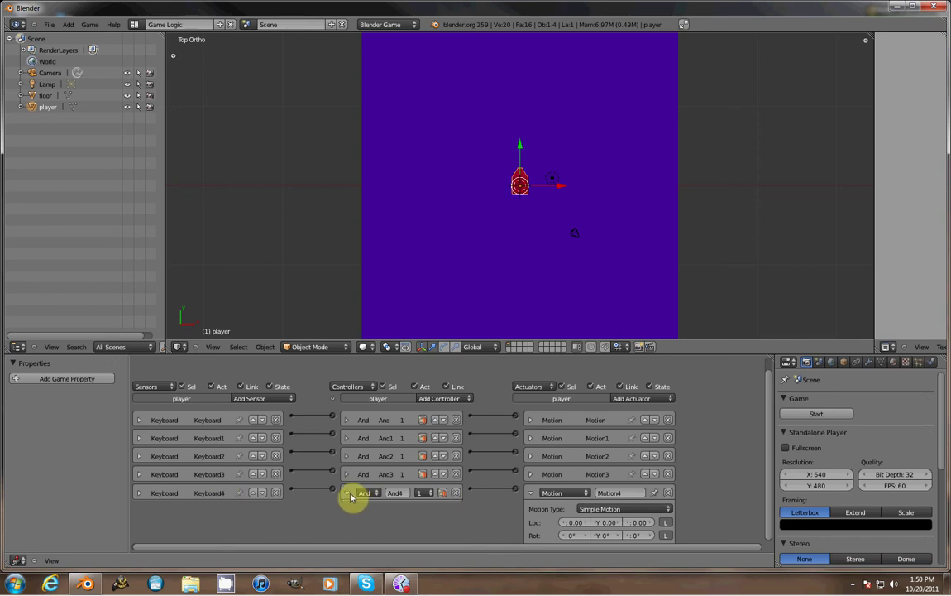
{"action": "left_click", "coordinate": [347, 493]}
{"action": "scroll", "coordinate": [665, 529], "scroll_direction": "up", "scroll_amount": 1}
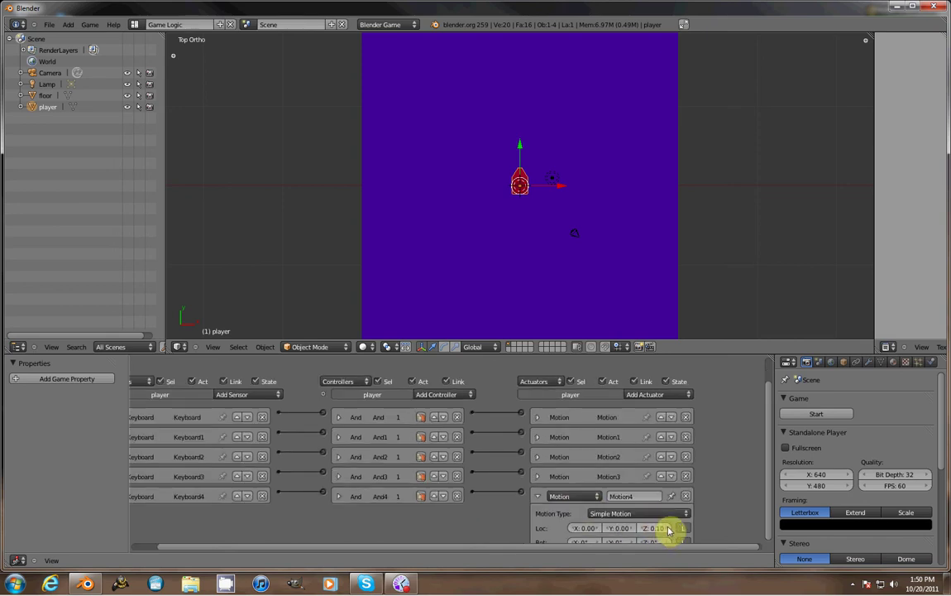
{"action": "left_click", "coordinate": [538, 497]}
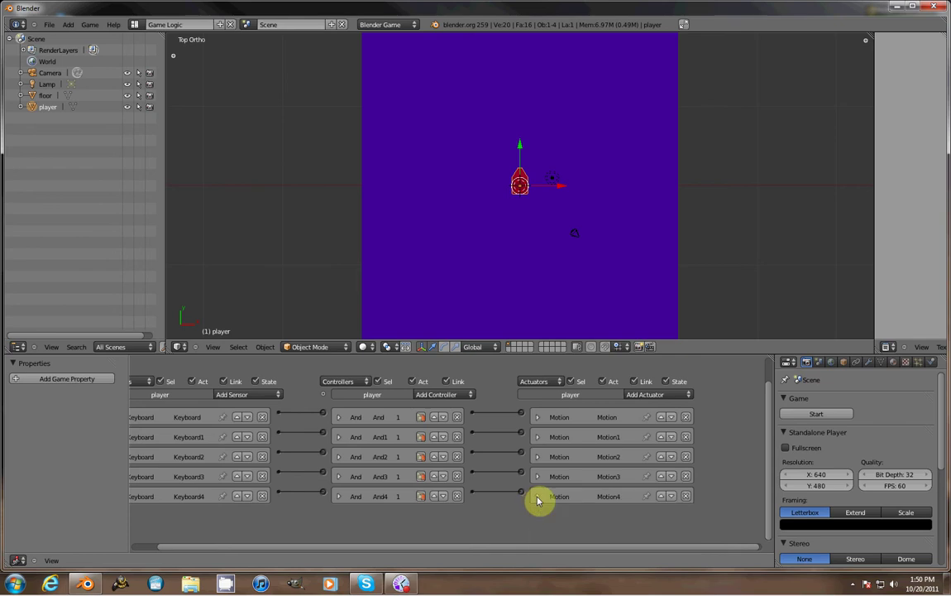
{"action": "key", "text": "KP_1"}
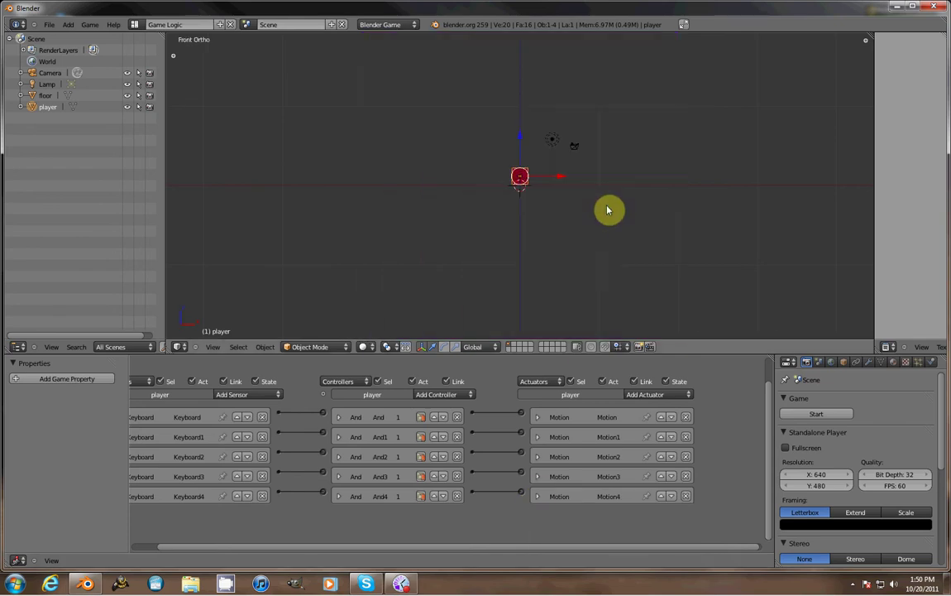
{"action": "key", "text": "p"}
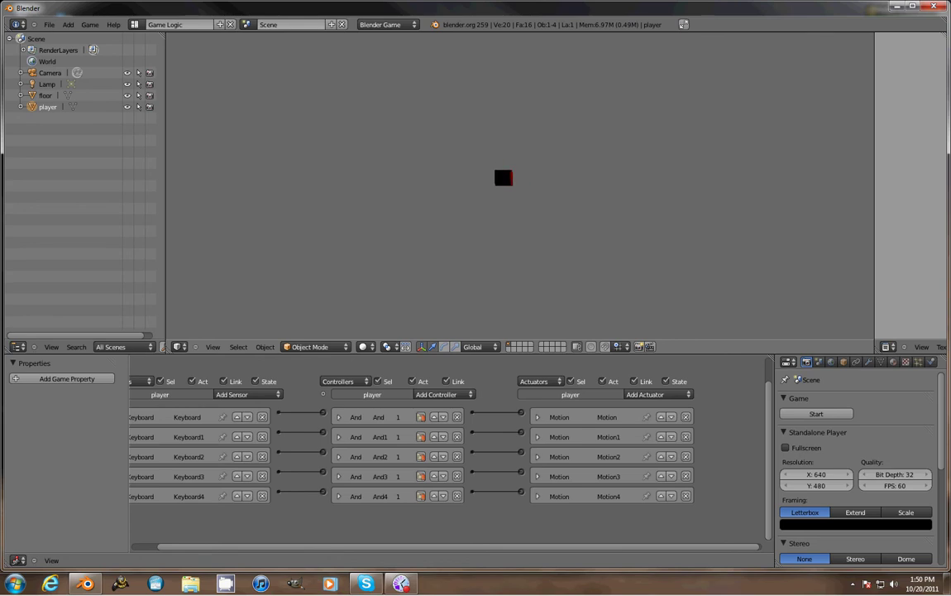
{"action": "key", "text": "Escape"}
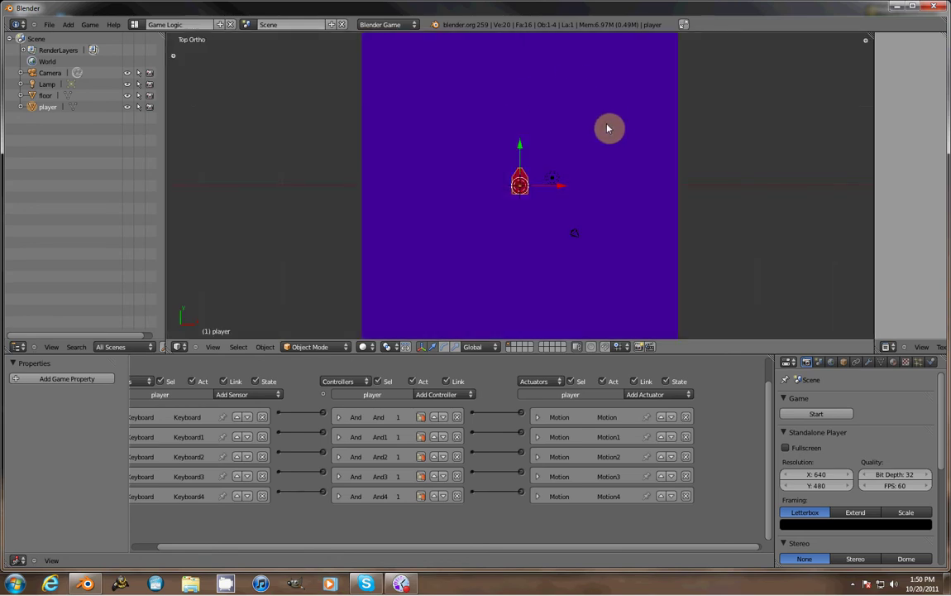
{"action": "key", "text": "p"}
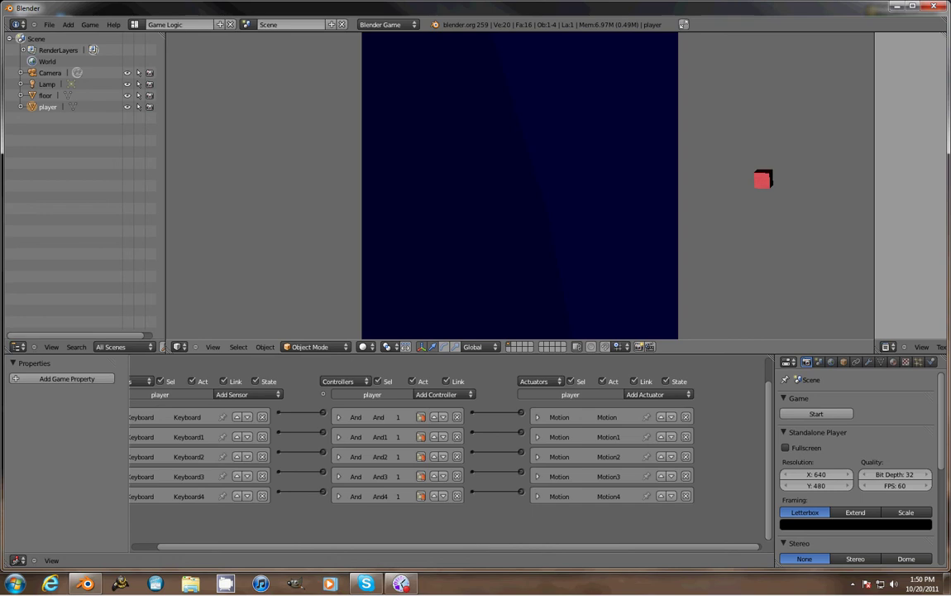
Step: Stop the running game and select the camera
{"action": "key", "text": "Escape"}
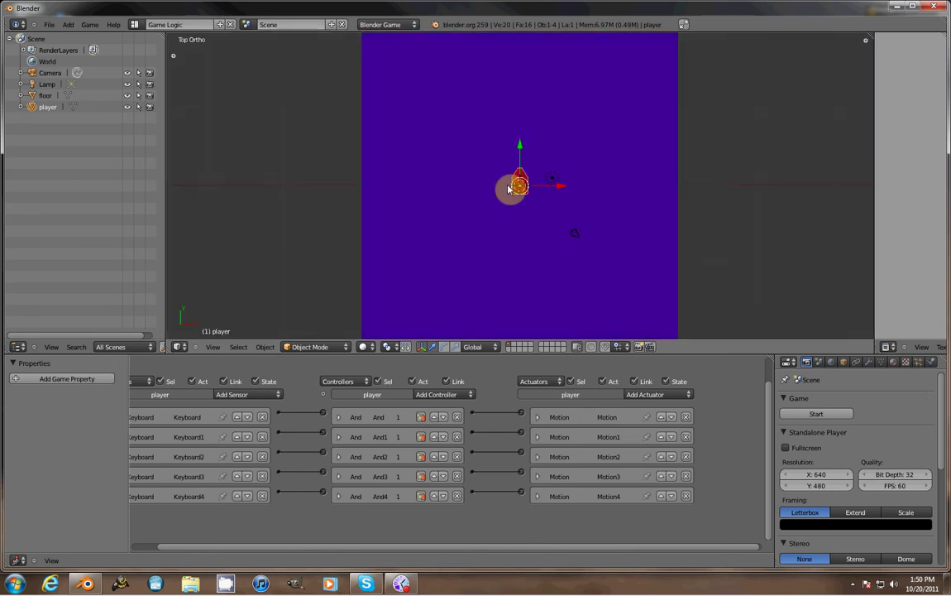
{"action": "scroll", "coordinate": [569, 240], "scroll_direction": "up", "scroll_amount": 2}
{"action": "scroll", "coordinate": [593, 274], "scroll_direction": "up", "scroll_amount": 3}
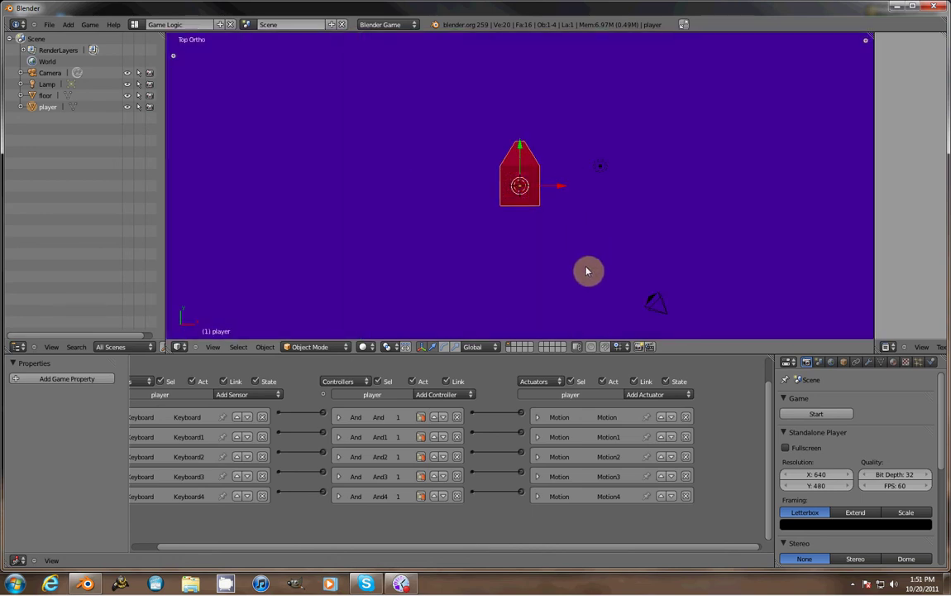
{"action": "right_click", "coordinate": [661, 311]}
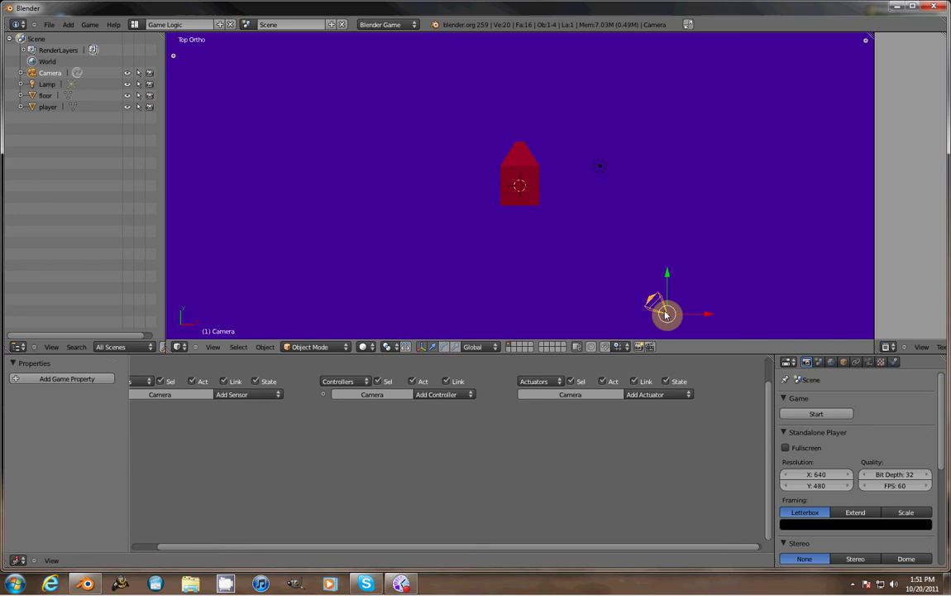
Step: Give the camera an Always sensor linked through an And controller to a Camera actuator
{"action": "left_click", "coordinate": [243, 394]}
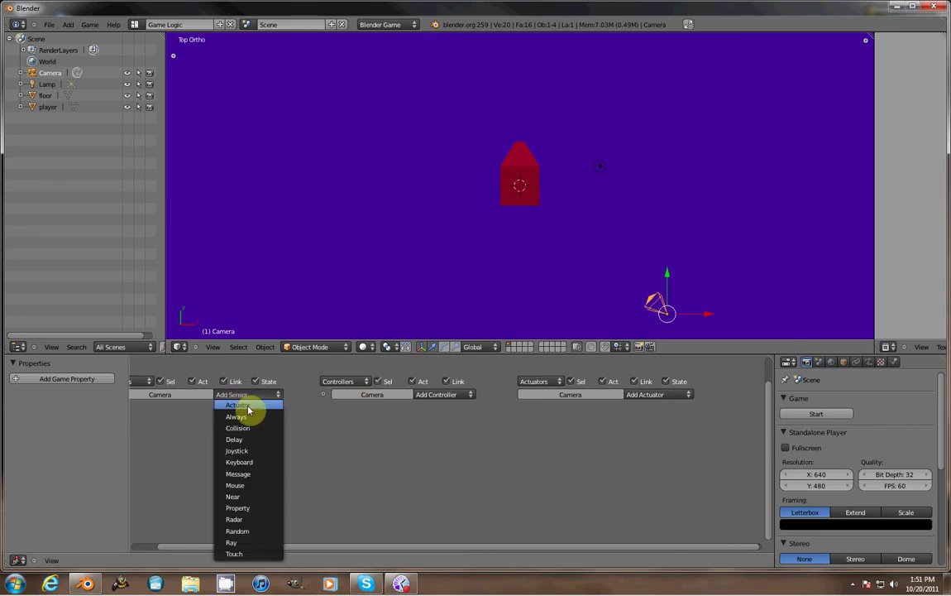
{"action": "left_click", "coordinate": [246, 417]}
{"action": "left_click", "coordinate": [431, 397]}
{"action": "left_click", "coordinate": [430, 407]}
{"action": "left_click_drag", "start_coordinate": [279, 412], "coordinate": [323, 412]}
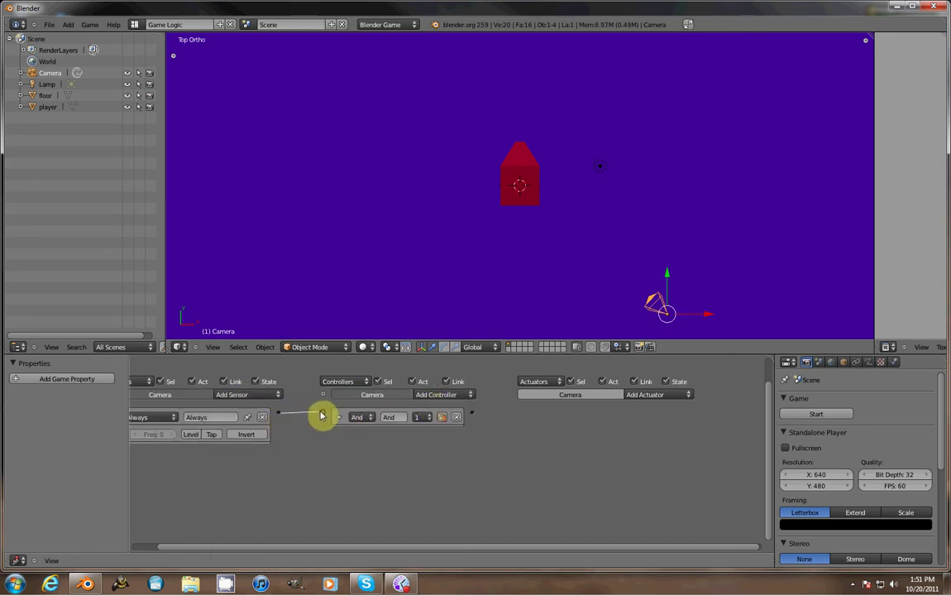
{"action": "left_click", "coordinate": [638, 394]}
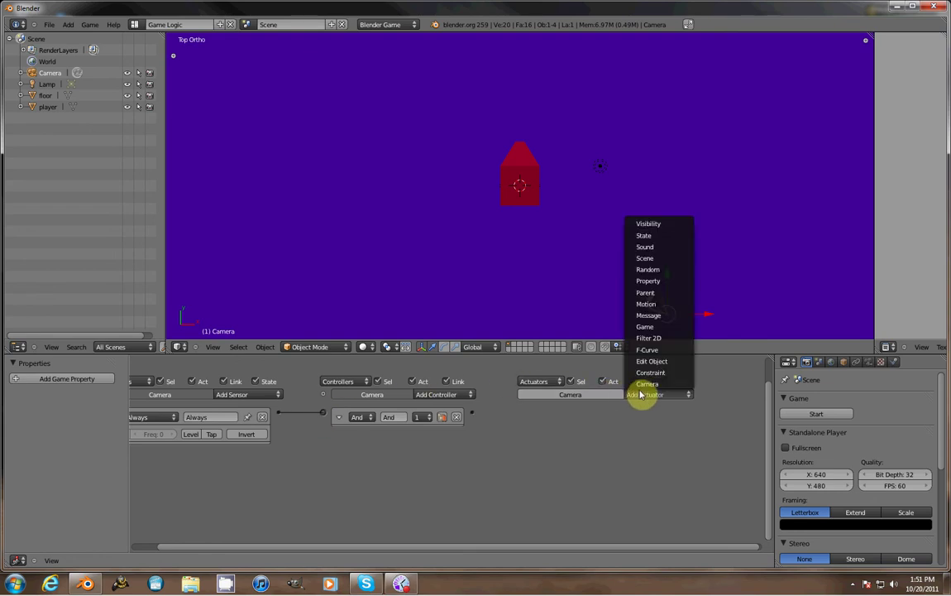
{"action": "left_click", "coordinate": [647, 383]}
{"action": "left_click_drag", "start_coordinate": [472, 412], "coordinate": [521, 413]}
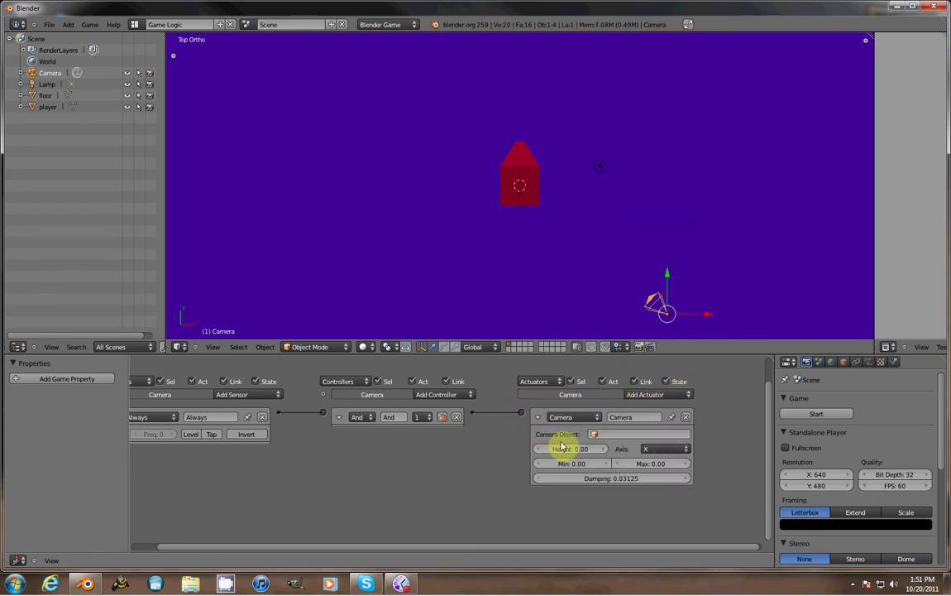
Step: Set the Camera actuator's height to 7.5, minimum distance 15 and maximum distance 20
{"action": "left_click", "coordinate": [559, 448]}
{"action": "type", "text": "7.5"}
{"action": "key", "text": "Return"}
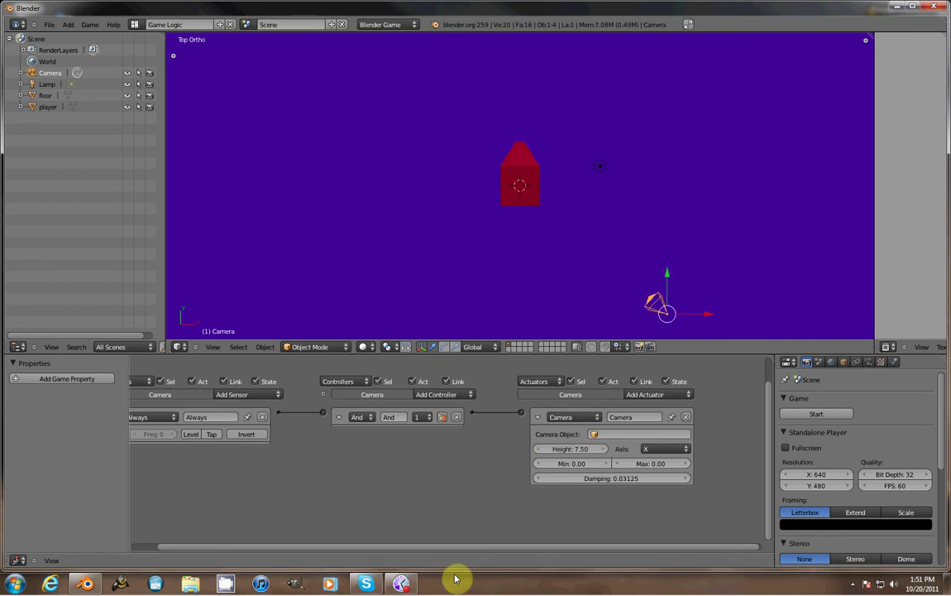
{"action": "key", "text": "KP_1"}
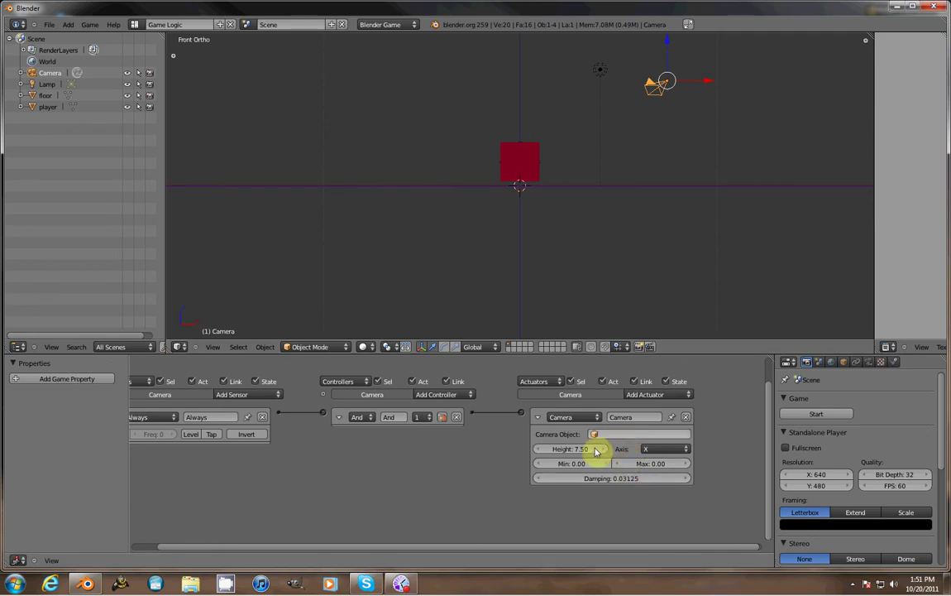
{"action": "left_click", "coordinate": [573, 463]}
{"action": "type", "text": "15"}
{"action": "key", "text": "Return"}
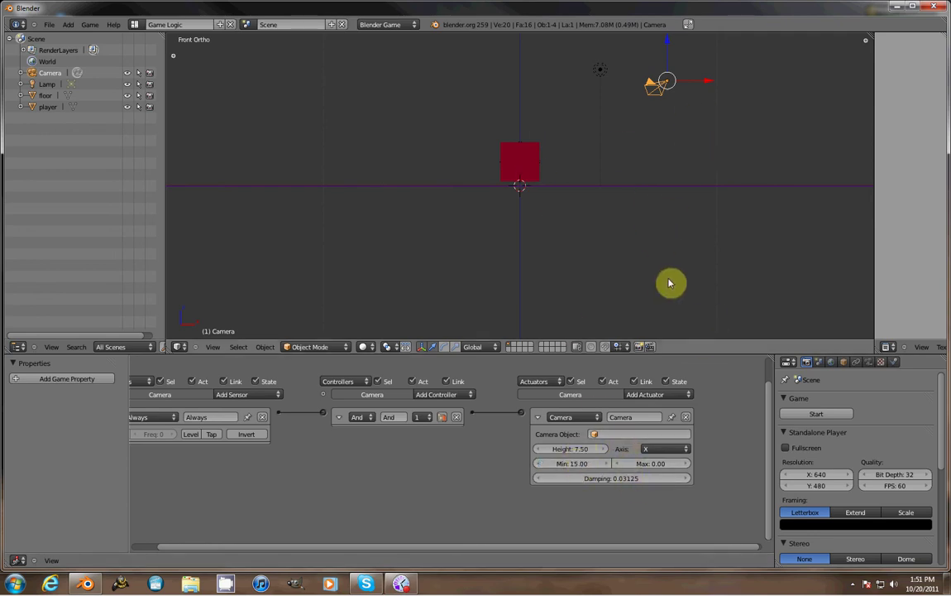
{"action": "left_click", "coordinate": [655, 466]}
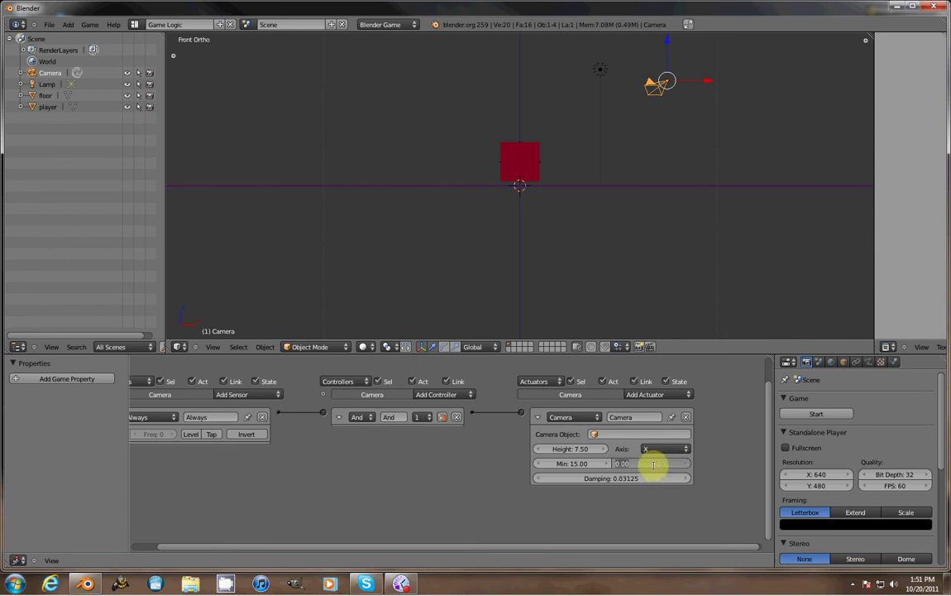
{"action": "type", "text": "20"}
{"action": "key", "text": "Return"}
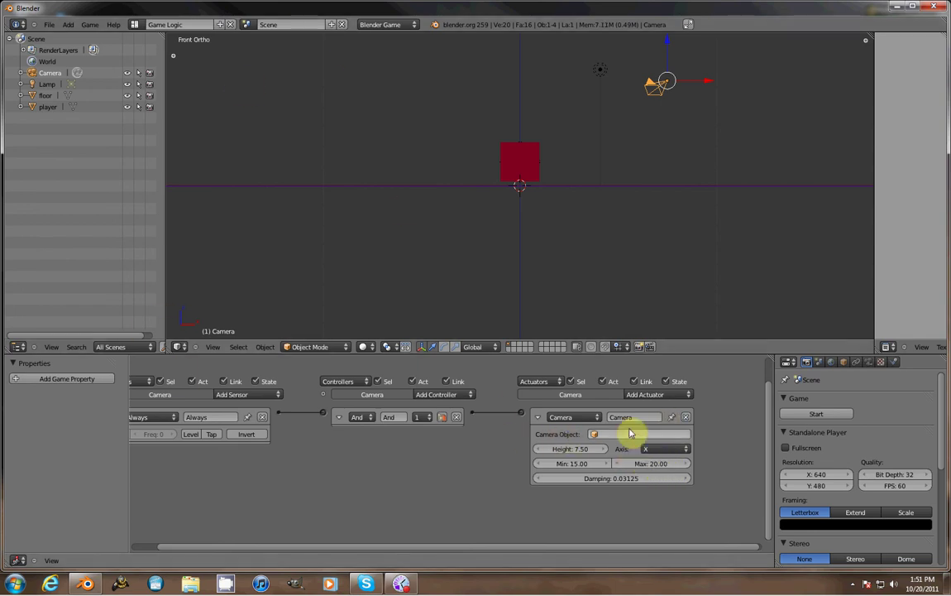
Step: Make the Camera actuator follow the player object and look through the scene camera
{"action": "scroll", "coordinate": [625, 266], "scroll_direction": "down", "scroll_amount": 2}
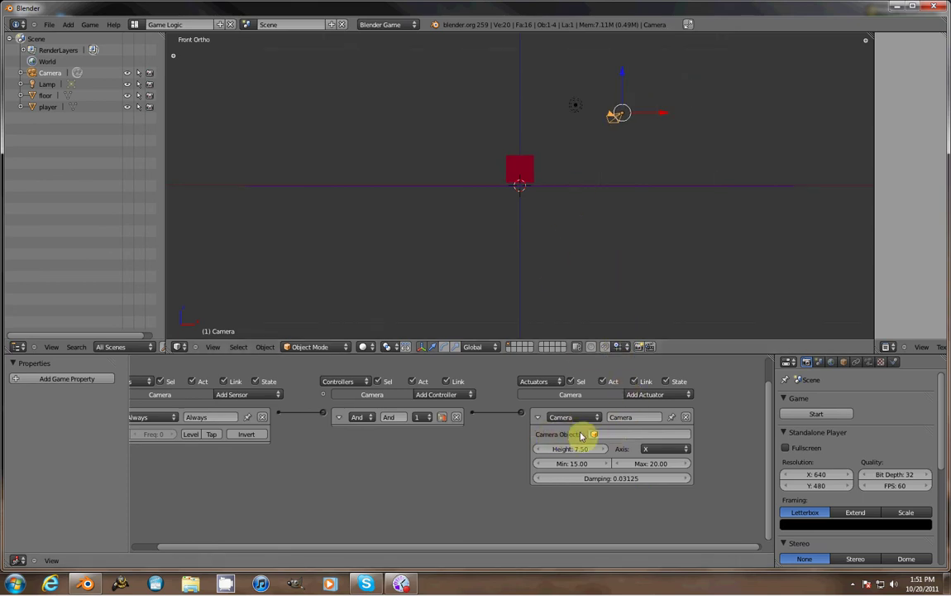
{"action": "left_click", "coordinate": [613, 434]}
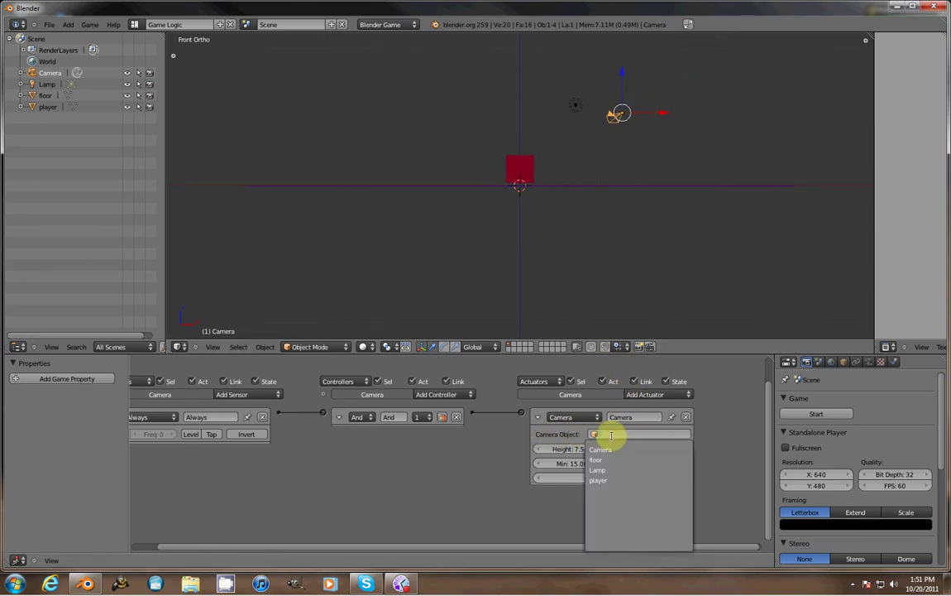
{"action": "left_click", "coordinate": [605, 481]}
{"action": "key", "text": "KP_0"}
{"action": "scroll", "coordinate": [577, 206], "scroll_direction": "down", "scroll_amount": 2}
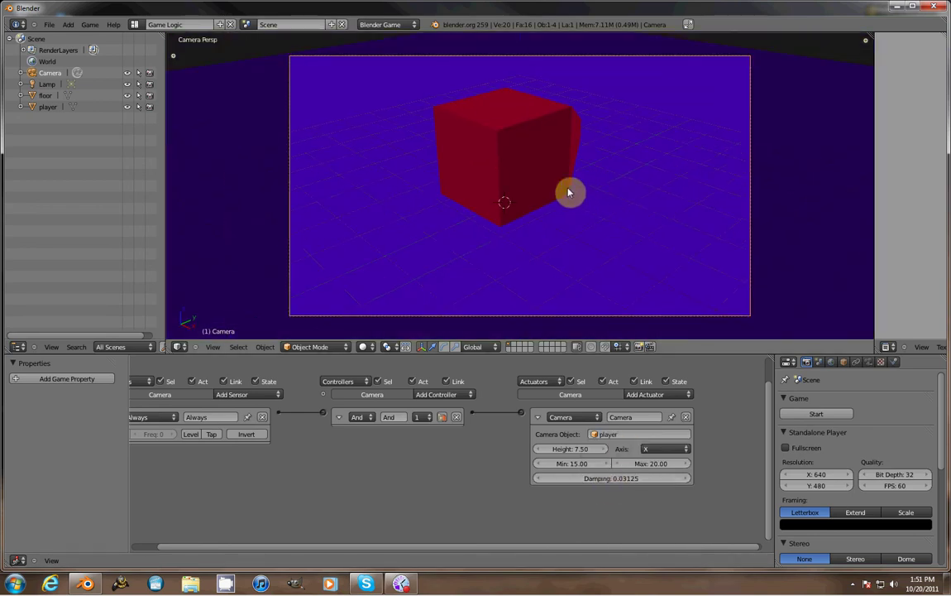
Step: Test-run the game to watch the camera trail the player, then switch to Top Ortho view
{"action": "key", "text": "p"}
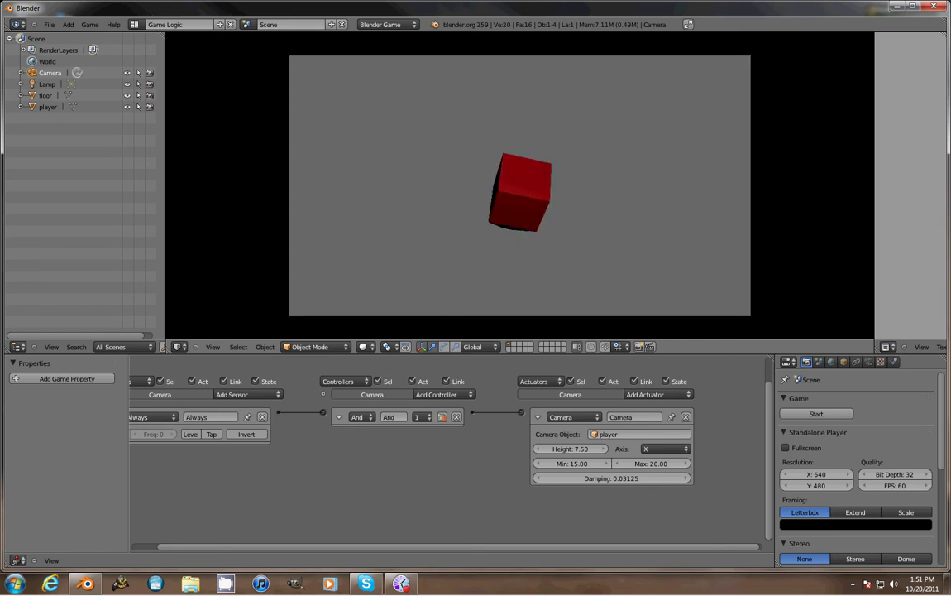
{"action": "key", "text": "Escape"}
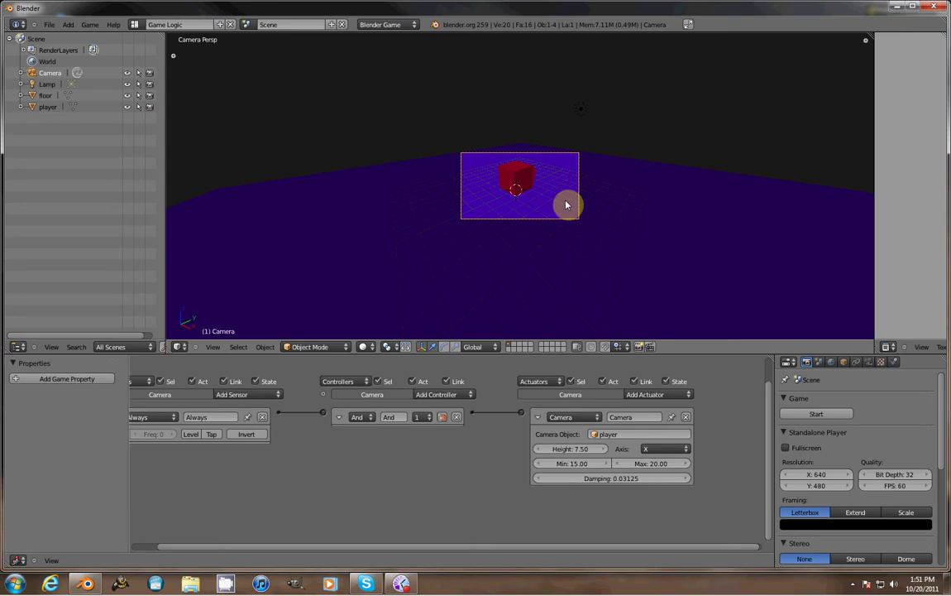
{"action": "key", "text": "KP_7"}
{"action": "key", "text": "KP_5"}
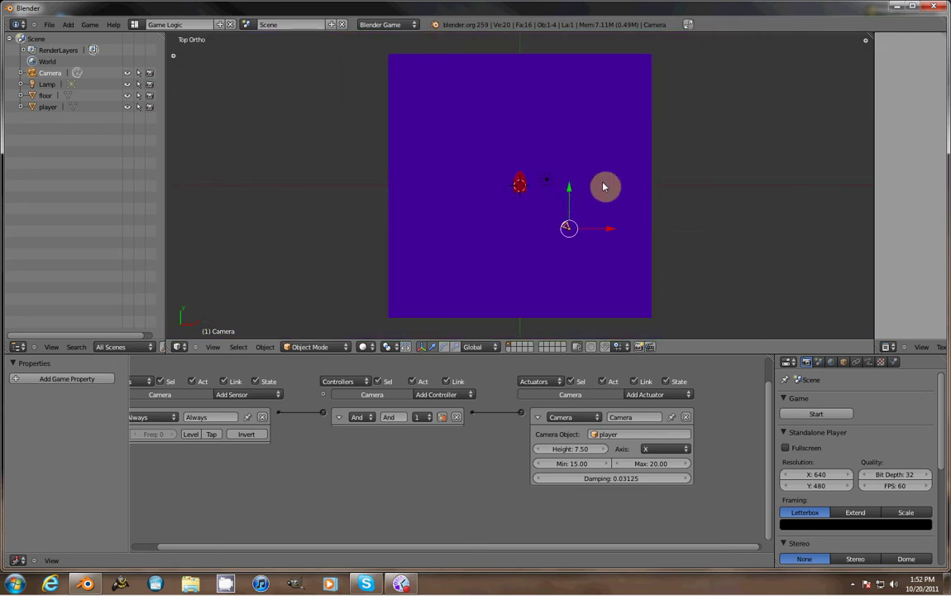
Step: Scale the floor plane by 2 along X to double its width
{"action": "scroll", "coordinate": [579, 187], "scroll_direction": "up", "scroll_amount": 1}
{"action": "right_click", "coordinate": [539, 223]}
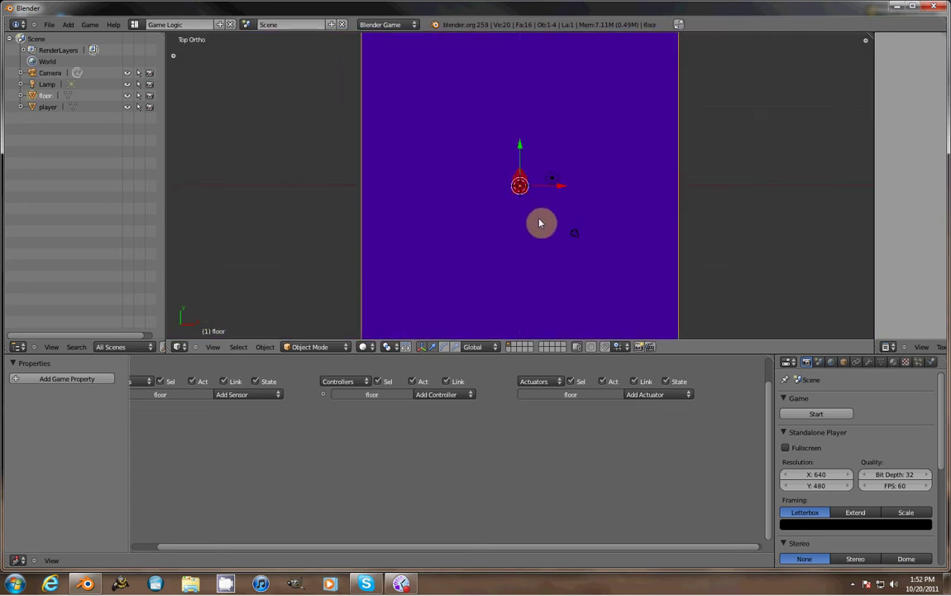
{"action": "type", "text": "sx2"}
{"action": "key", "text": "Return"}
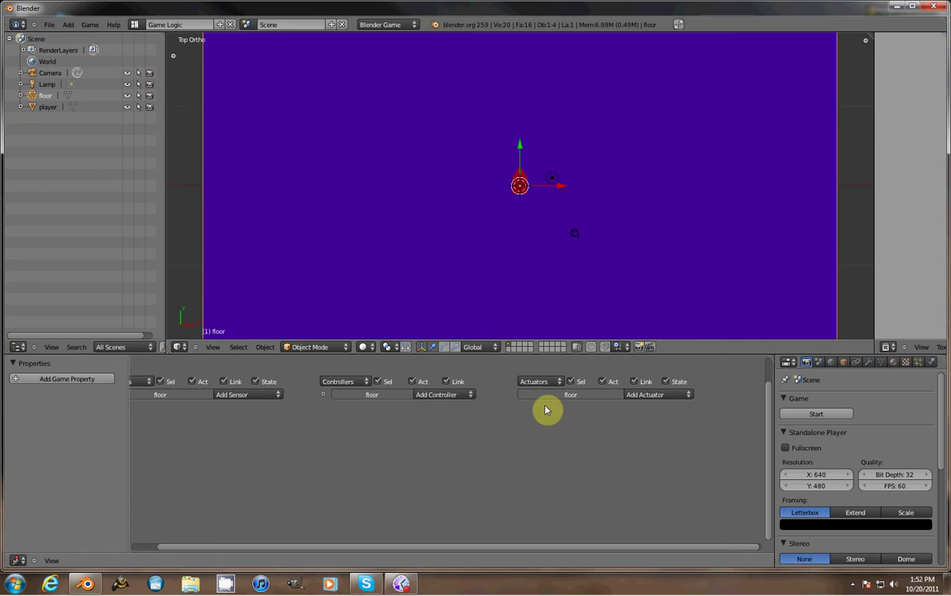
Step: Add a new cube and move it along X to the left of the player
{"action": "scroll", "coordinate": [537, 319], "scroll_direction": "down", "scroll_amount": 2}
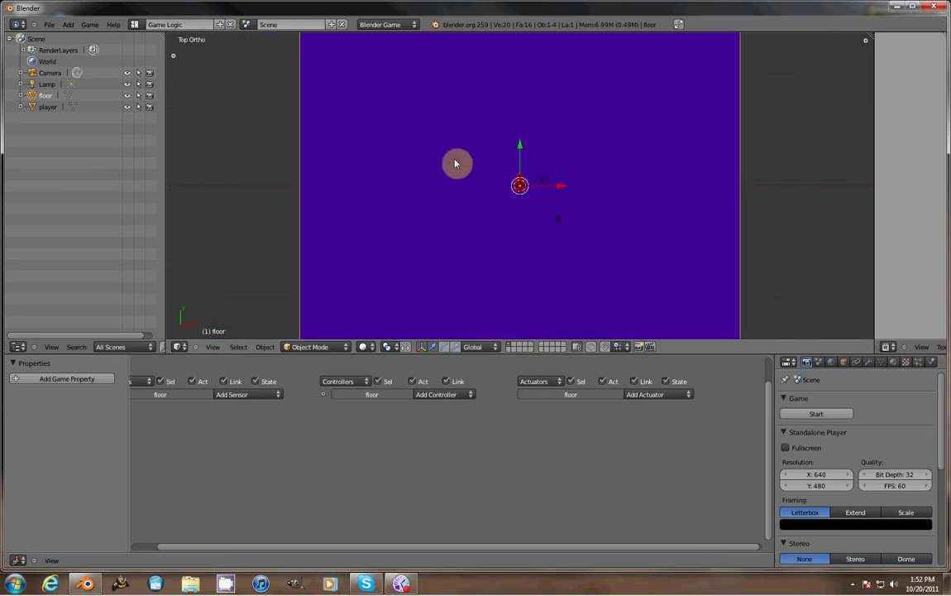
{"action": "key", "text": "shift+a"}
{"action": "mouse_move", "coordinate": [509, 176]}
{"action": "left_click", "coordinate": [545, 186]}
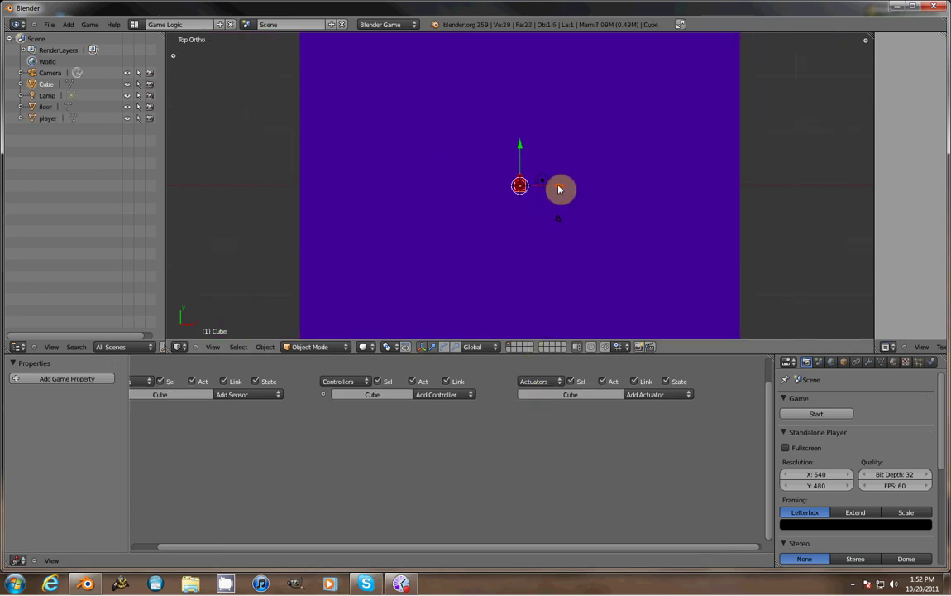
{"action": "key", "text": "g"}
{"action": "key", "text": "x"}
{"action": "left_click", "coordinate": [494, 188]}
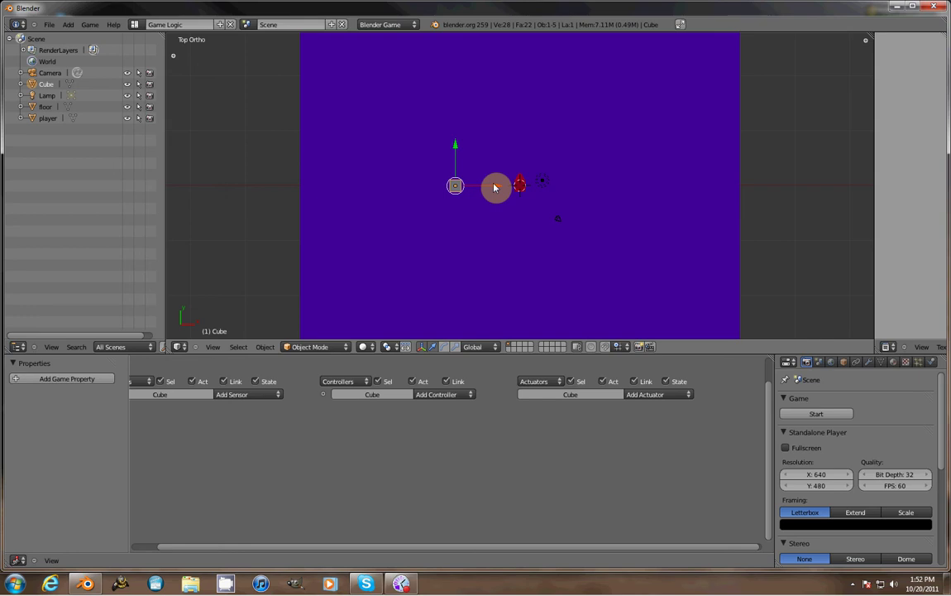
Step: Stretch the cube along Y into a long, thin wall bar
{"action": "key", "text": "s"}
{"action": "key", "text": "y"}
{"action": "left_click", "coordinate": [641, 204]}
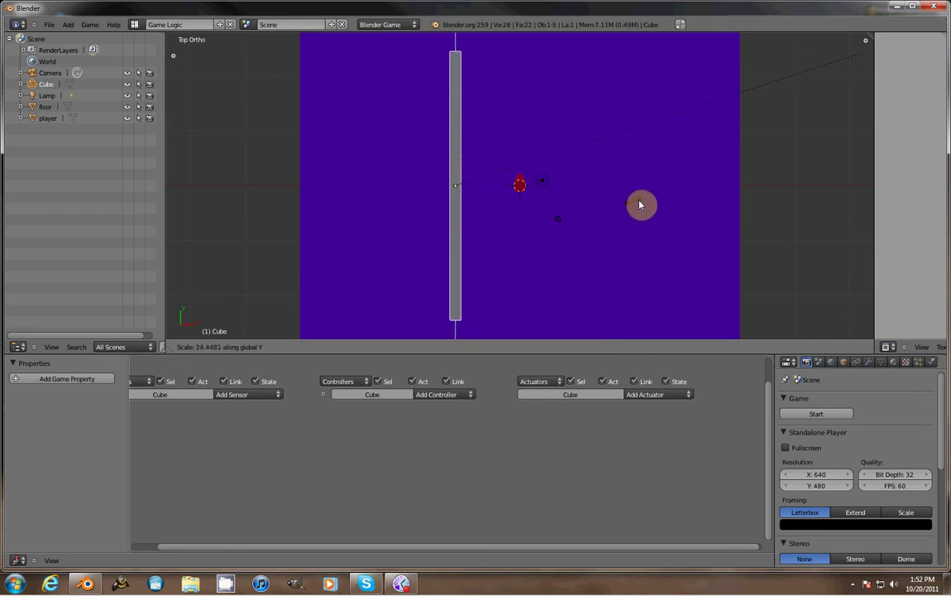
{"action": "scroll", "coordinate": [637, 205], "scroll_direction": "down", "scroll_amount": 2}
{"action": "scroll", "coordinate": [637, 205], "scroll_direction": "down", "scroll_amount": 1}
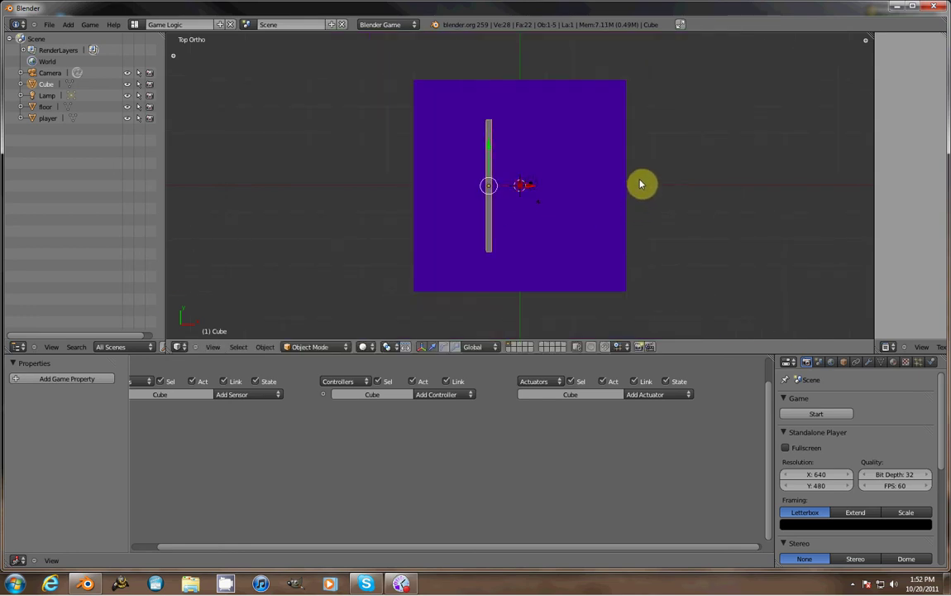
{"action": "key", "text": "s"}
{"action": "key", "text": "y"}
{"action": "left_click", "coordinate": [701, 172]}
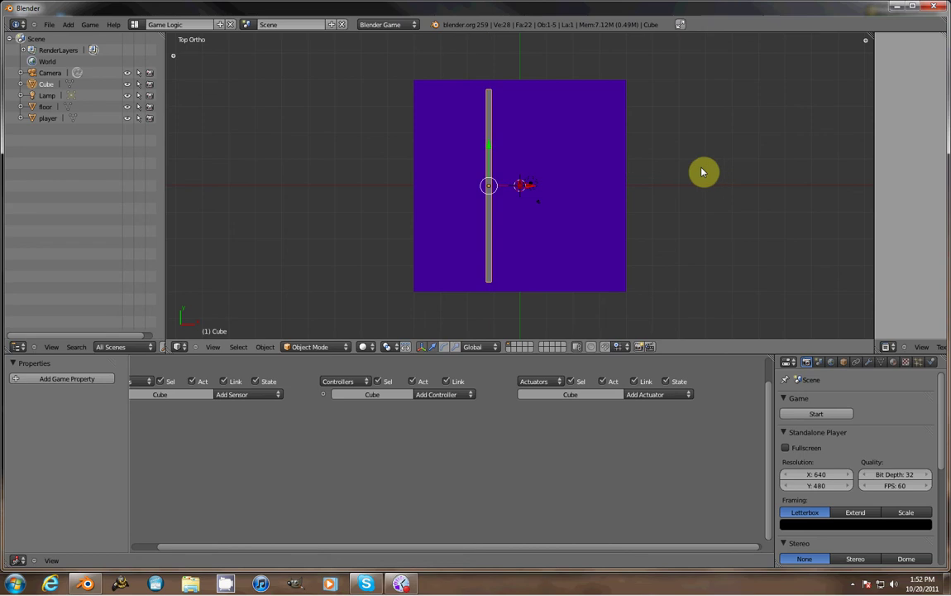
Step: In wireframe Edit Mode, extrude the bar's bottom end face downward
{"action": "key", "text": "Tab"}
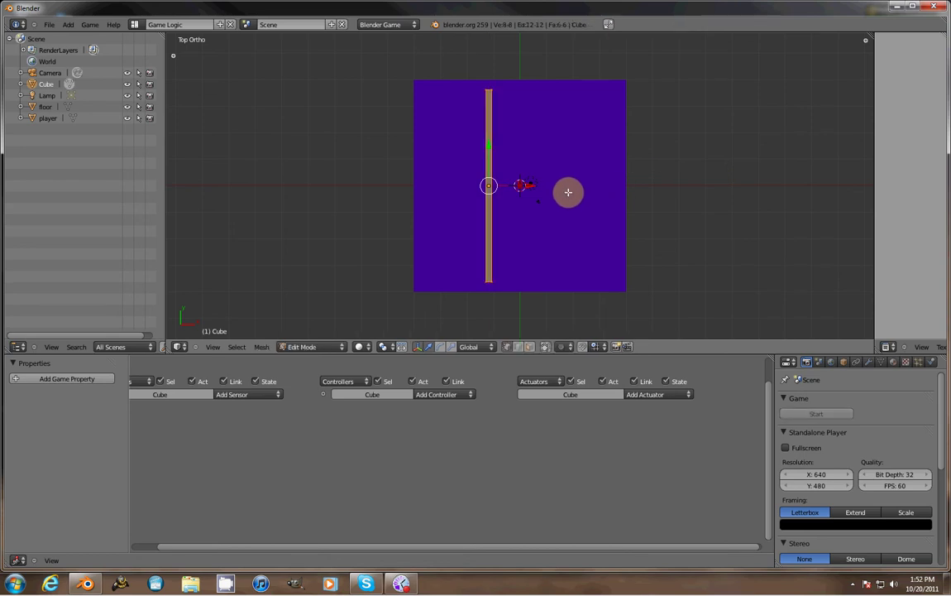
{"action": "key", "text": "a"}
{"action": "key", "text": "z"}
{"action": "right_click", "coordinate": [492, 284]}
{"action": "key", "text": "e"}
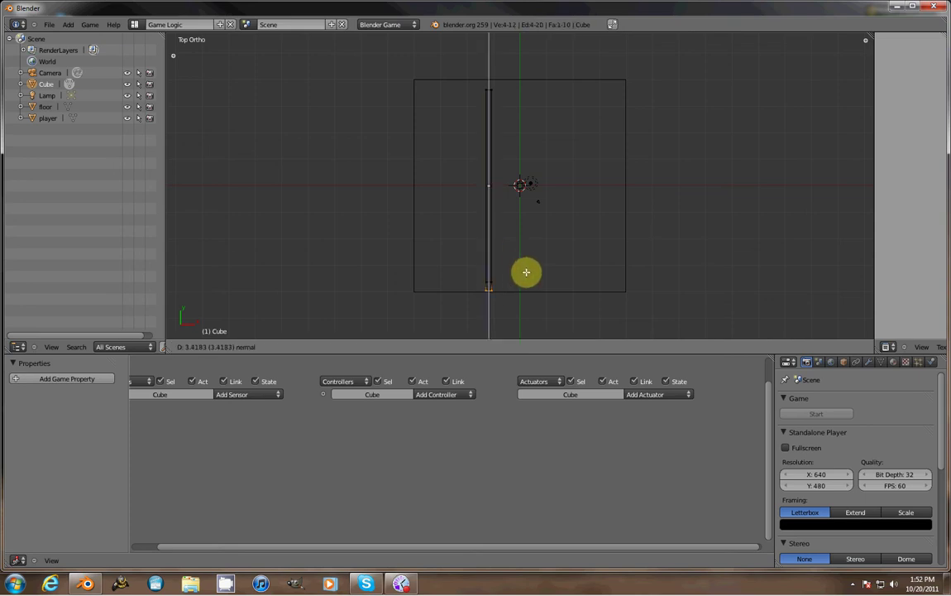
{"action": "left_click", "coordinate": [525, 272]}
Step: Extrude the bottom face rightward into a strip along the floor's bottom edge
{"action": "key", "text": "a"}
{"action": "scroll", "coordinate": [511, 272], "scroll_direction": "up", "scroll_amount": 3}
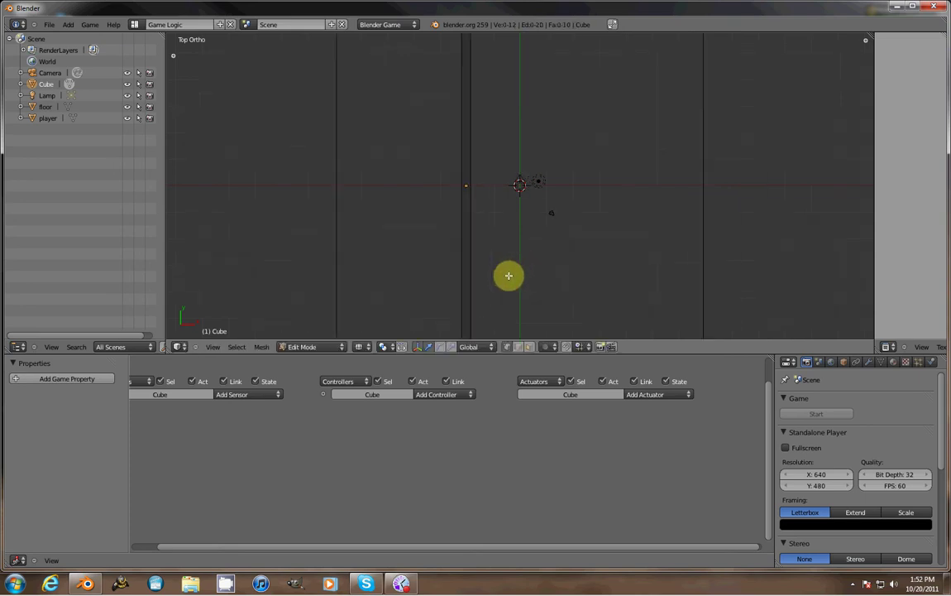
{"action": "scroll", "coordinate": [496, 288], "scroll_direction": "down", "scroll_amount": 2}
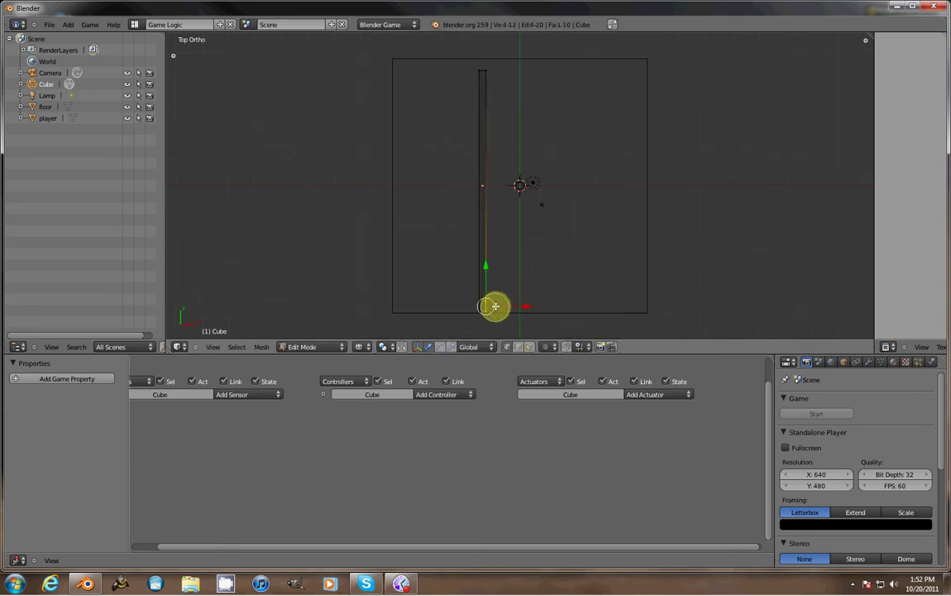
{"action": "key", "text": "e"}
{"action": "left_click", "coordinate": [671, 298]}
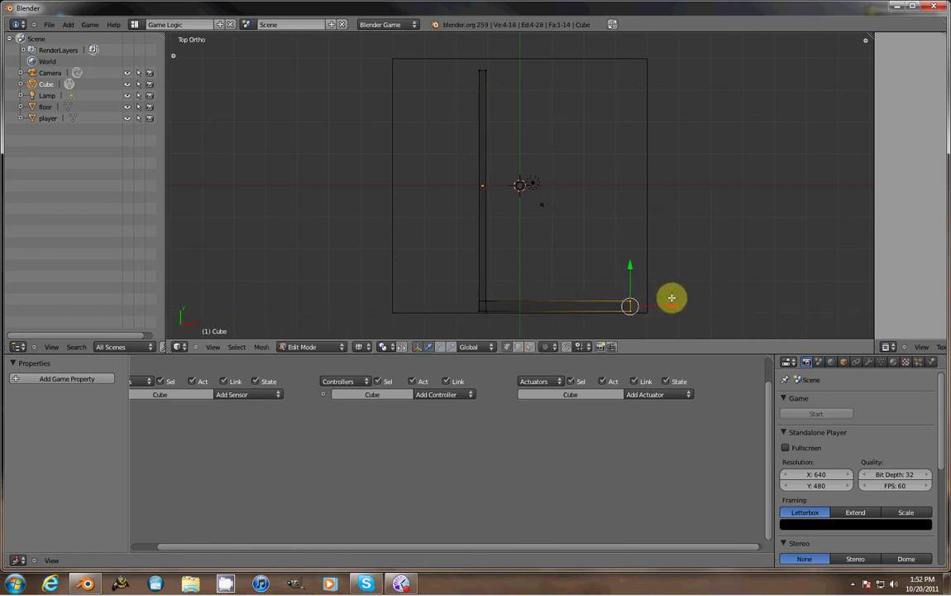
{"action": "key", "text": "e"}
{"action": "left_click", "coordinate": [683, 295]}
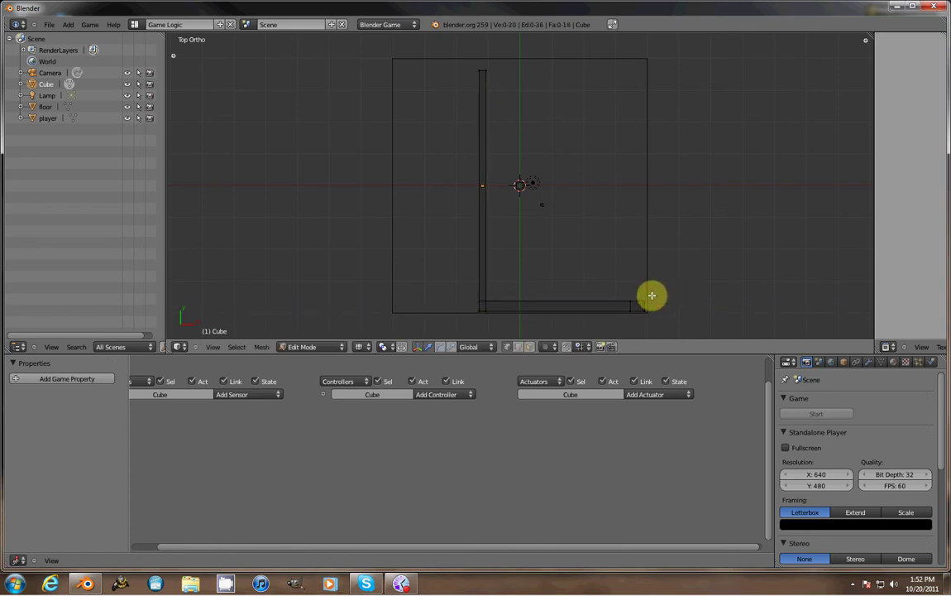
Step: Extrude the bottom-right face upward to form the right wall
{"action": "right_click", "coordinate": [653, 289]}
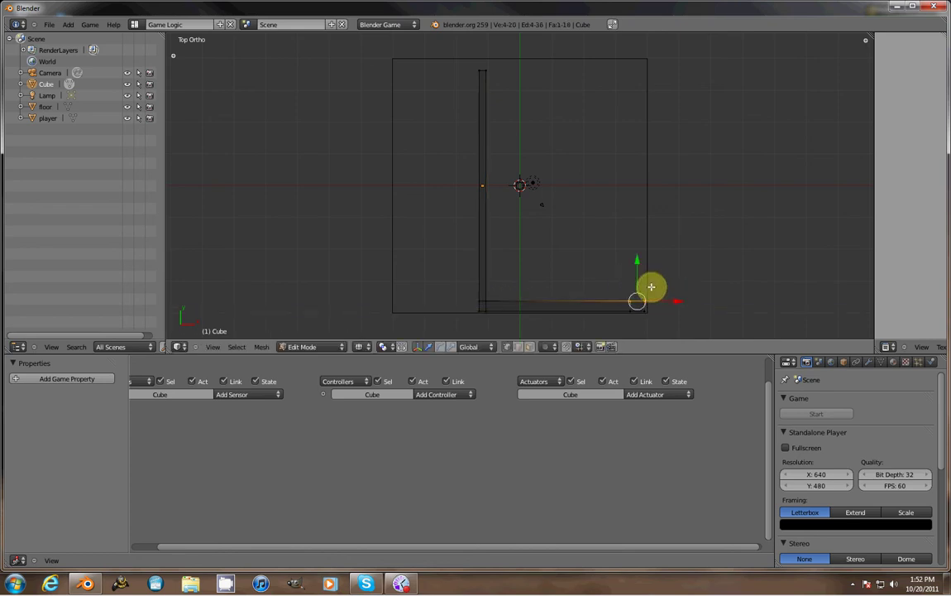
{"action": "key", "text": "e"}
{"action": "left_click", "coordinate": [641, 74]}
{"action": "key", "text": "e"}
{"action": "left_click", "coordinate": [646, 52]}
Step: Extrude the top block's side face leftward to form the top wall
{"action": "right_click", "coordinate": [620, 63]}
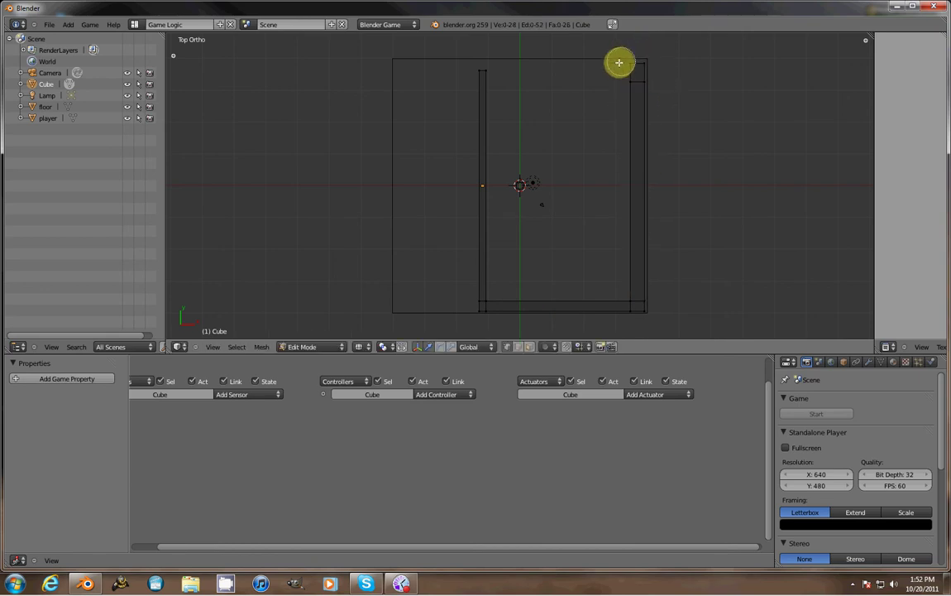
{"action": "key", "text": "e"}
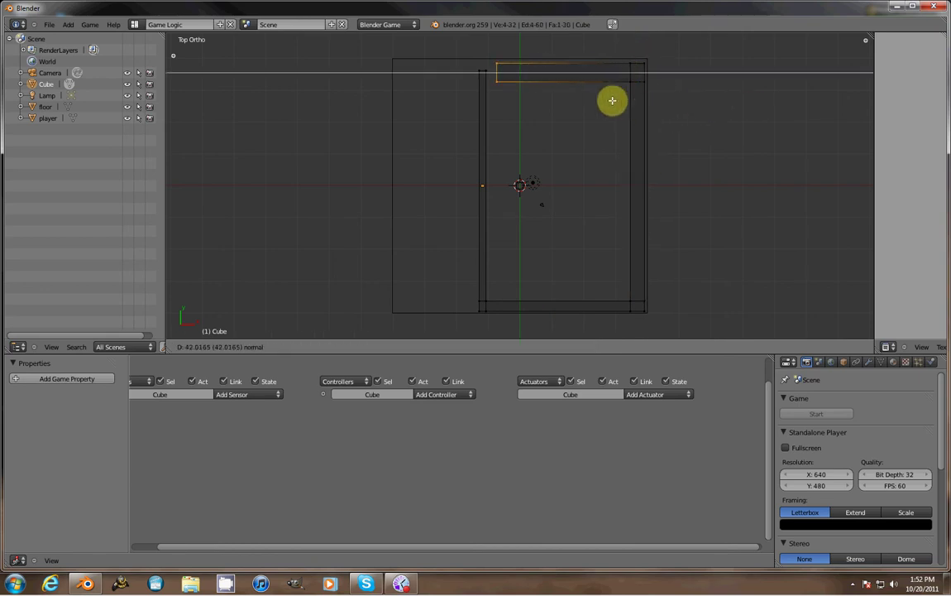
{"action": "left_click", "coordinate": [604, 101]}
{"action": "key", "text": "e"}
{"action": "left_click", "coordinate": [586, 102]}
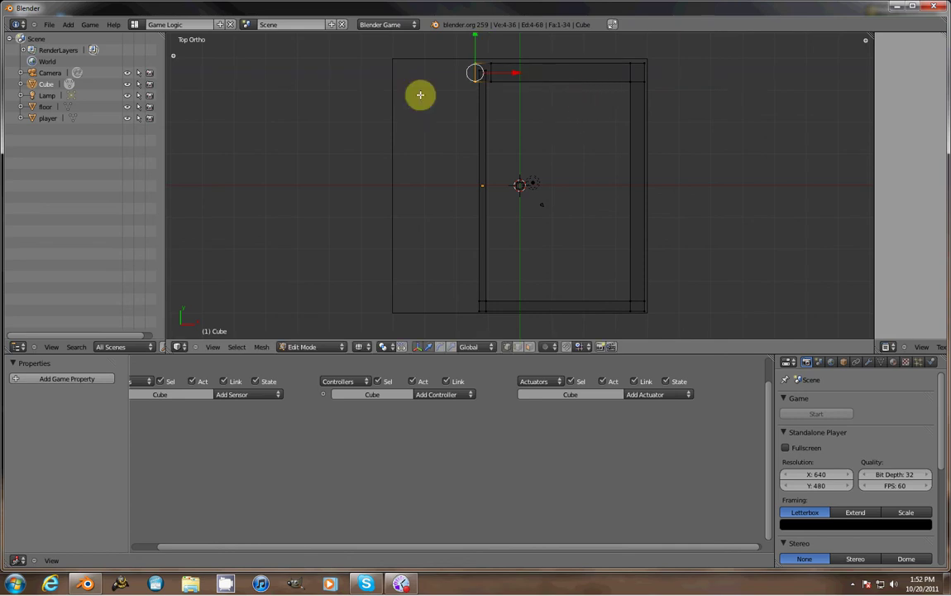
{"action": "scroll", "coordinate": [450, 89], "scroll_direction": "up", "scroll_amount": 2}
Step: Move the left face strip along Y and scale it up to taper the left wall
{"action": "key", "text": "a"}
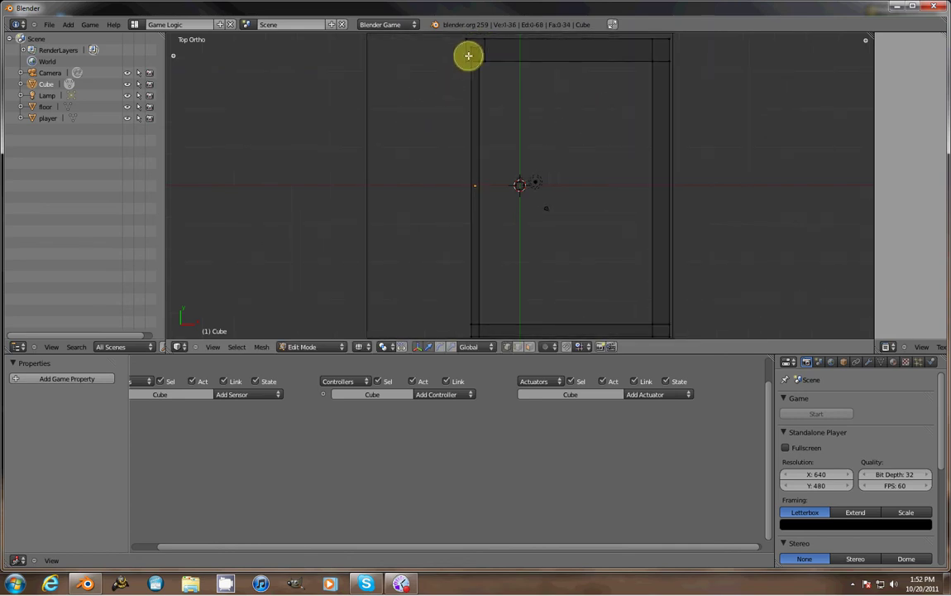
{"action": "right_click", "coordinate": [474, 47]}
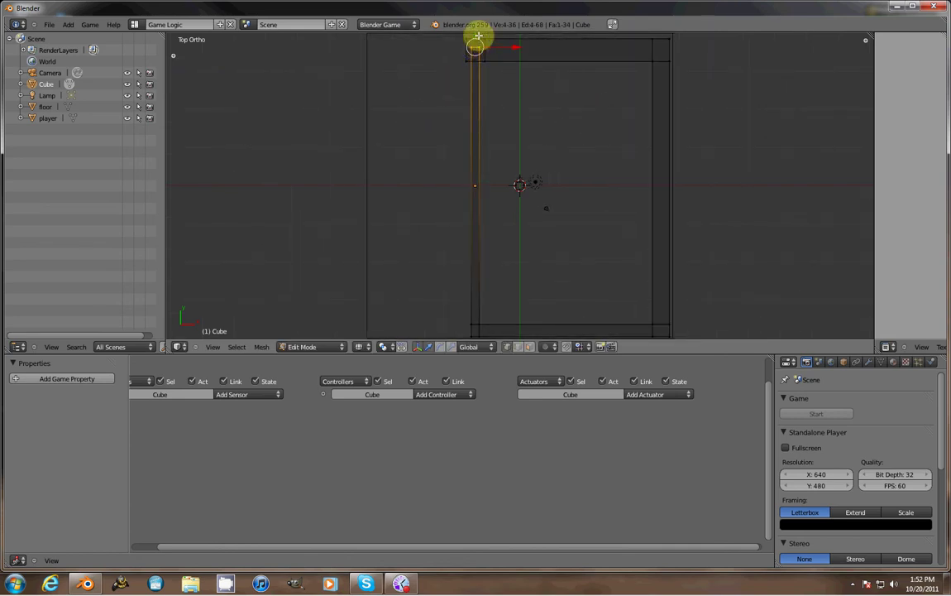
{"action": "key", "text": "g"}
{"action": "key", "text": "y"}
{"action": "left_click", "coordinate": [470, 113]}
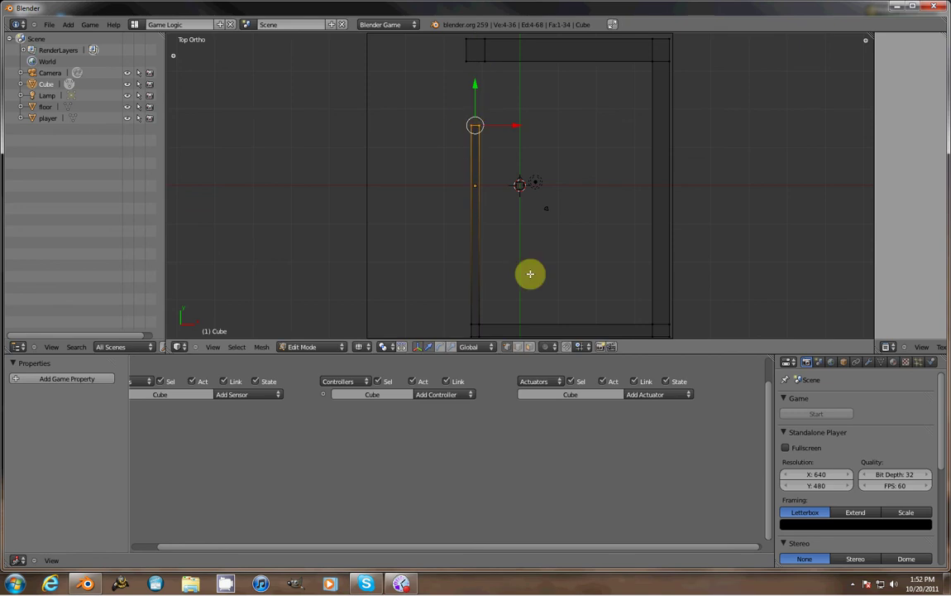
{"action": "key", "text": "s"}
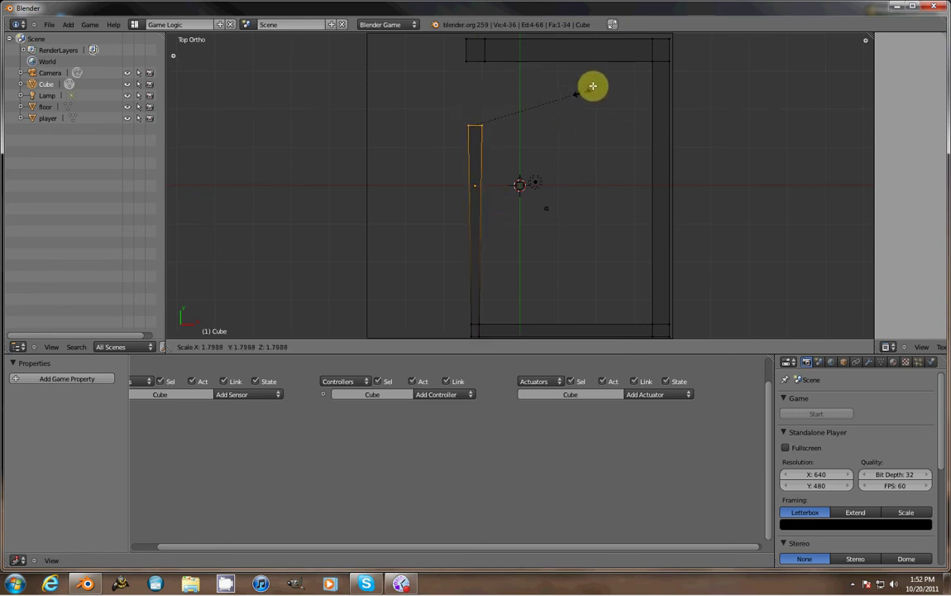
{"action": "left_click", "coordinate": [652, 75]}
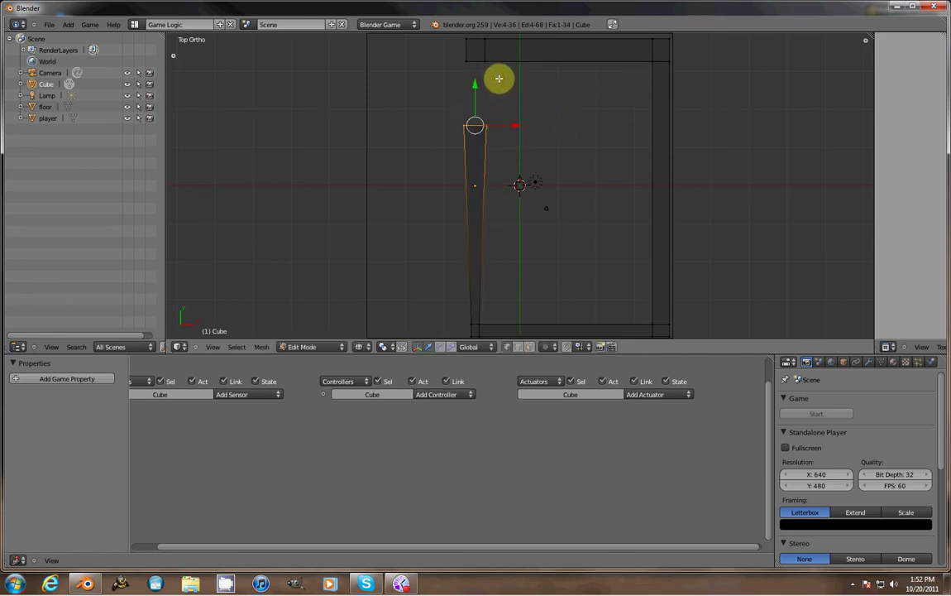
Step: Extrude the left wall's top face, then return to Object Mode
{"action": "right_click", "coordinate": [511, 173]}
{"action": "right_click", "coordinate": [475, 60]}
{"action": "key", "text": "e"}
{"action": "left_click", "coordinate": [493, 66]}
{"action": "scroll", "coordinate": [490, 96], "scroll_direction": "up", "scroll_amount": 2}
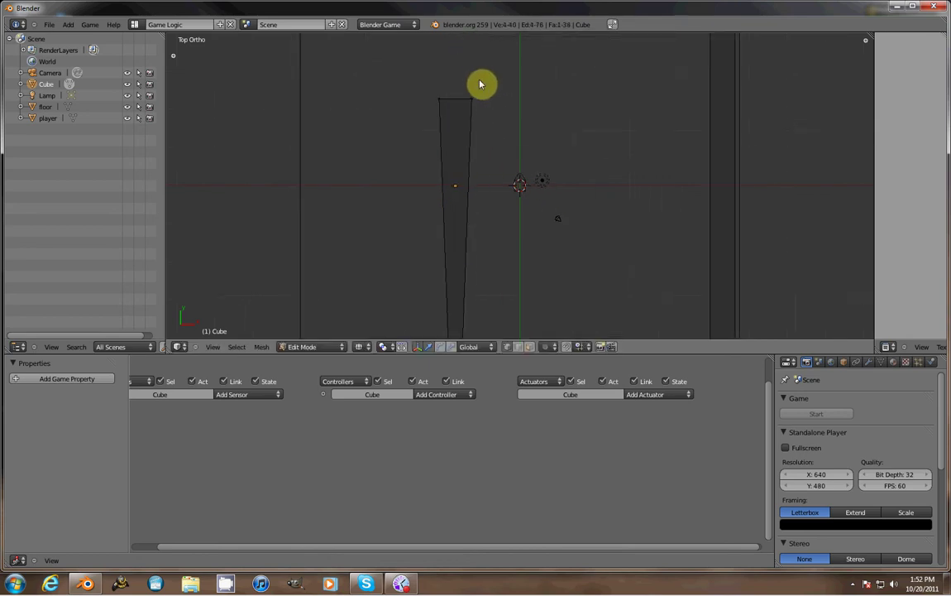
{"action": "key", "text": "Tab"}
{"action": "scroll", "coordinate": [496, 93], "scroll_direction": "down", "scroll_amount": 3}
Step: Scale the walls taller along Z and raise them above the floor
{"action": "key", "text": "p"}
{"action": "key", "text": "Escape"}
{"action": "key", "text": "KP_1"}
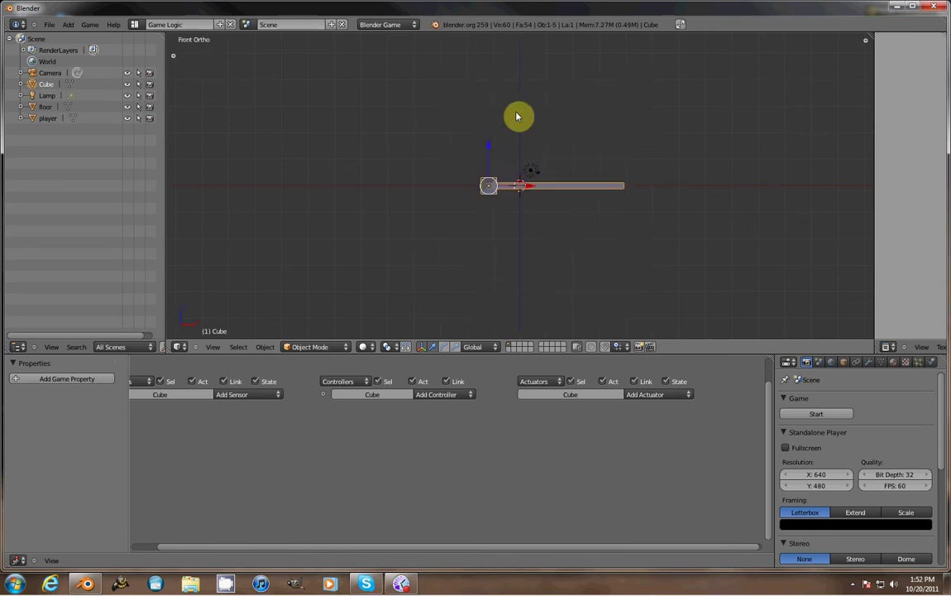
{"action": "scroll", "coordinate": [517, 117], "scroll_direction": "up", "scroll_amount": 6}
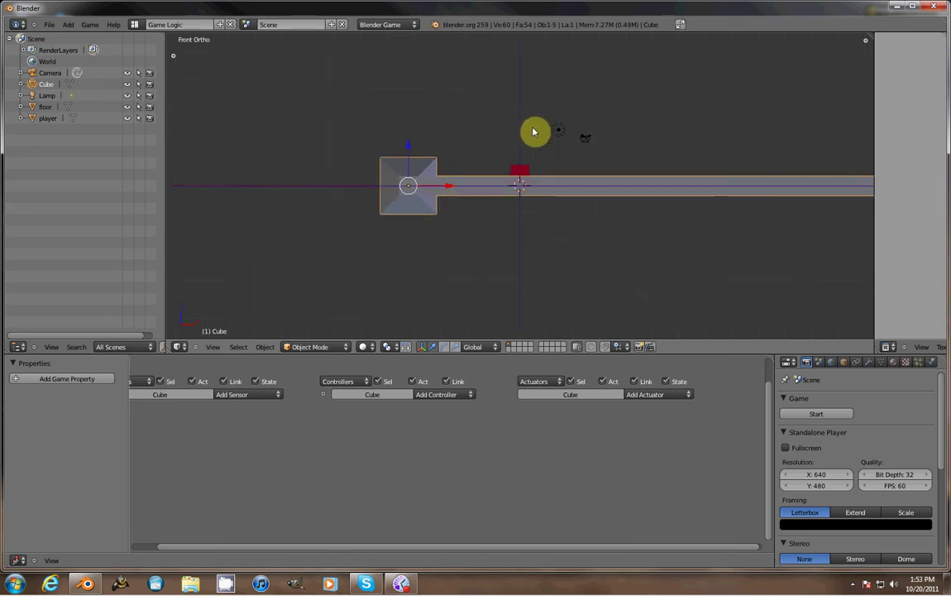
{"action": "key", "text": "s"}
{"action": "key", "text": "z"}
{"action": "left_click", "coordinate": [365, 68]}
{"action": "left_click_drag", "start_coordinate": [407, 150], "coordinate": [416, 110]}
{"action": "mouse_move", "coordinate": [442, 126]}
{"action": "middle_mouse_down"}
{"action": "mouse_move", "coordinate": [543, 188]}
{"action": "mouse_move", "coordinate": [671, 146]}
{"action": "mouse_move", "coordinate": [624, 176]}
{"action": "mouse_move", "coordinate": [442, 140]}
{"action": "middle_mouse_up"}
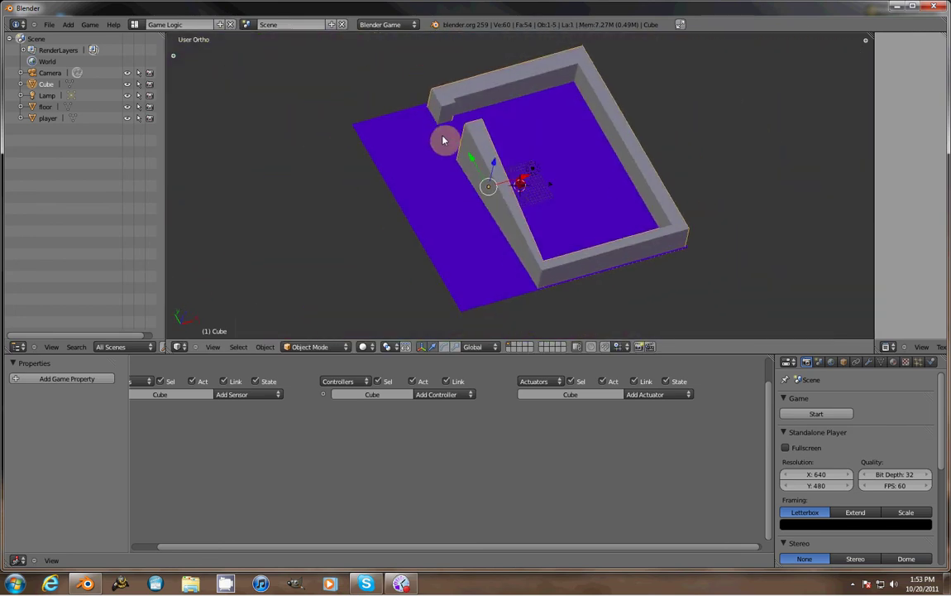
Step: Give the walls a new green material (R 0, G 0.8, B 0.317)
{"action": "left_click", "coordinate": [893, 361]}
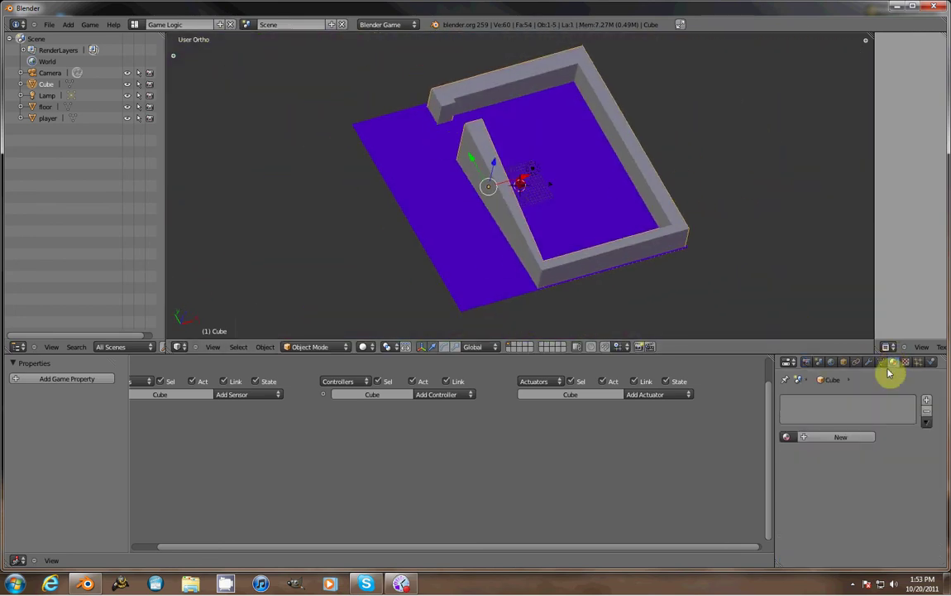
{"action": "left_click", "coordinate": [836, 437]}
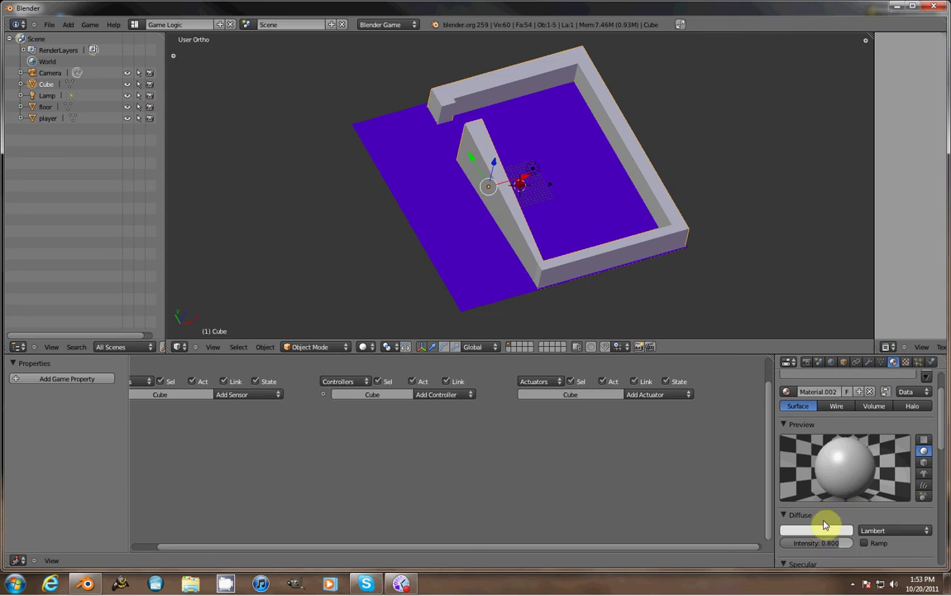
{"action": "left_click", "coordinate": [824, 524]}
{"action": "left_click", "coordinate": [765, 388]}
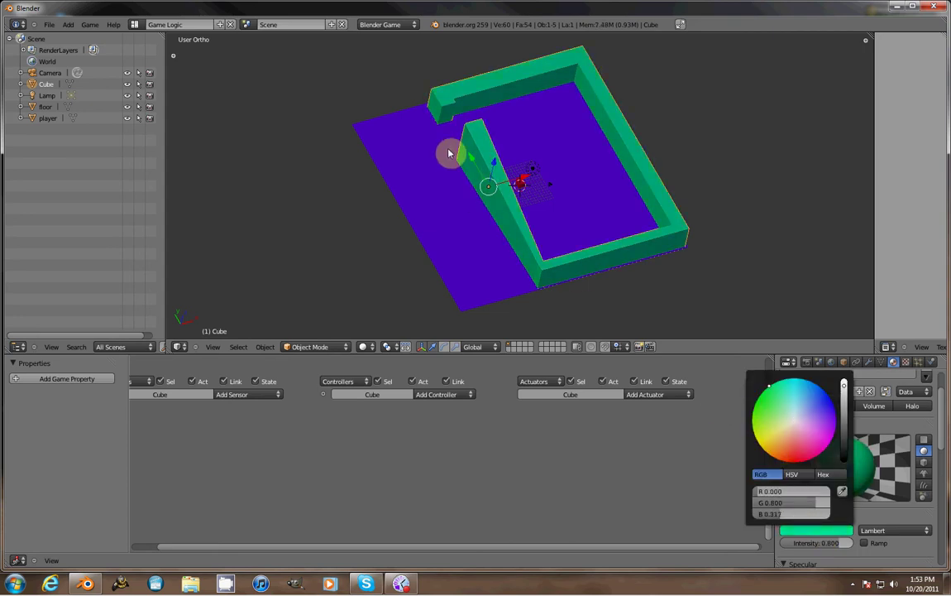
{"action": "key", "text": "KP_7"}
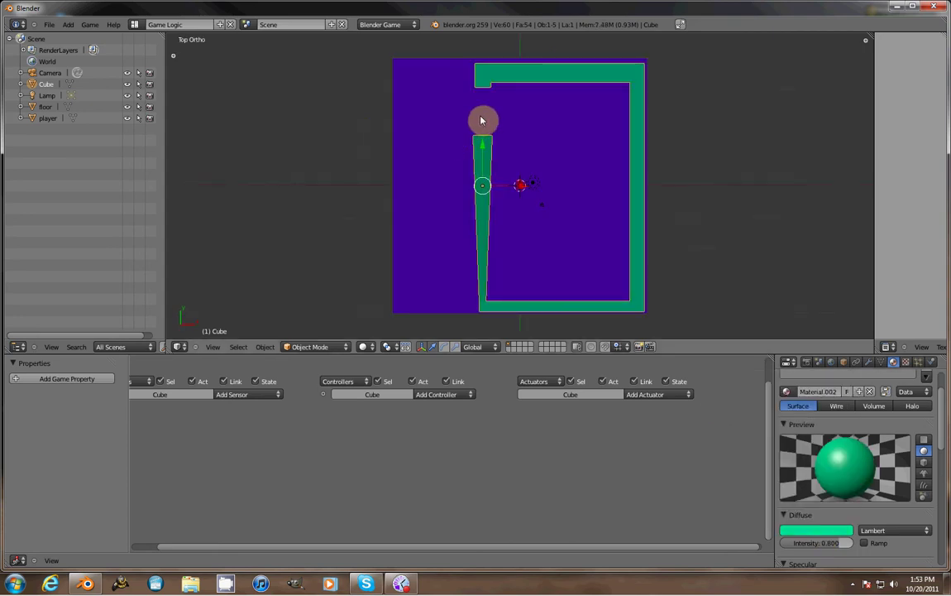
Step: Add a new cube, stretch it along Y, and move it into the wall gap
{"action": "key", "text": "shift+a"}
{"action": "mouse_move", "coordinate": [483, 116]}
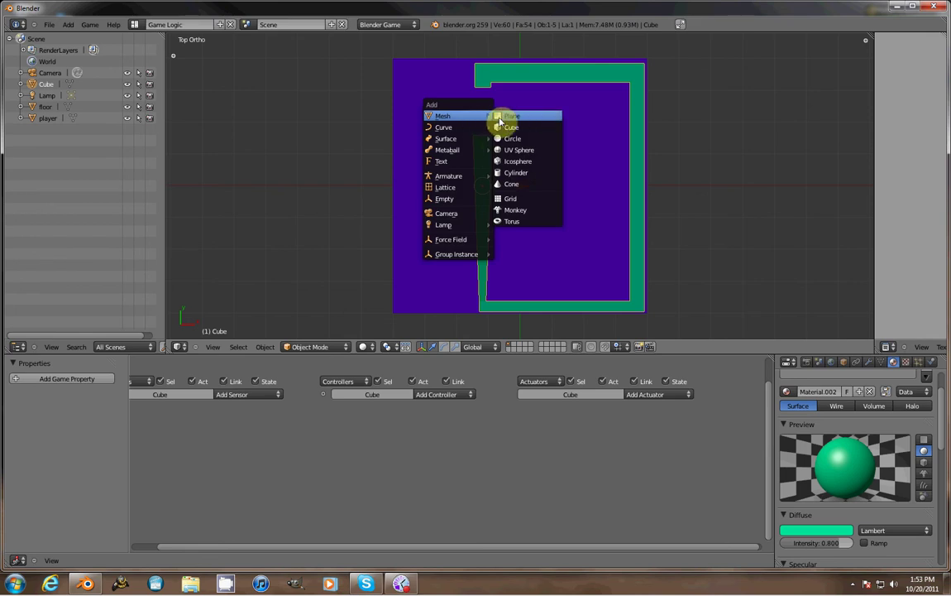
{"action": "left_click", "coordinate": [510, 128]}
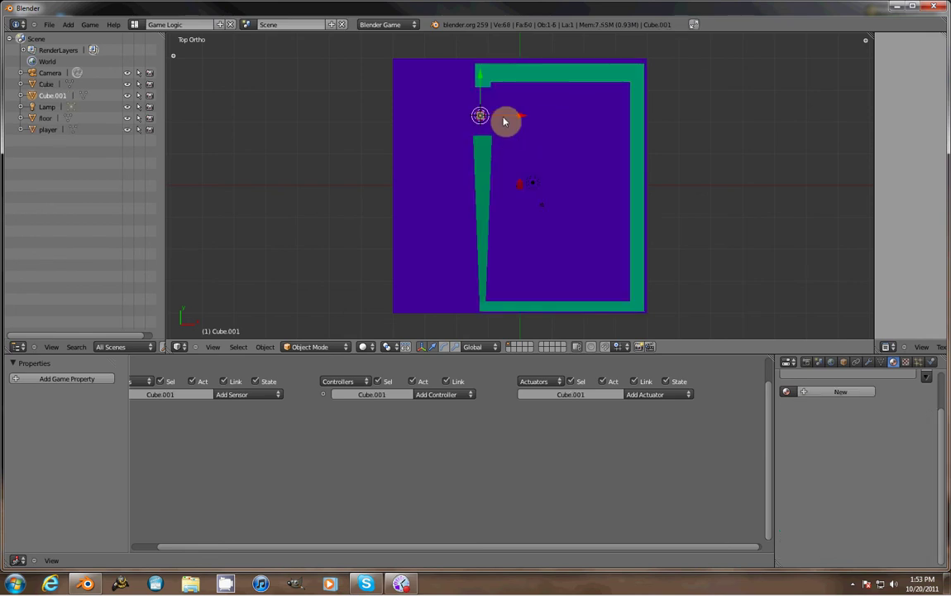
{"action": "key", "text": "s"}
{"action": "key", "text": "y"}
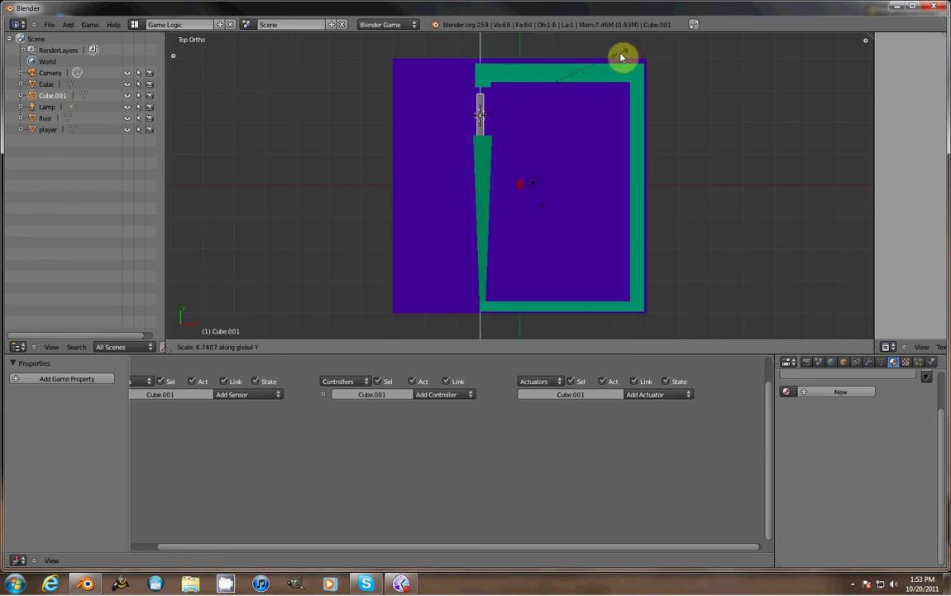
{"action": "left_click", "coordinate": [612, 61]}
{"action": "key", "text": "z"}
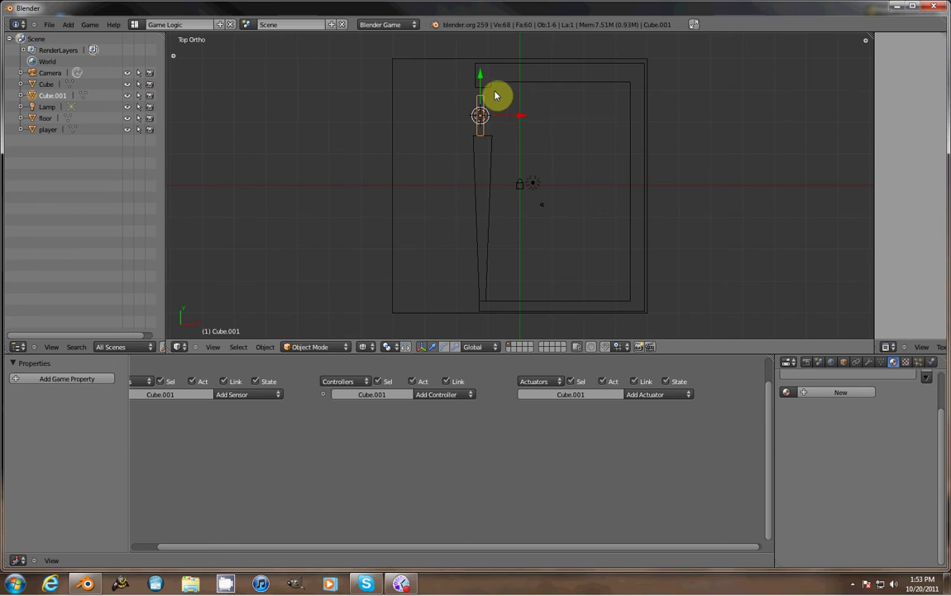
{"action": "mouse_move", "coordinate": [478, 92]}
{"action": "left_mouse_down"}
{"action": "mouse_move", "coordinate": [498, 86]}
{"action": "mouse_move", "coordinate": [482, 83]}
{"action": "left_mouse_up"}
Step: In the side view, move the door along Z and scale it taller
{"action": "key", "text": "KP_1"}
{"action": "key", "text": "KP_4"}
{"action": "key", "text": "KP_4"}
{"action": "key", "text": "KP_4"}
{"action": "key", "text": "KP_4"}
{"action": "key", "text": "KP_4"}
{"action": "key", "text": "KP_4"}
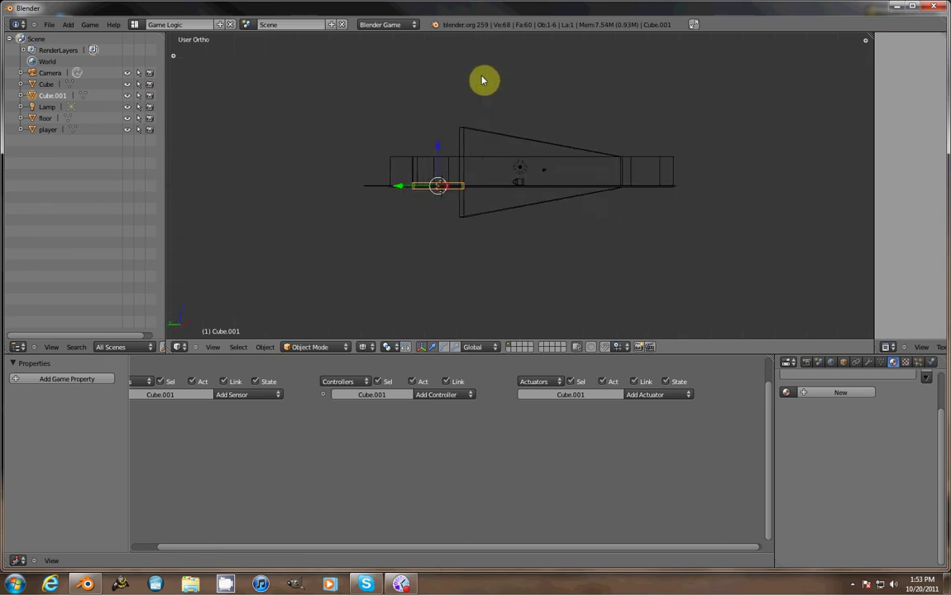
{"action": "key", "text": "z"}
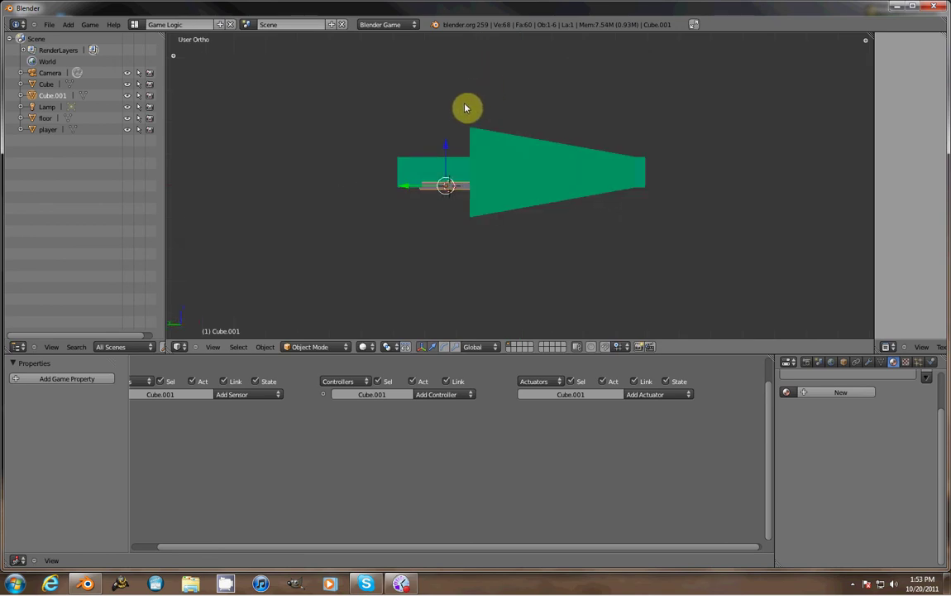
{"action": "left_click_drag", "start_coordinate": [448, 151], "coordinate": [452, 138]}
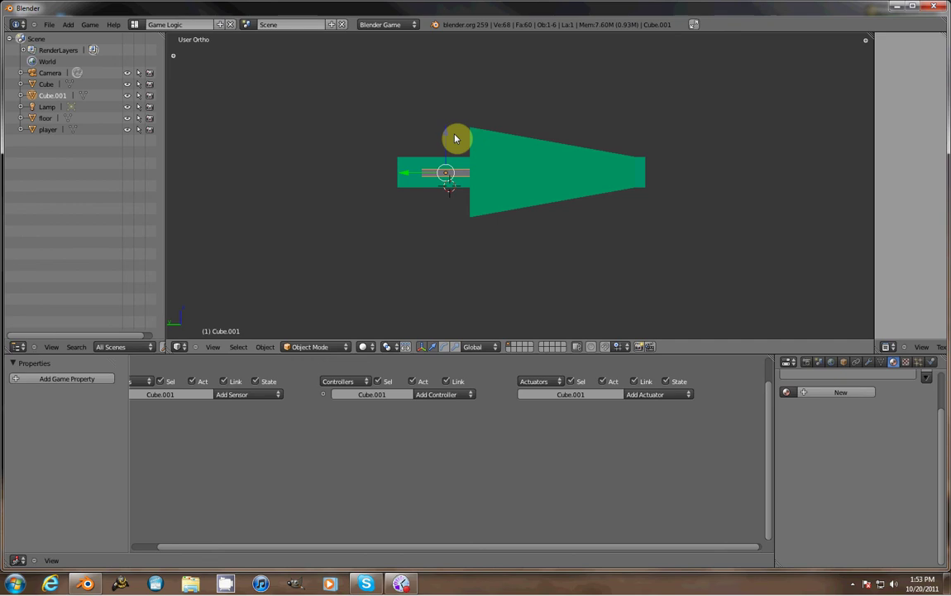
{"action": "key", "text": "s"}
{"action": "key", "text": "z"}
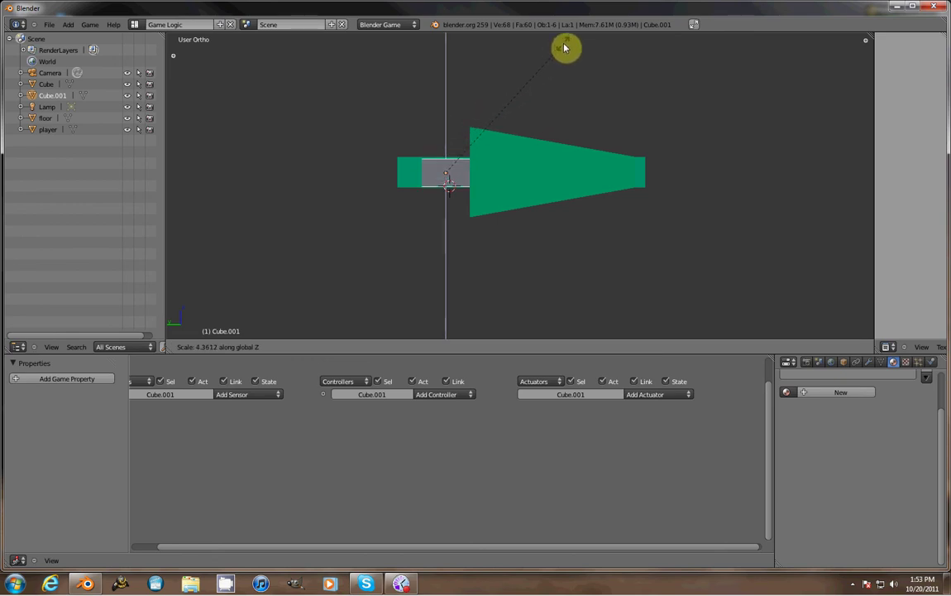
{"action": "left_click", "coordinate": [577, 40]}
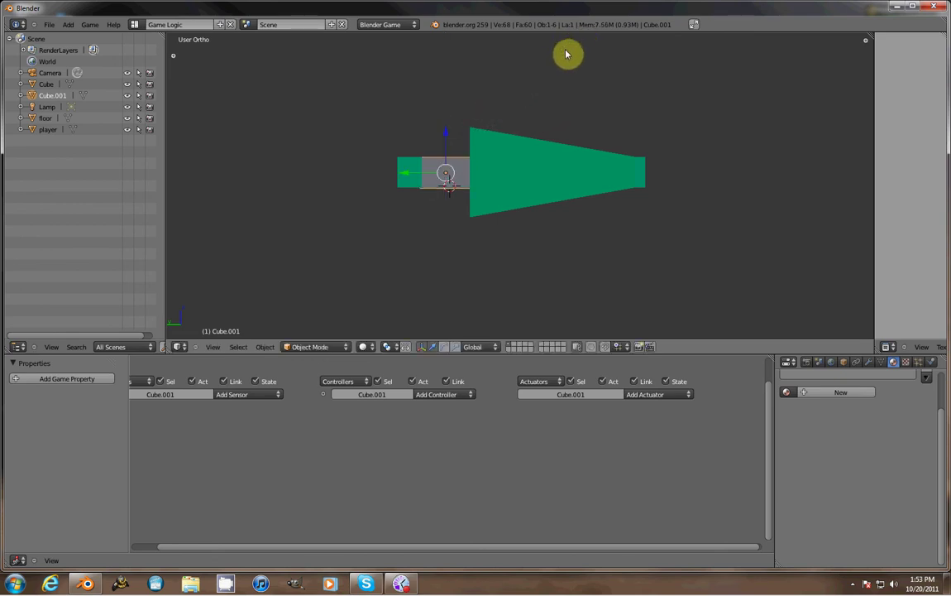
Step: Give the door a new yellow material (R 0.8, G 0.606, B 0)
{"action": "key", "text": "KP_7"}
{"action": "scroll", "coordinate": [550, 79], "scroll_direction": "up", "scroll_amount": 2}
{"action": "middle_click_drag", "start_coordinate": [601, 202], "coordinate": [635, 298], "text": "shift"}
{"action": "left_click", "coordinate": [814, 394]}
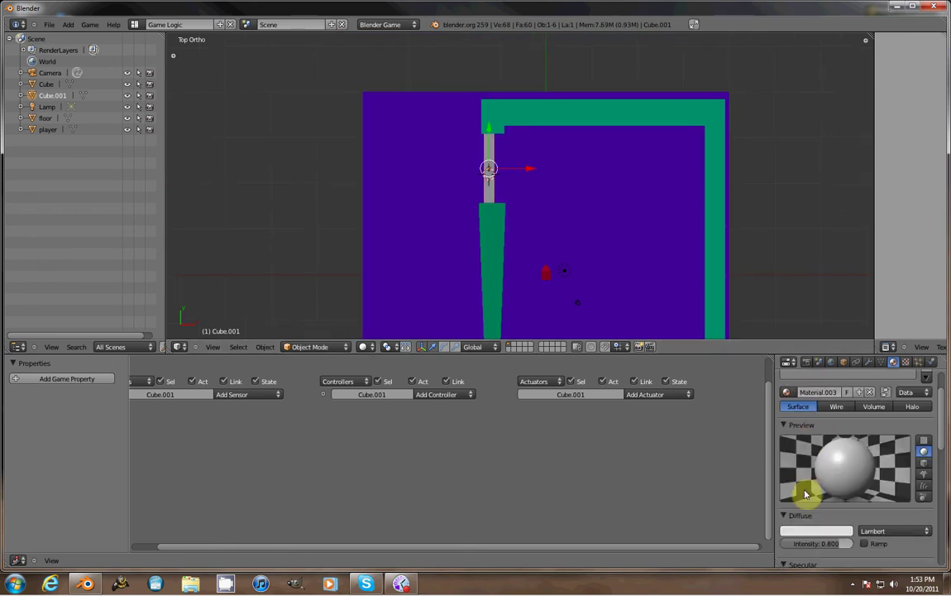
{"action": "left_click", "coordinate": [802, 533]}
{"action": "left_click", "coordinate": [763, 451]}
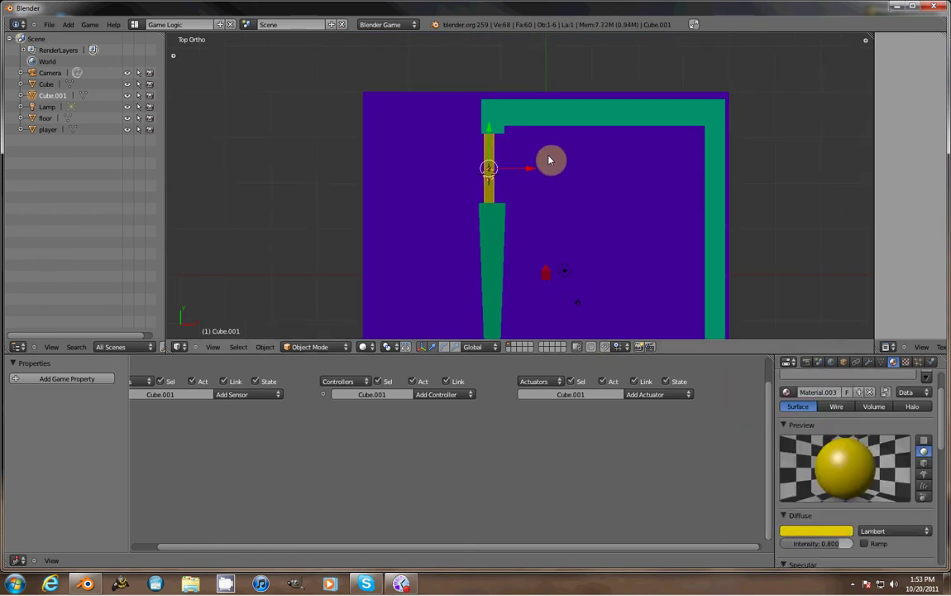
Step: Add a cone, enlarge it, and raise it in the front view
{"action": "key", "text": "shift+a"}
{"action": "mouse_move", "coordinate": [542, 170]}
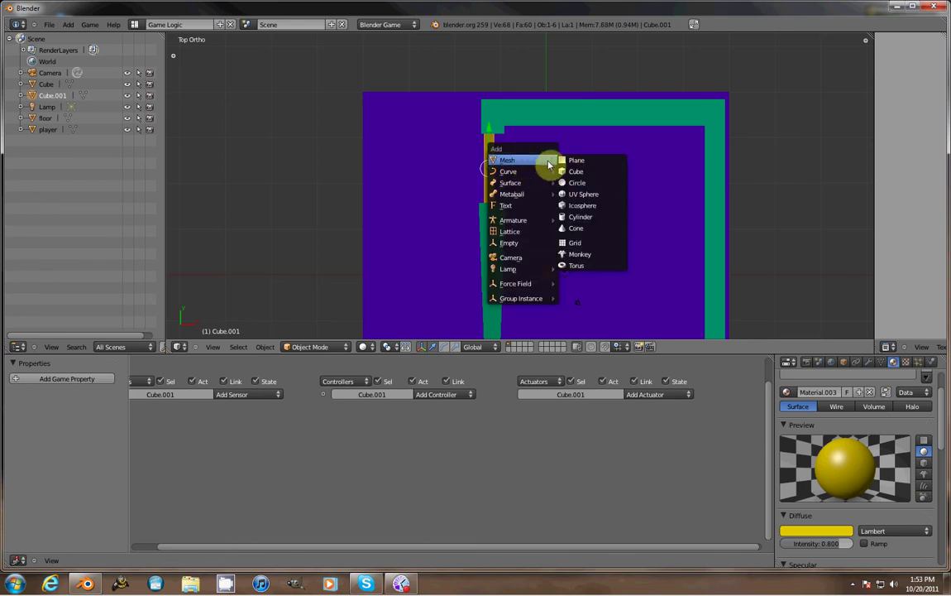
{"action": "left_click", "coordinate": [577, 227]}
{"action": "key", "text": "KP_1"}
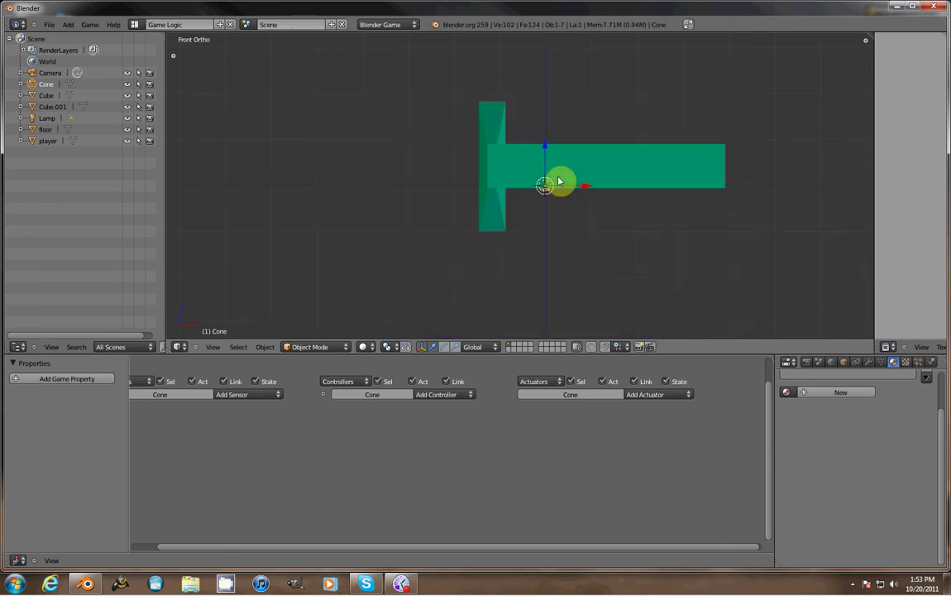
{"action": "key", "text": "z"}
{"action": "scroll", "coordinate": [570, 178], "scroll_direction": "up", "scroll_amount": 4}
{"action": "middle_click_drag", "start_coordinate": [573, 180], "coordinate": [435, 225], "text": "shift"}
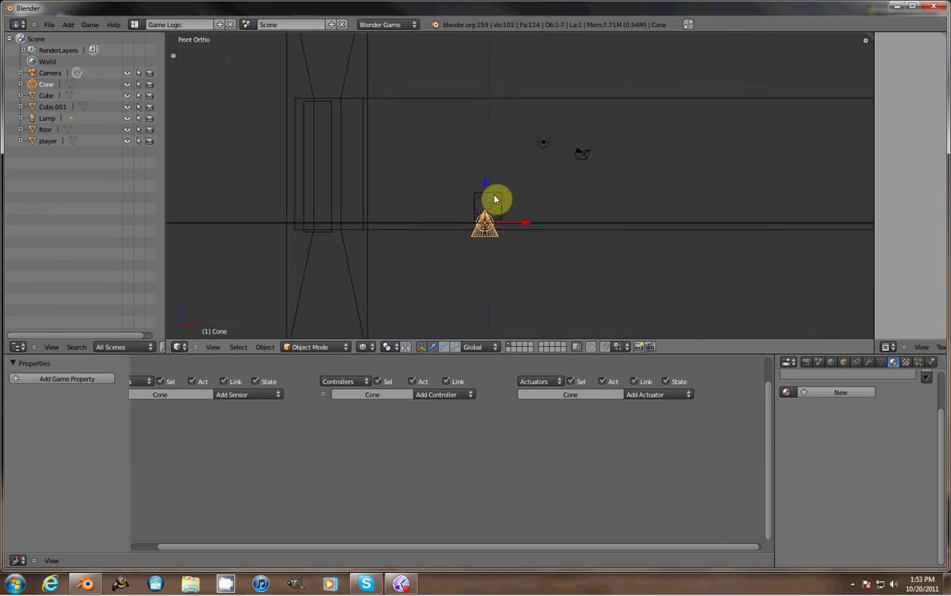
{"action": "key", "text": "s"}
{"action": "left_click", "coordinate": [786, 149]}
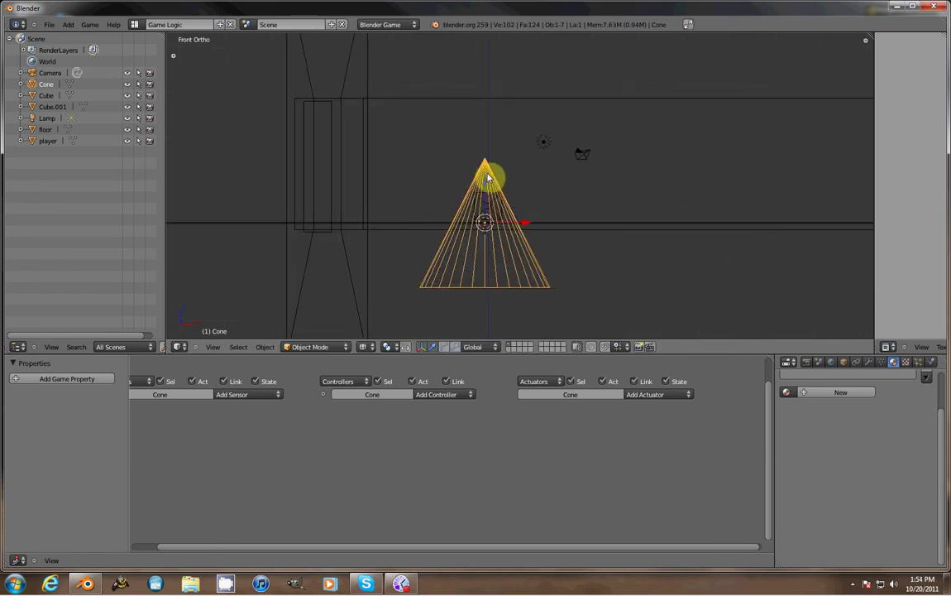
{"action": "key", "text": "g"}
{"action": "left_click", "coordinate": [488, 155]}
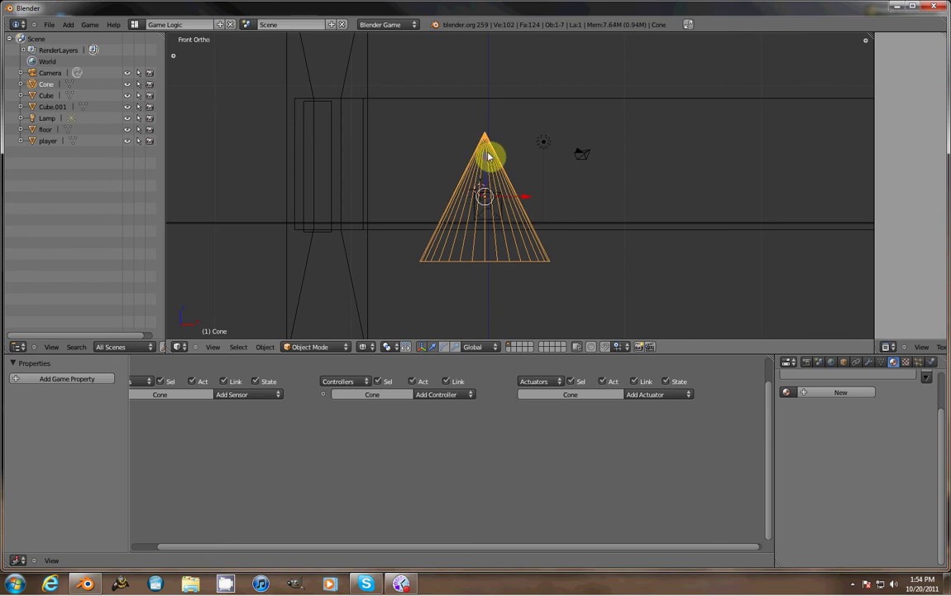
Step: From the top view, move the cone along Y against the top wall
{"action": "key", "text": "KP_7"}
{"action": "key", "text": "z"}
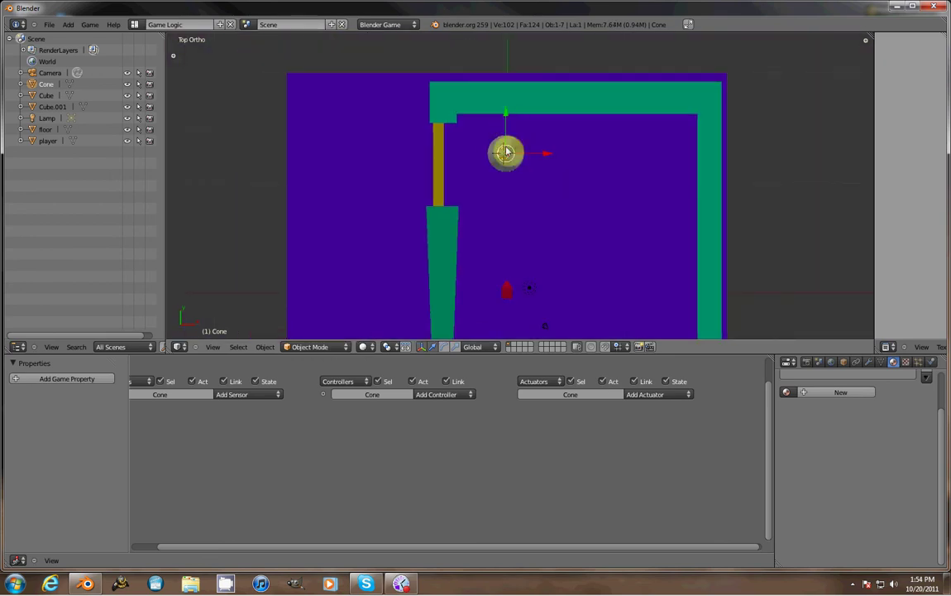
{"action": "key", "text": "g"}
{"action": "key", "text": "y"}
{"action": "left_click", "coordinate": [517, 200]}
{"action": "key", "text": "s"}
{"action": "key", "text": "Escape"}
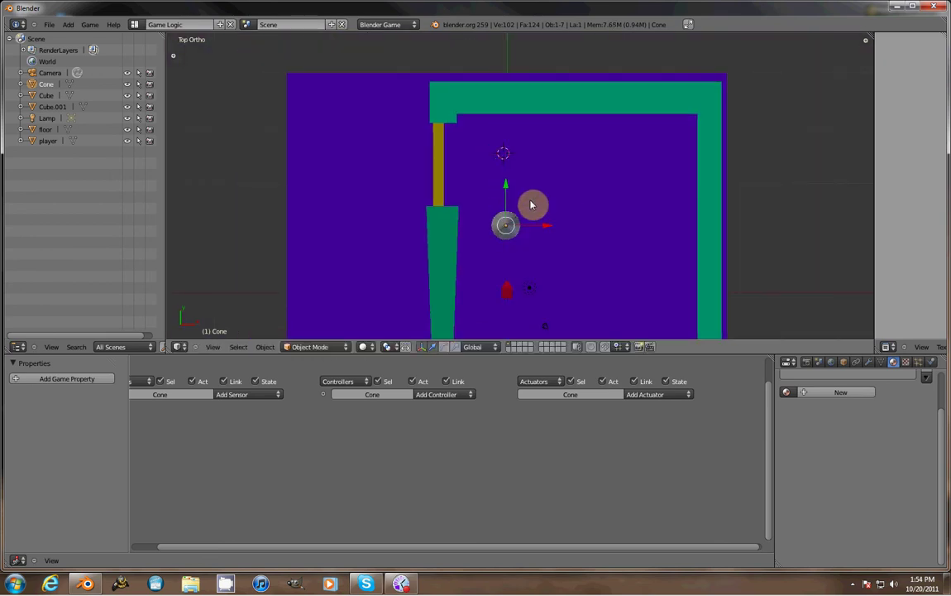
{"action": "key", "text": "g"}
{"action": "key", "text": "y"}
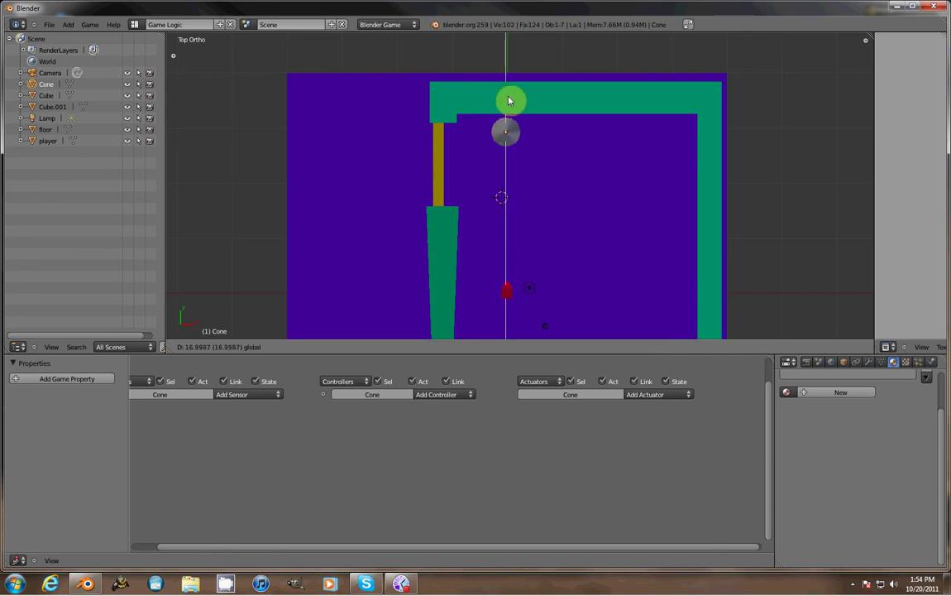
{"action": "left_click", "coordinate": [510, 89]}
Step: Give the cone a new red material (R 0.8, G 0, B 0.01878)
{"action": "left_click", "coordinate": [814, 391]}
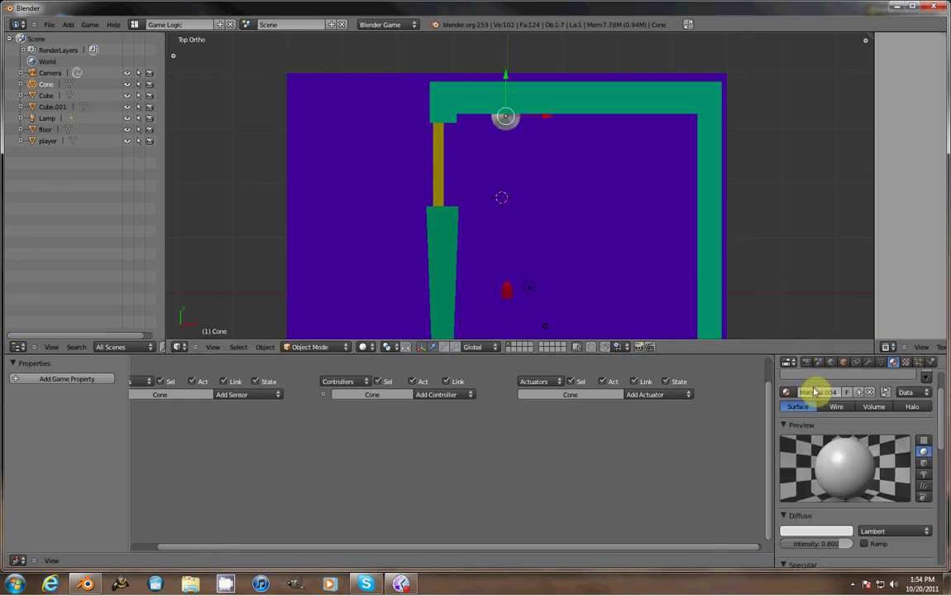
{"action": "left_click", "coordinate": [797, 528]}
{"action": "left_click", "coordinate": [791, 439]}
{"action": "left_click", "coordinate": [792, 459]}
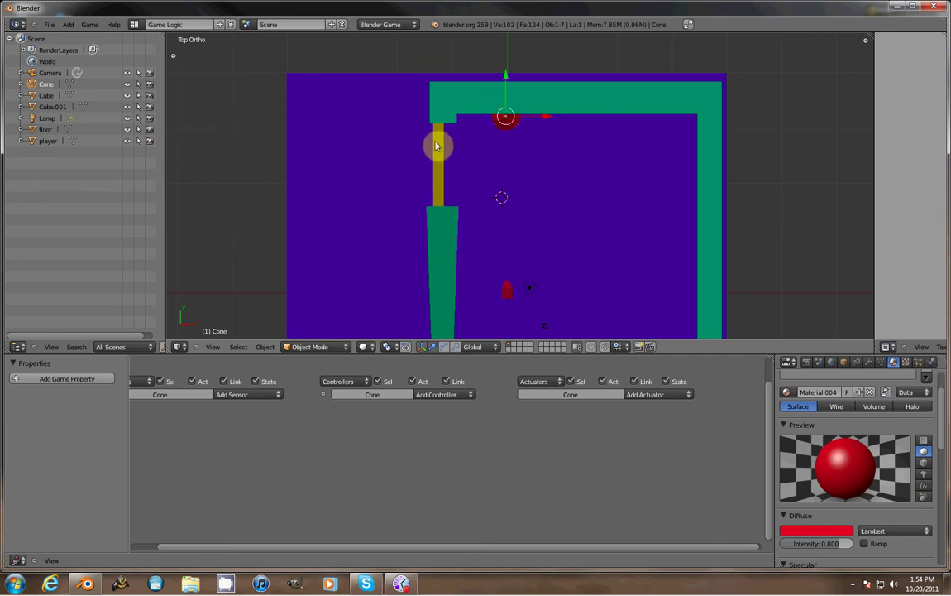
Step: Rename the cone to 'switch' in the Object properties
{"action": "right_click", "coordinate": [507, 125]}
{"action": "right_click", "coordinate": [509, 123]}
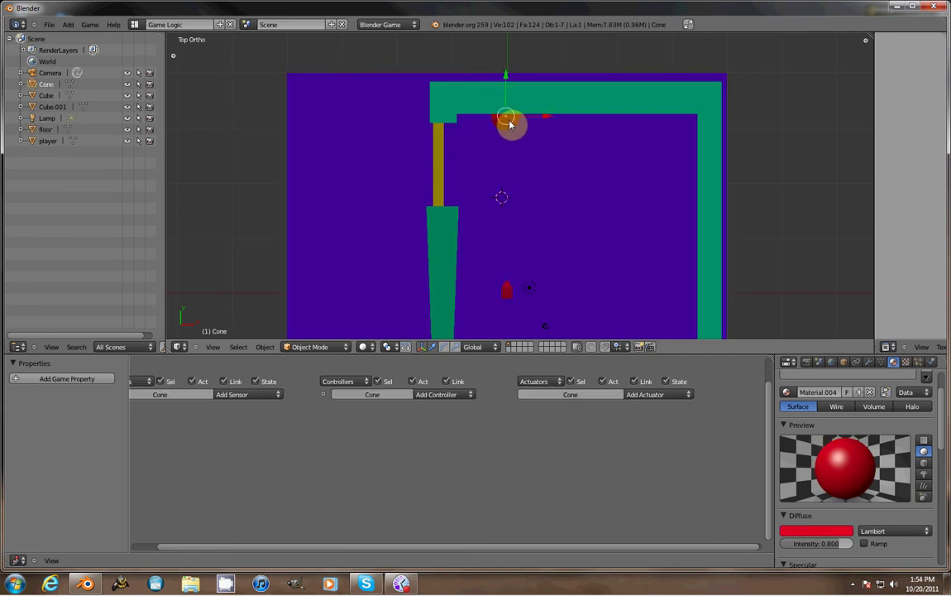
{"action": "left_click", "coordinate": [843, 362]}
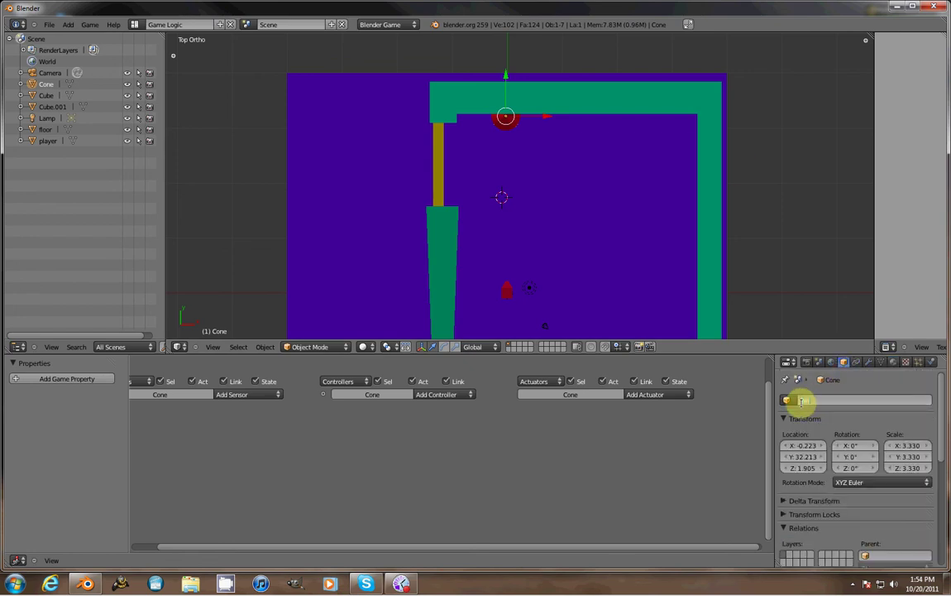
{"action": "type", "text": "switch"}
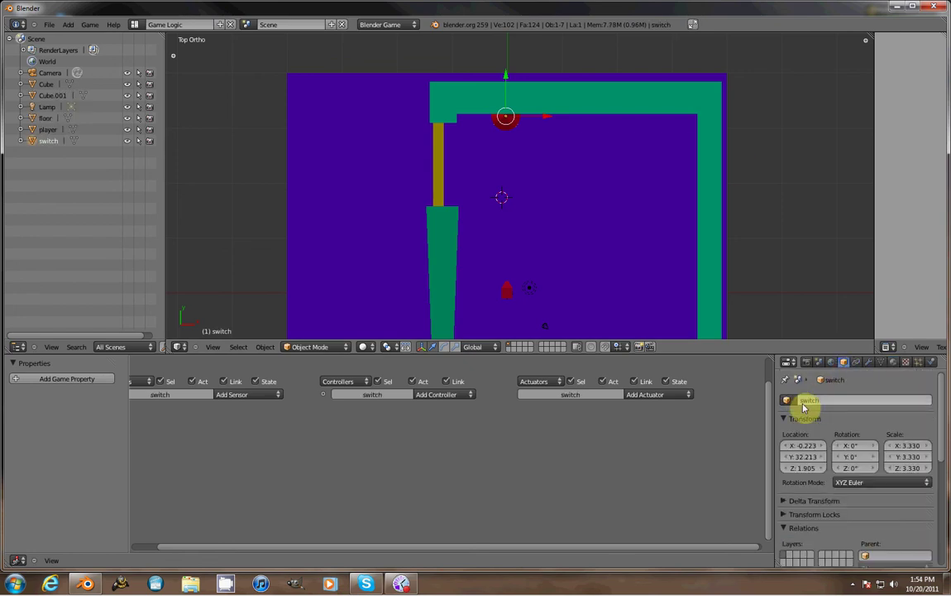
{"action": "key", "text": "Return"}
Step: Rename the yellow post Cube.001 to 'door'
{"action": "right_click", "coordinate": [445, 142]}
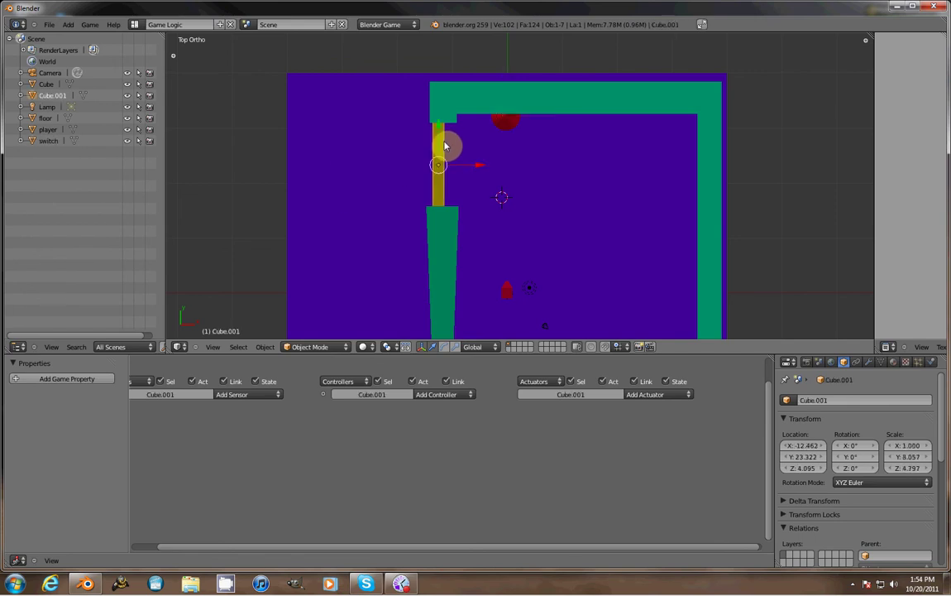
{"action": "left_click", "coordinate": [836, 399]}
{"action": "type", "text": "door"}
{"action": "key", "text": "Return"}
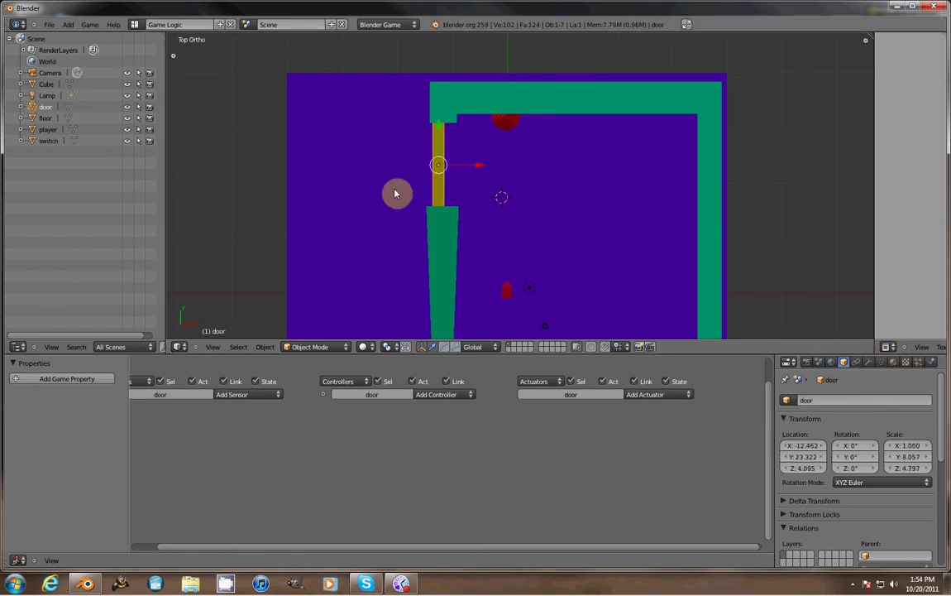
Step: Rename the green wall mesh to 'wall', then reselect the switch cone
{"action": "right_click", "coordinate": [445, 242]}
{"action": "left_click", "coordinate": [831, 397]}
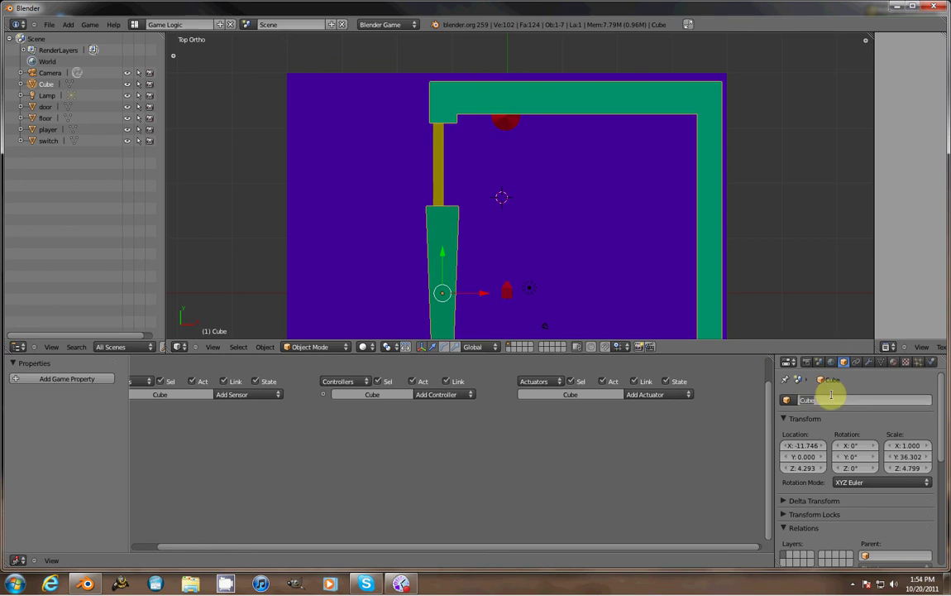
{"action": "type", "text": "wall"}
{"action": "key", "text": "Return"}
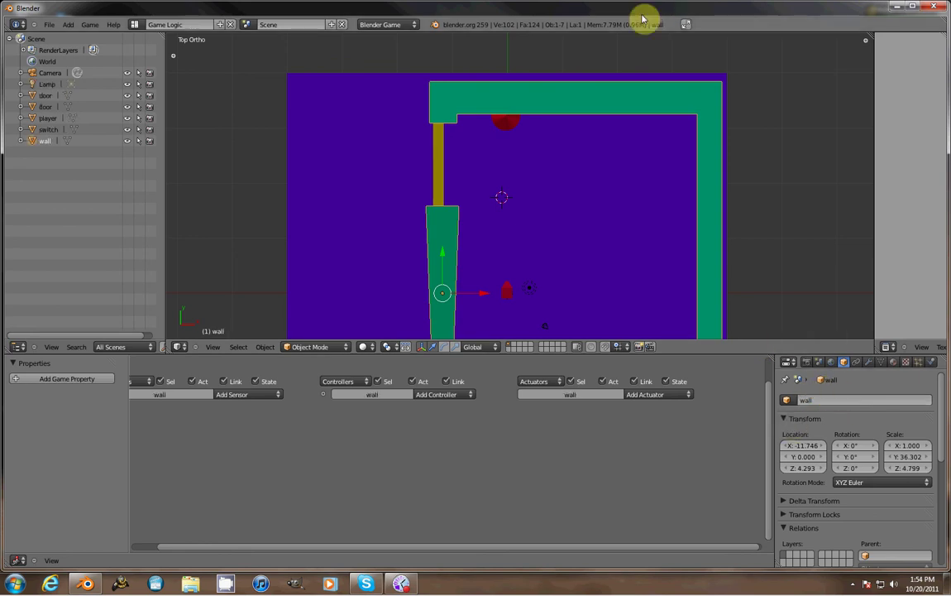
{"action": "right_click", "coordinate": [512, 128]}
{"action": "right_click", "coordinate": [511, 127]}
{"action": "right_click", "coordinate": [509, 125]}
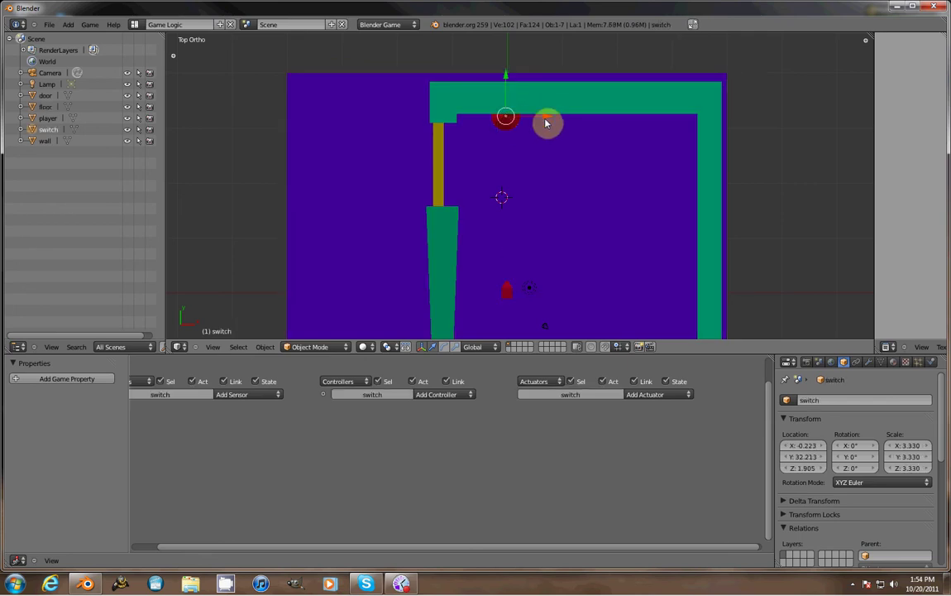
Step: Add a Touch sensor, an And controller and a Message actuator to the switch
{"action": "left_click", "coordinate": [239, 395]}
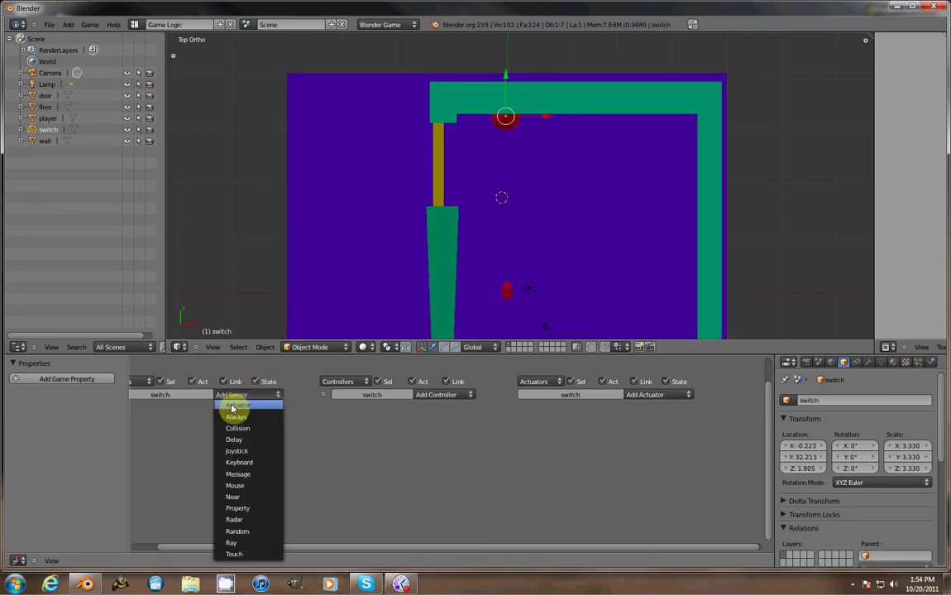
{"action": "left_click", "coordinate": [255, 554]}
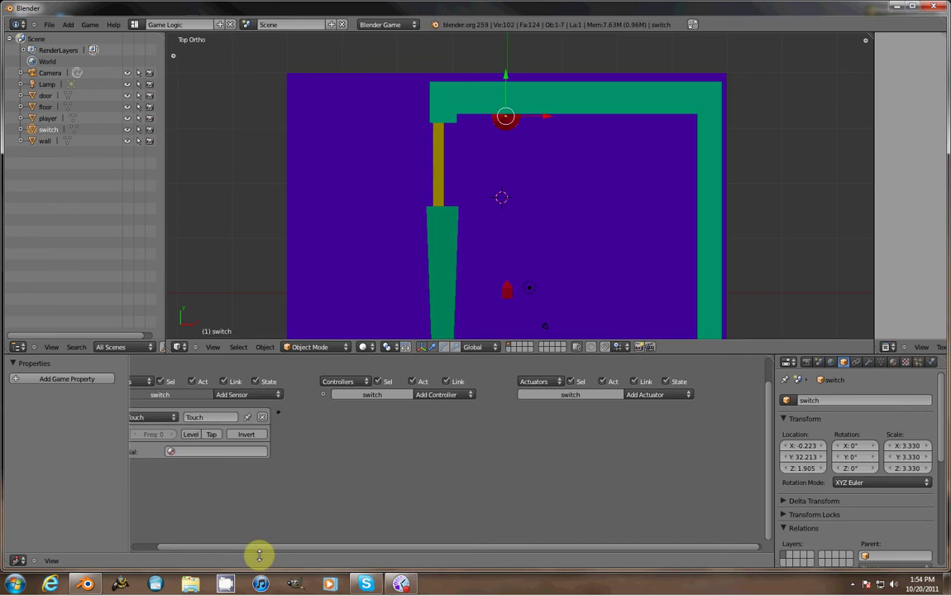
{"action": "left_click", "coordinate": [436, 394]}
{"action": "left_click", "coordinate": [431, 405]}
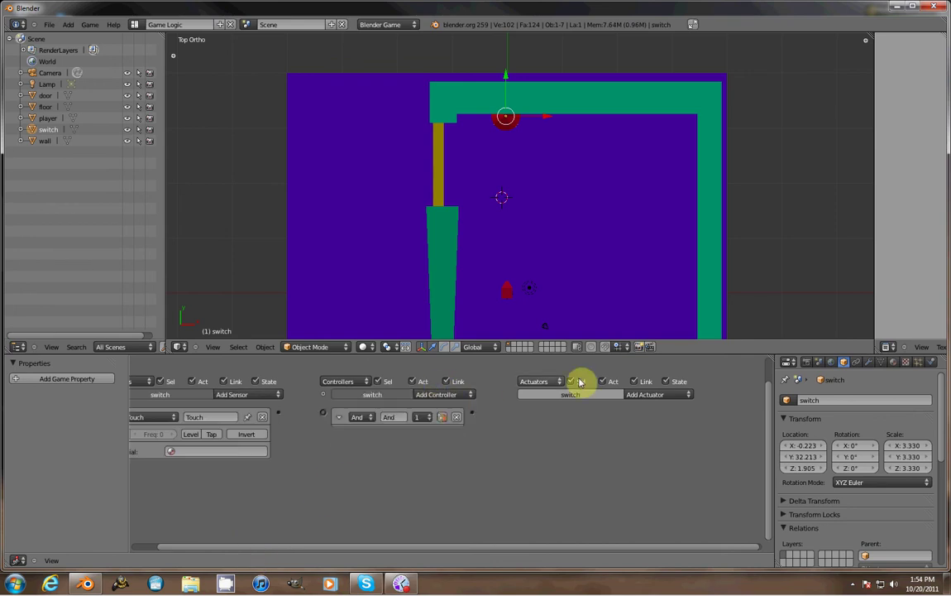
{"action": "left_click", "coordinate": [655, 396]}
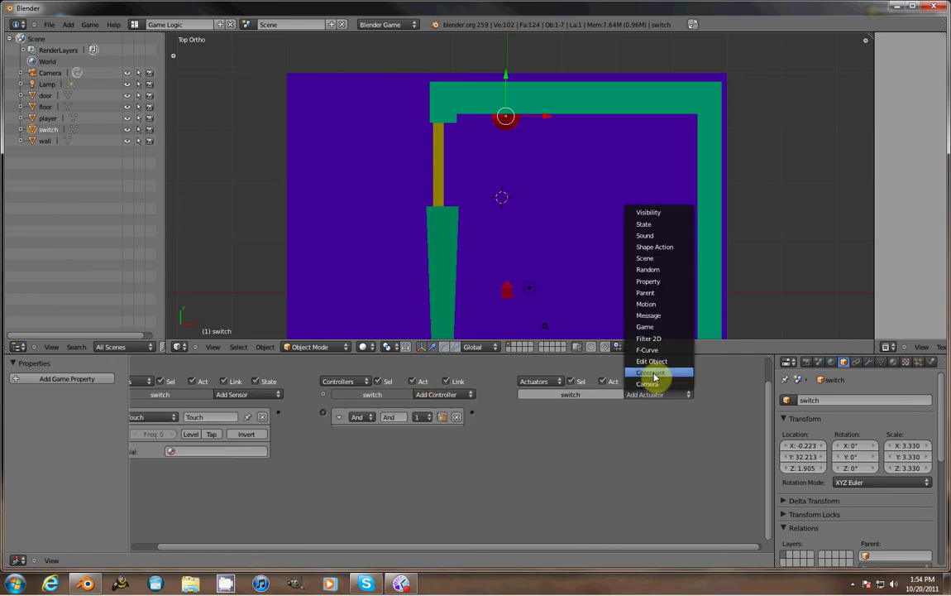
{"action": "left_click", "coordinate": [654, 321]}
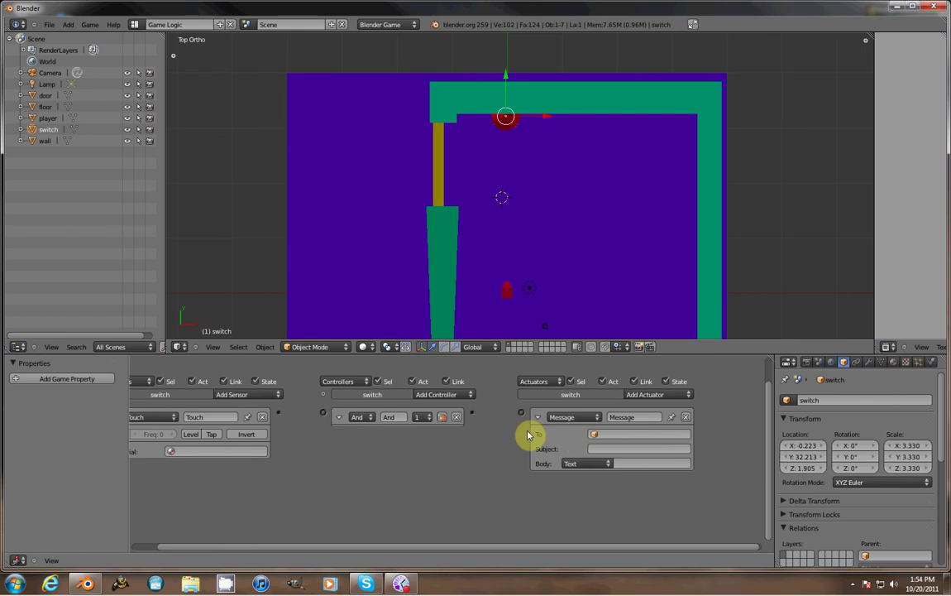
Step: Wire Touch to And to Message, and address the message to door with subject open
{"action": "left_click_drag", "start_coordinate": [473, 412], "coordinate": [521, 413]}
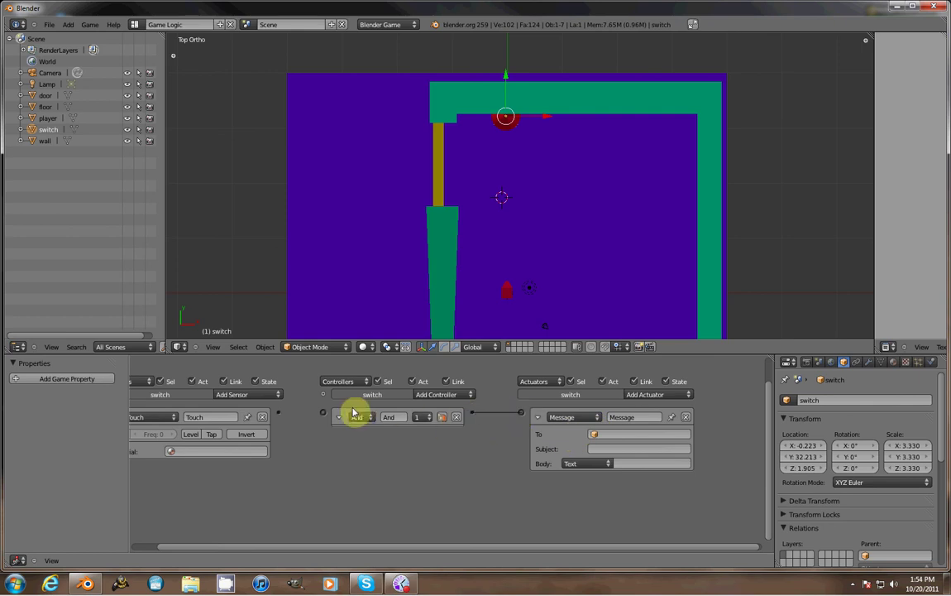
{"action": "left_click_drag", "start_coordinate": [278, 412], "coordinate": [323, 411]}
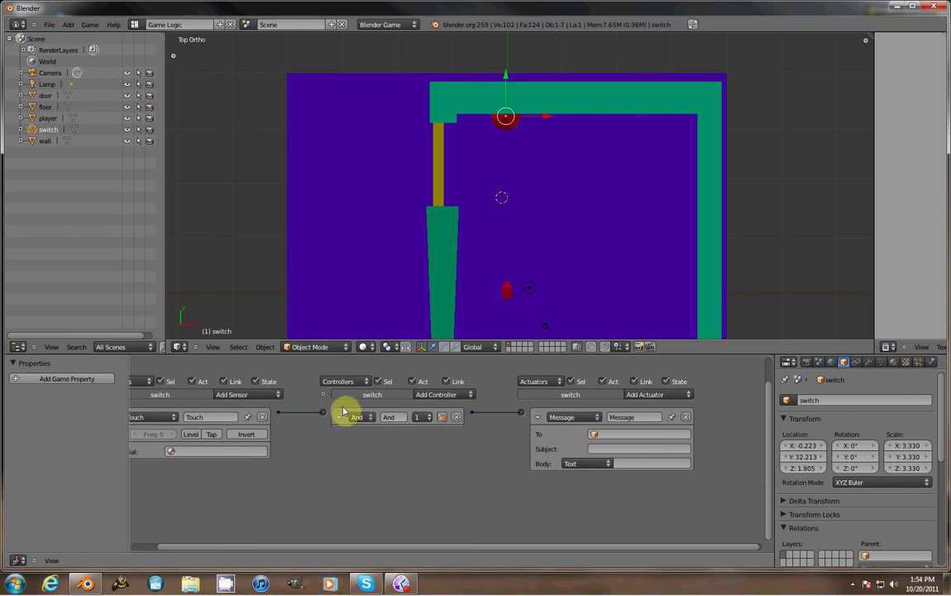
{"action": "left_click", "coordinate": [609, 433]}
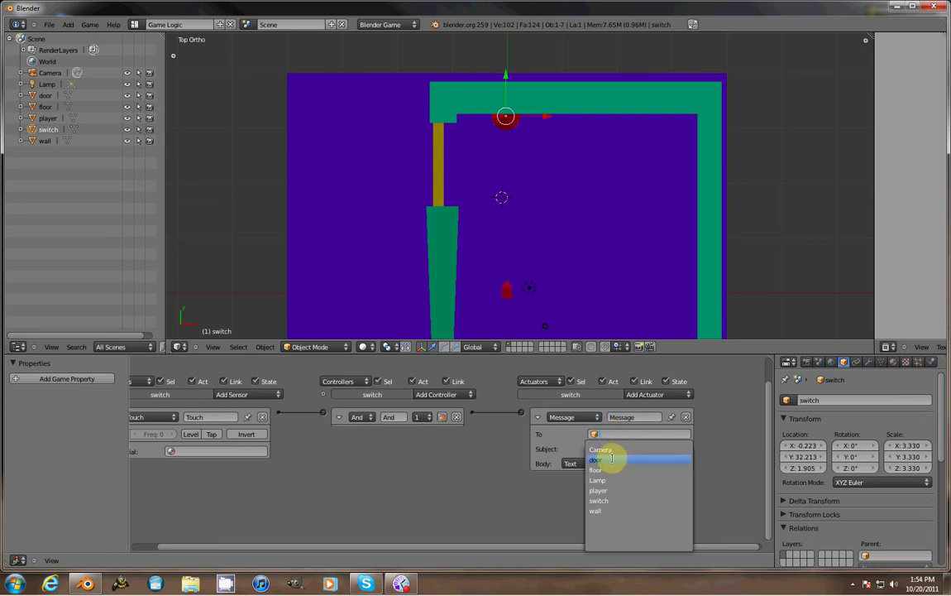
{"action": "left_click", "coordinate": [612, 459]}
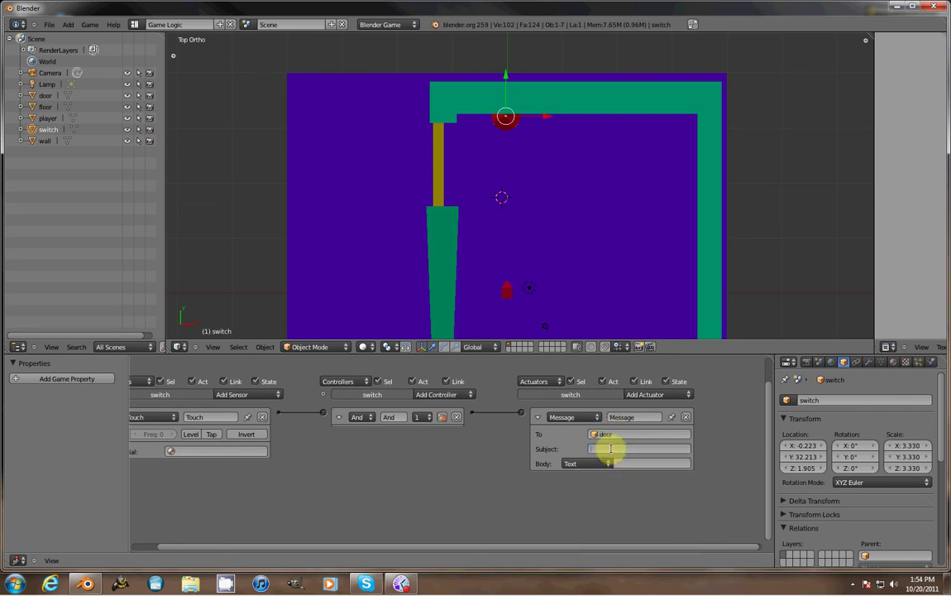
{"action": "left_click", "coordinate": [604, 448]}
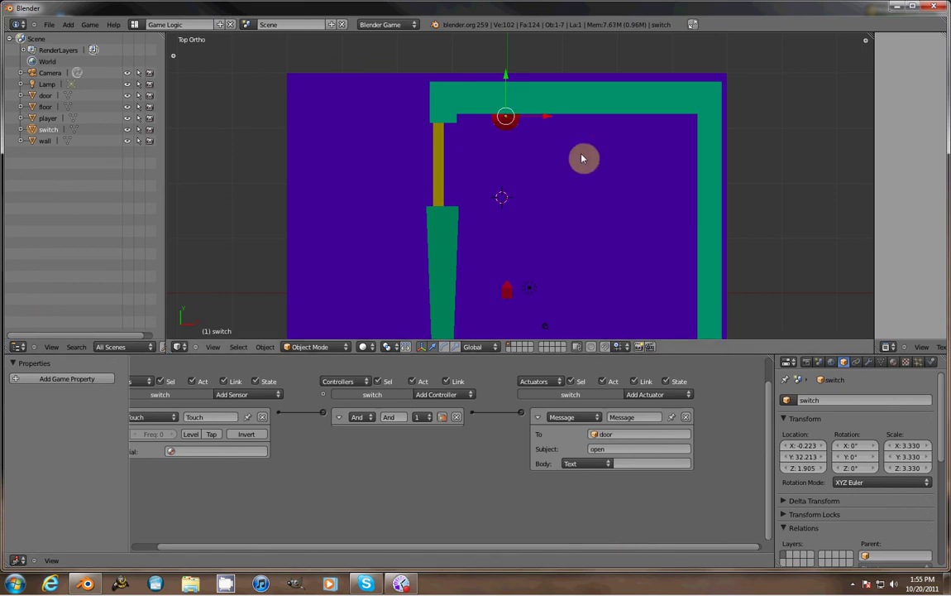
{"action": "key", "text": "shift+d"}
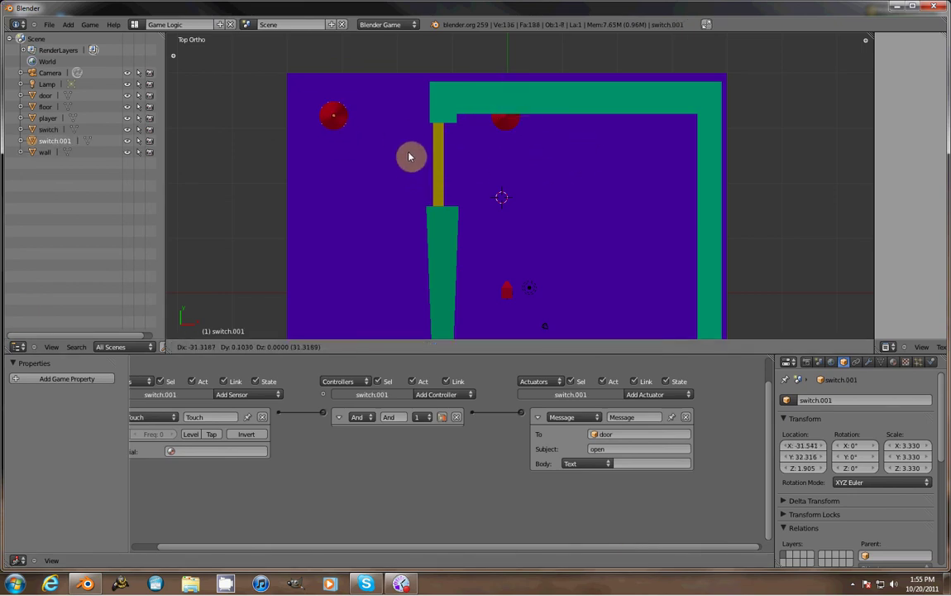
Step: Place the duplicate switch at the upper left and change its message subject to close
{"action": "left_click", "coordinate": [409, 155]}
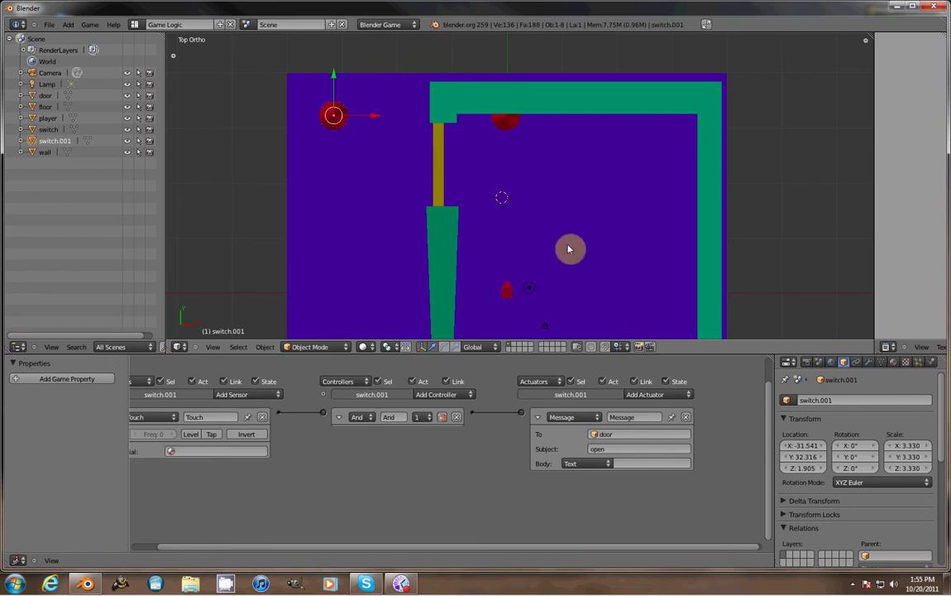
{"action": "left_click", "coordinate": [612, 448]}
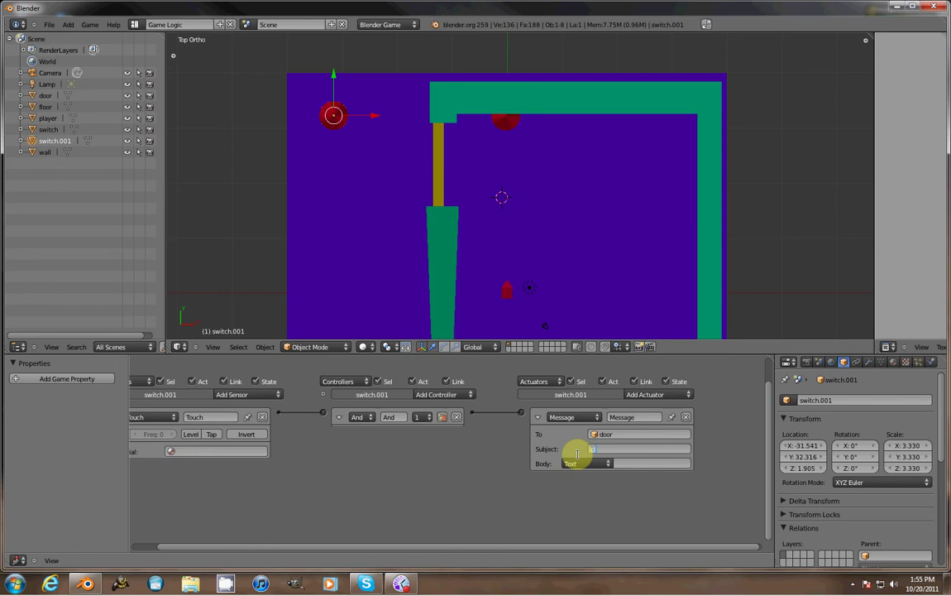
{"action": "key", "text": "Return"}
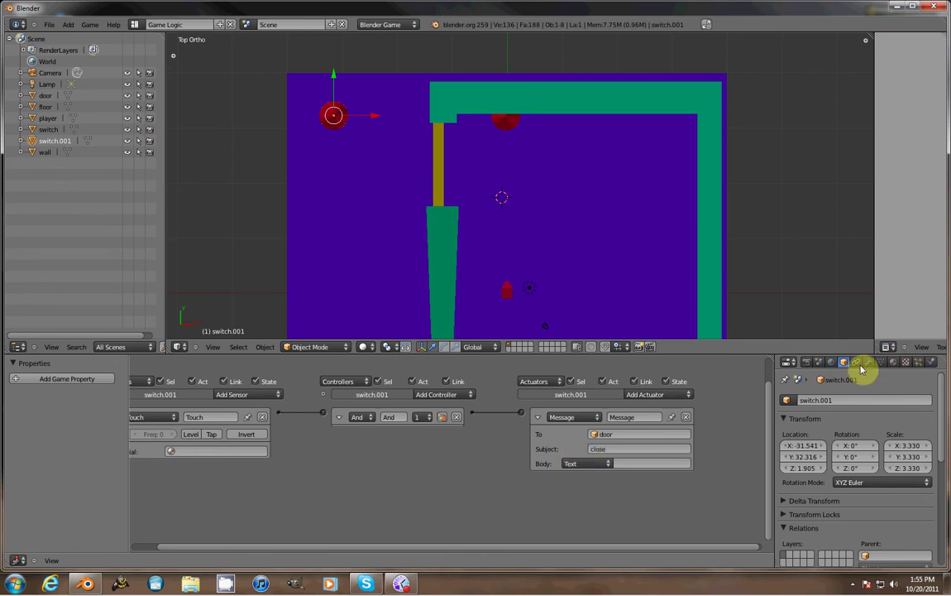
Step: Select the second switch object and rename it to switch2
{"action": "right_click", "coordinate": [506, 123]}
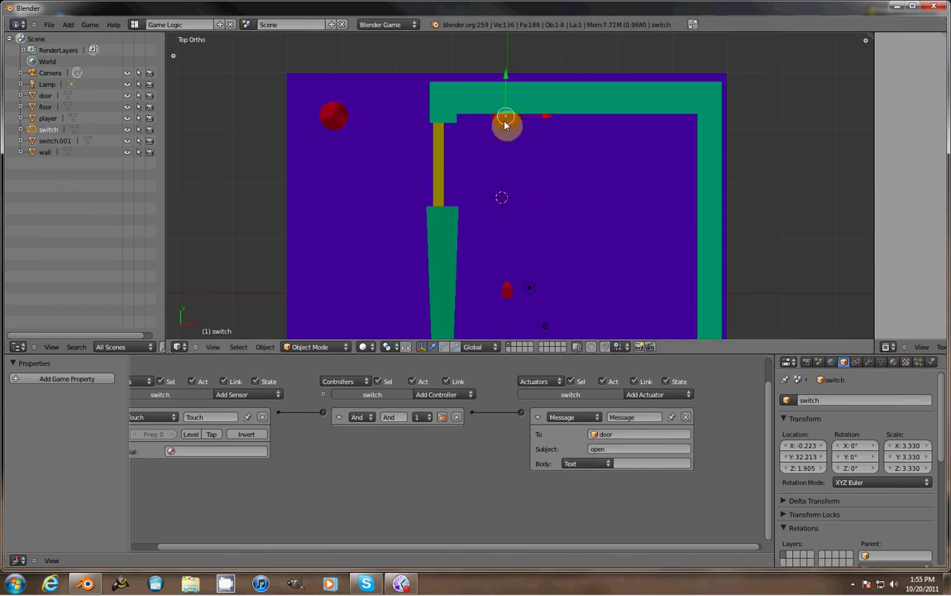
{"action": "right_click", "coordinate": [335, 120]}
{"action": "left_click", "coordinate": [852, 400]}
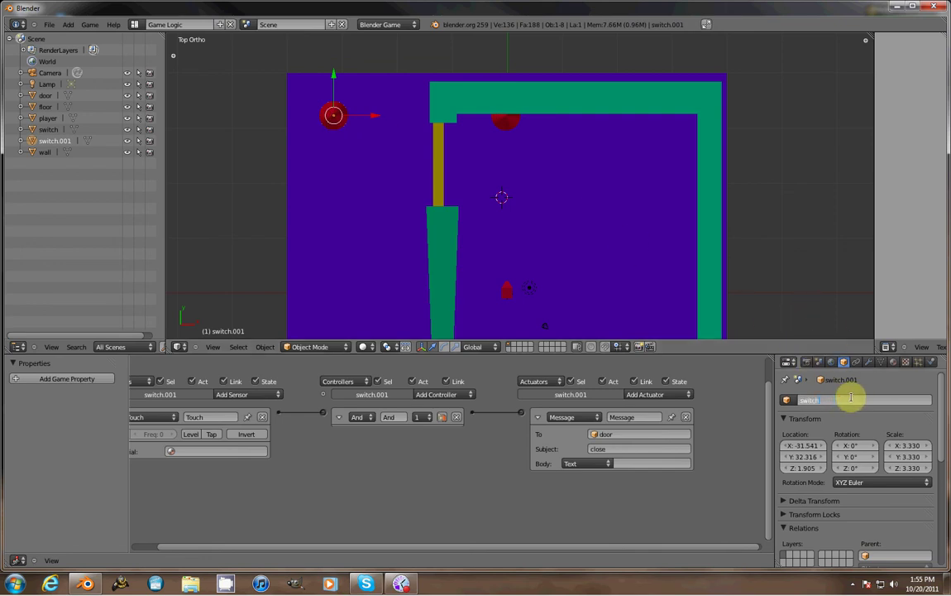
{"action": "type", "text": "2"}
{"action": "key", "text": "Return"}
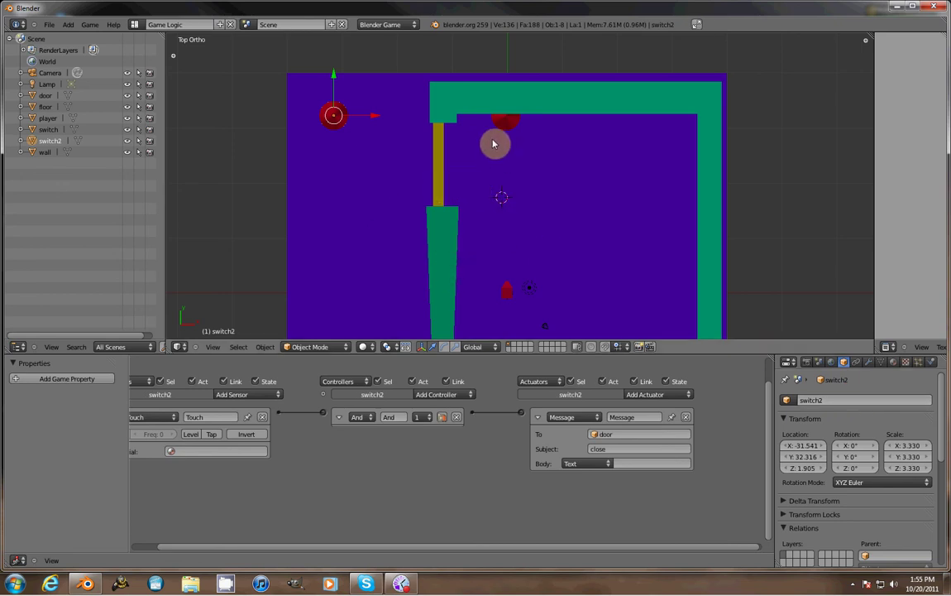
Step: Select the door and add a Message sensor, an And controller and an F-Curve actuator
{"action": "right_click", "coordinate": [438, 166]}
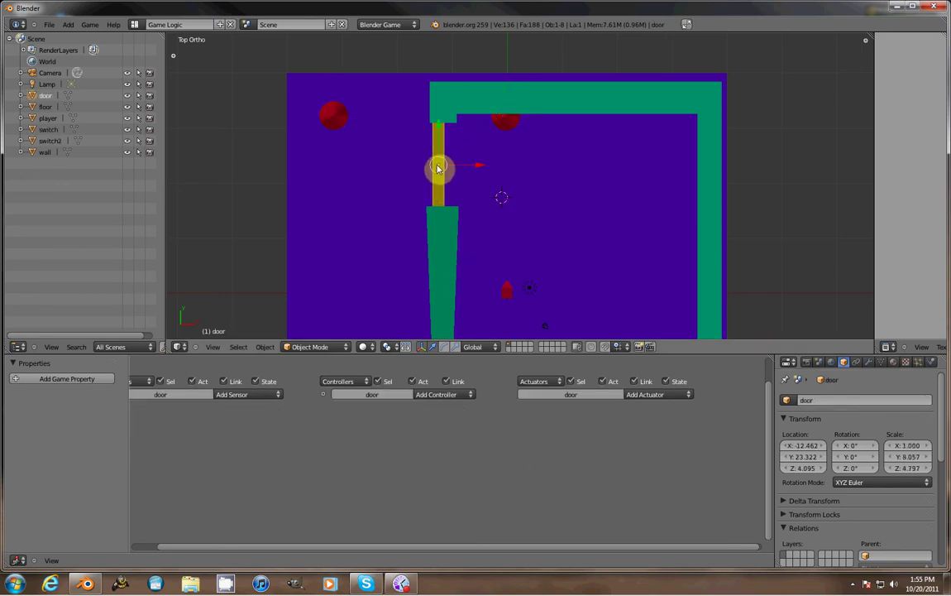
{"action": "scroll", "coordinate": [262, 401], "scroll_direction": "down", "scroll_amount": 1}
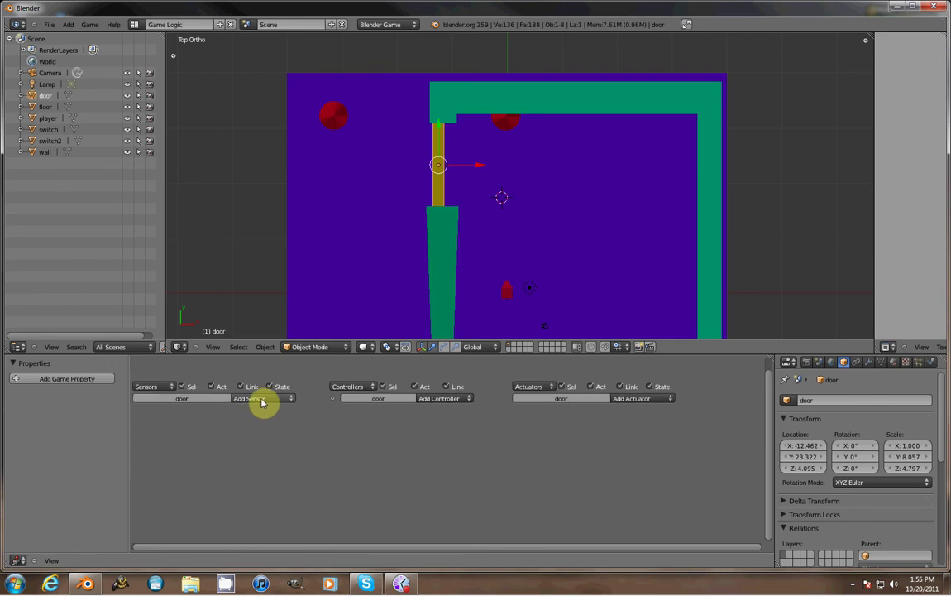
{"action": "left_click", "coordinate": [262, 400]}
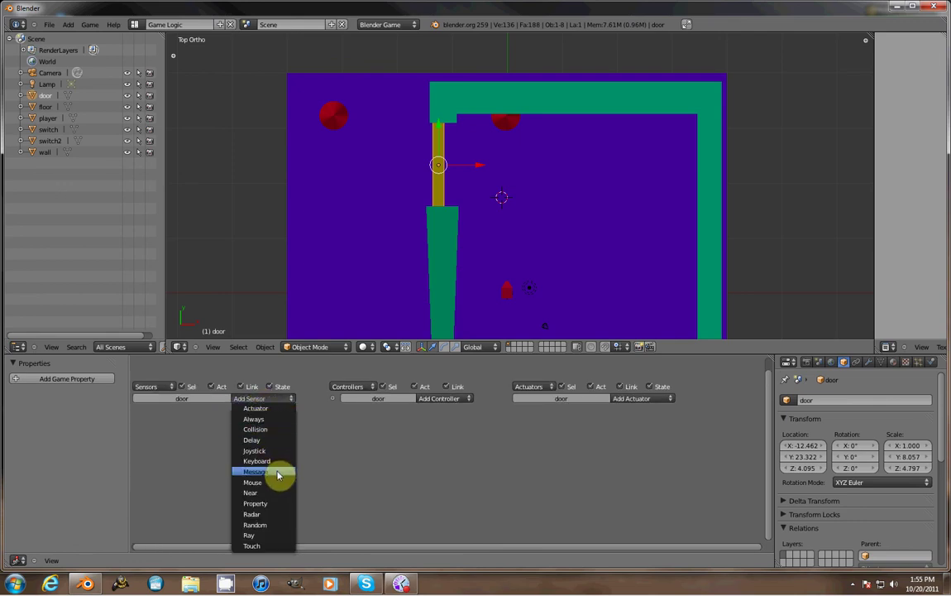
{"action": "left_click", "coordinate": [278, 474]}
{"action": "left_click", "coordinate": [435, 399]}
{"action": "left_click", "coordinate": [434, 412]}
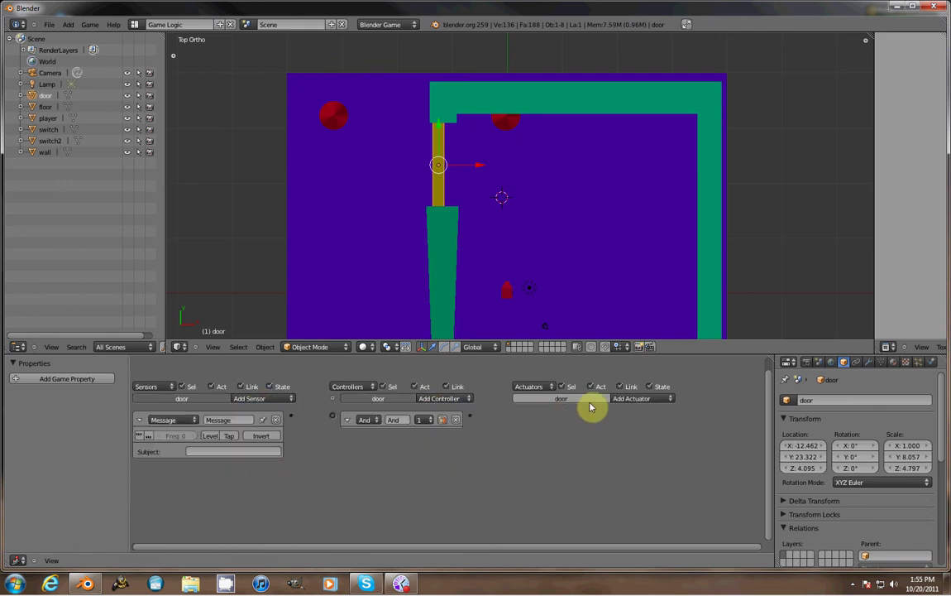
{"action": "left_click", "coordinate": [641, 399]}
{"action": "left_click", "coordinate": [648, 400]}
{"action": "left_click", "coordinate": [647, 396]}
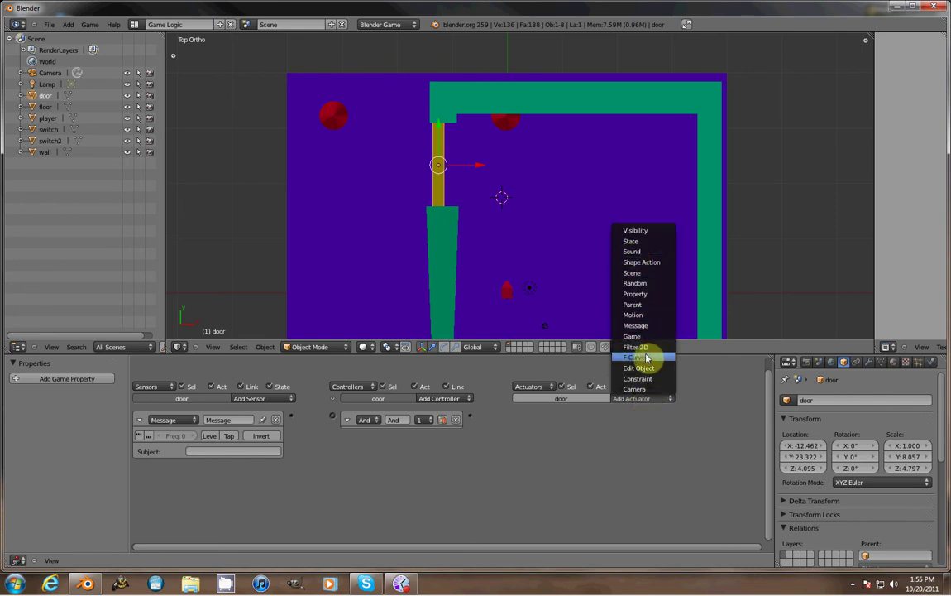
{"action": "left_click", "coordinate": [647, 358]}
Step: Add a second F-Curve actuator, a second And controller and a second Message sensor
{"action": "left_click", "coordinate": [663, 400]}
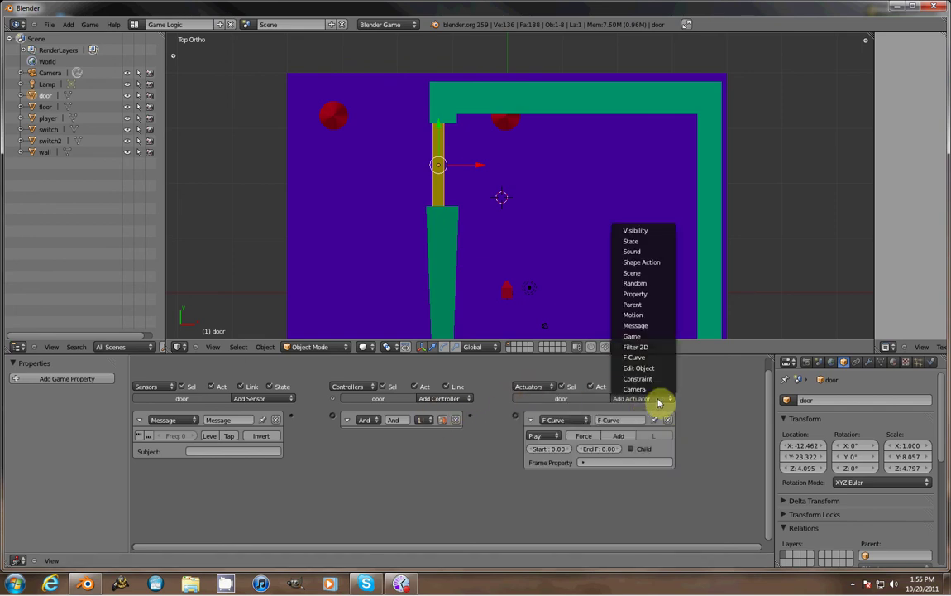
{"action": "left_click", "coordinate": [652, 360]}
{"action": "left_click", "coordinate": [456, 404]}
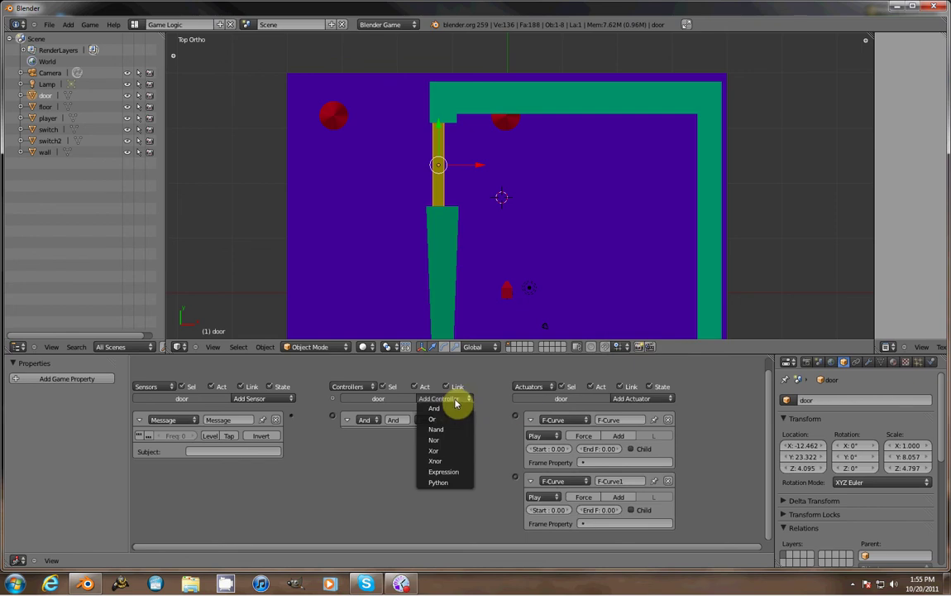
{"action": "left_click", "coordinate": [411, 368]}
{"action": "left_click", "coordinate": [266, 400]}
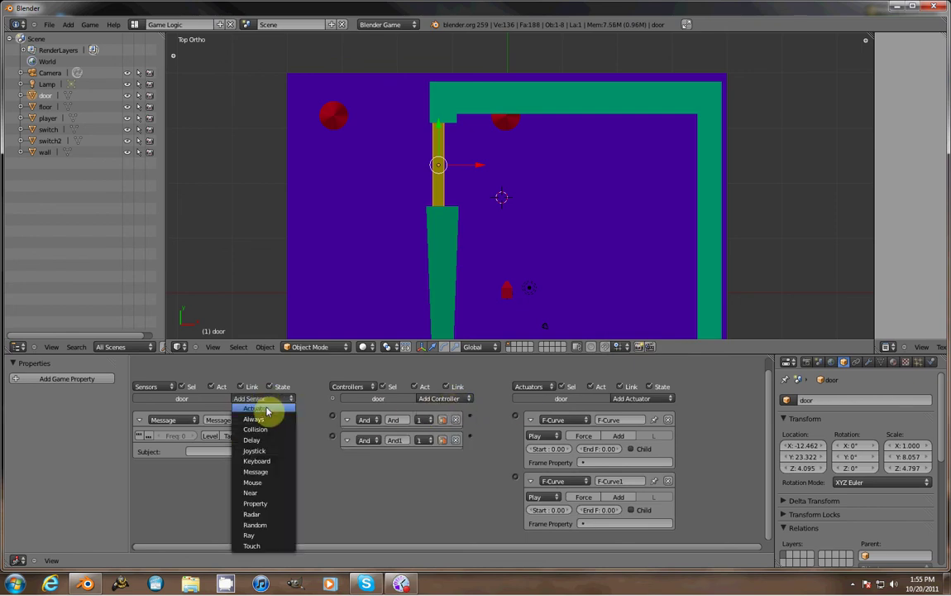
{"action": "left_click", "coordinate": [269, 472]}
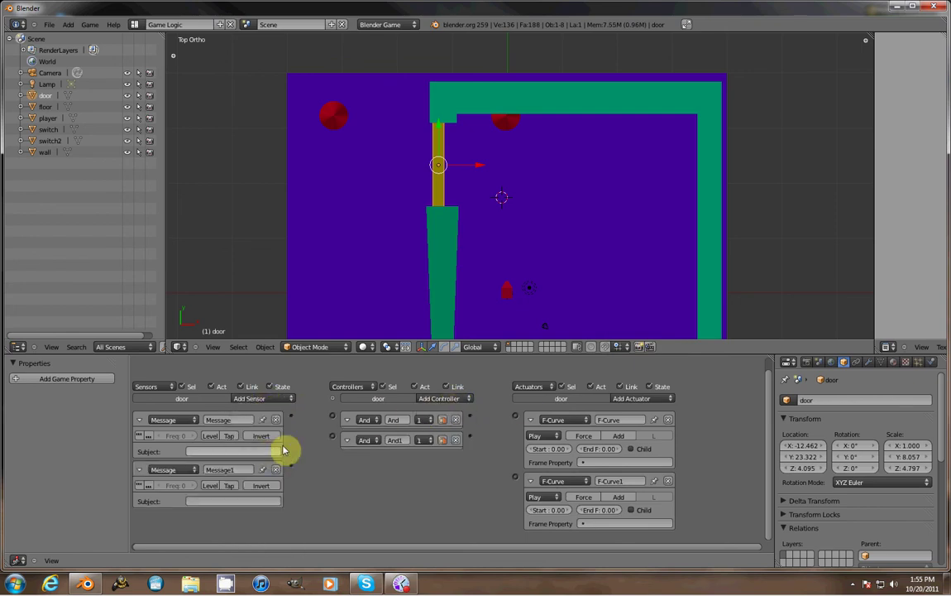
Step: Link Message to And, And to the first F-Curve, and And1 to F-Curve1
{"action": "left_click_drag", "start_coordinate": [292, 421], "coordinate": [346, 416]}
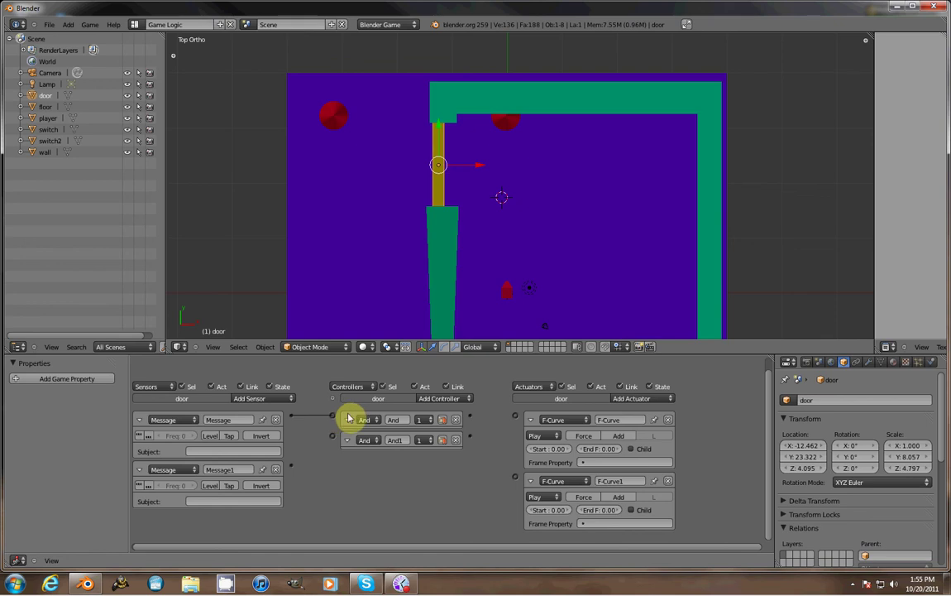
{"action": "left_click_drag", "start_coordinate": [471, 418], "coordinate": [515, 416]}
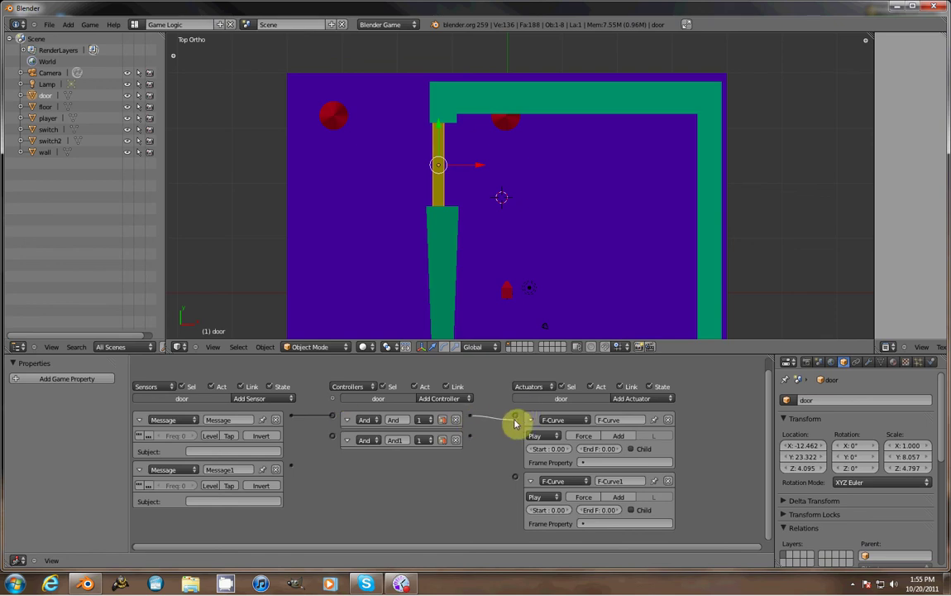
{"action": "left_click_drag", "start_coordinate": [470, 437], "coordinate": [519, 481]}
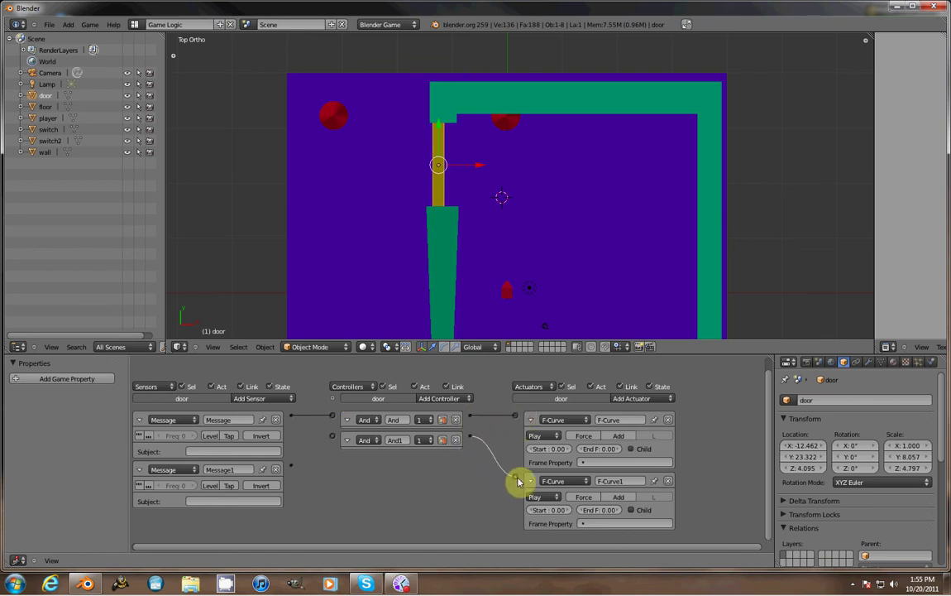
{"action": "left_click", "coordinate": [346, 439]}
Step: Link the door's Message1 sensor to the And1 controller and collapse the bricks
{"action": "left_click", "coordinate": [346, 422]}
{"action": "left_click_drag", "start_coordinate": [291, 464], "coordinate": [329, 439]}
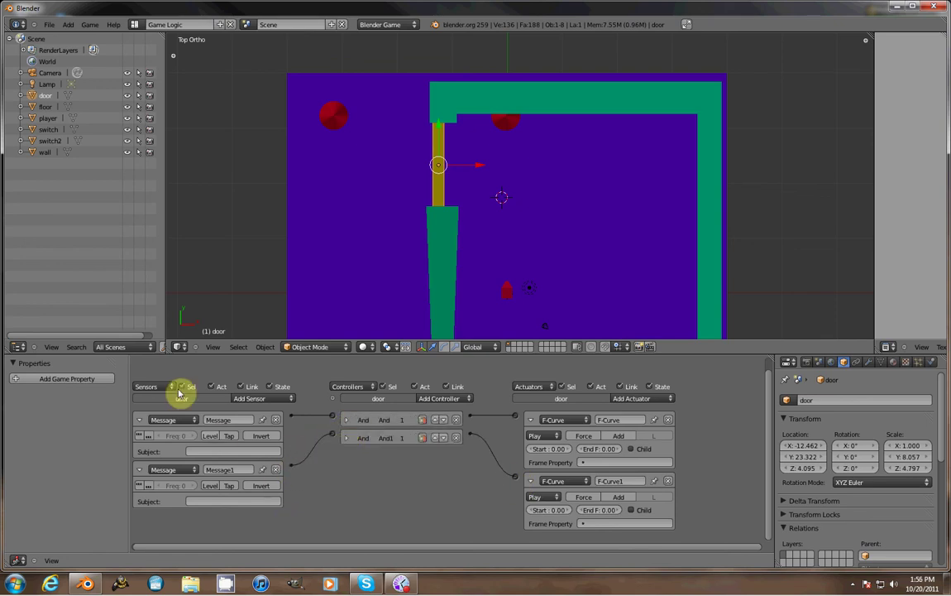
{"action": "left_click", "coordinate": [139, 424]}
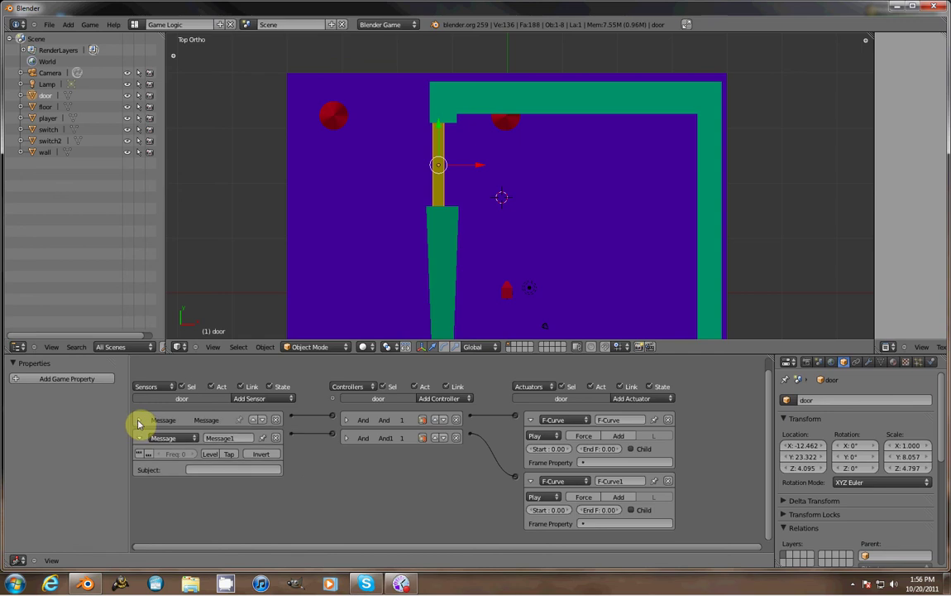
{"action": "left_click", "coordinate": [139, 438]}
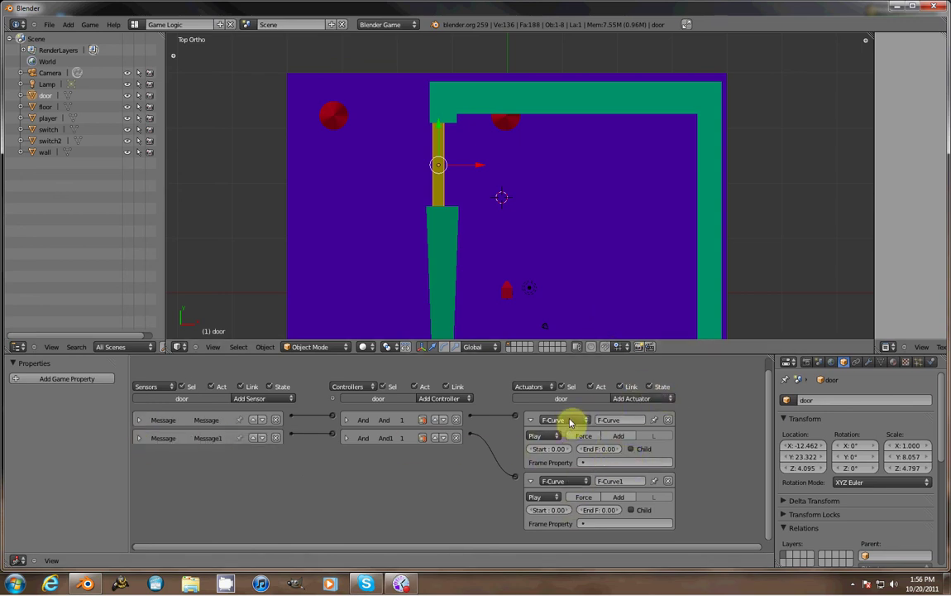
Step: Set the two Message sensors' subjects to open and close, then collapse them
{"action": "left_click", "coordinate": [139, 420]}
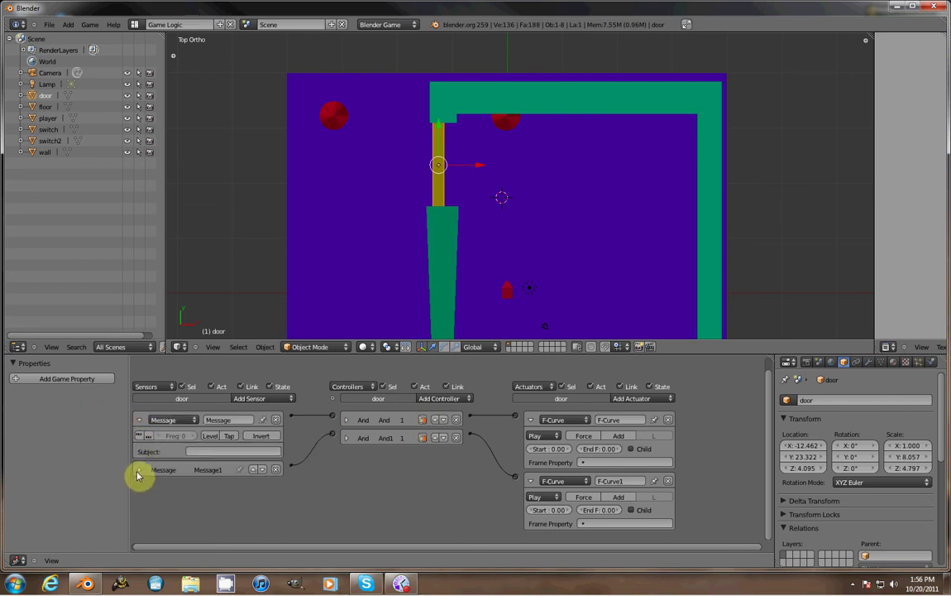
{"action": "left_click", "coordinate": [139, 469]}
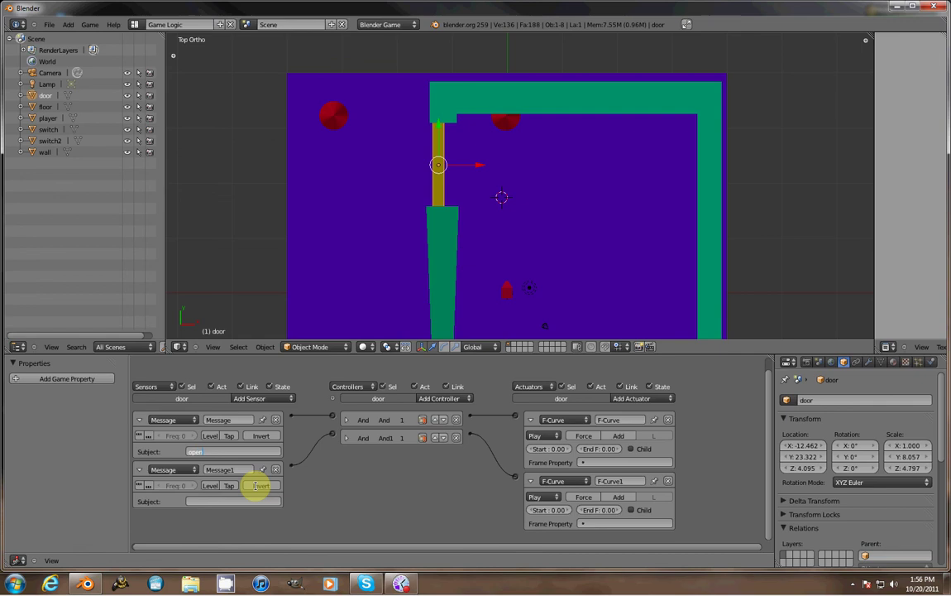
{"action": "left_click", "coordinate": [213, 502]}
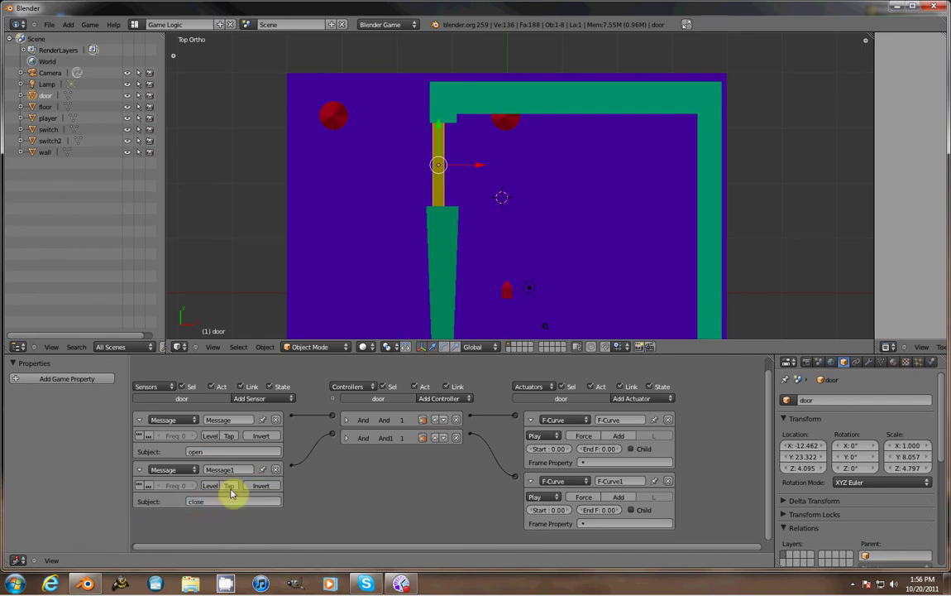
{"action": "left_click", "coordinate": [139, 469]}
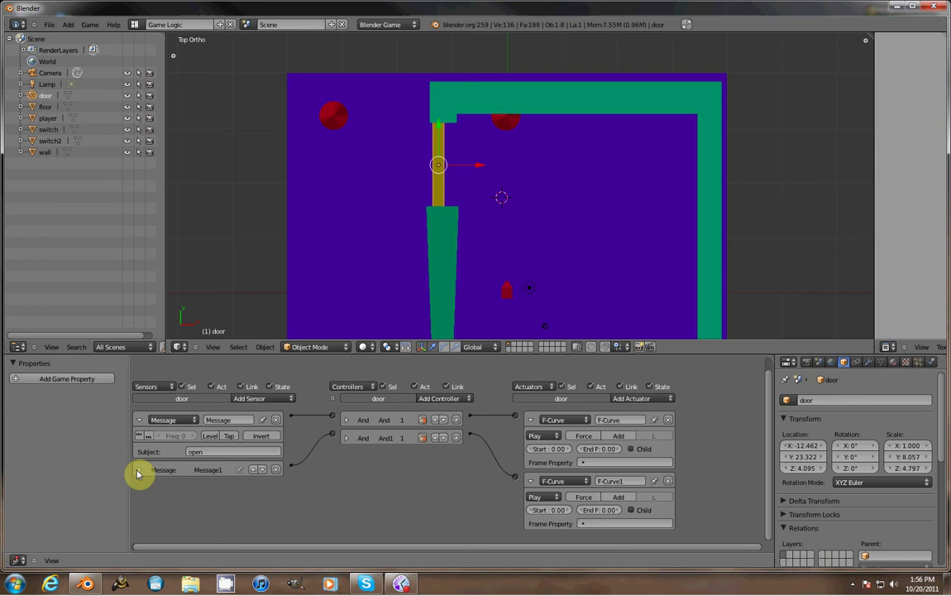
{"action": "left_click", "coordinate": [139, 419]}
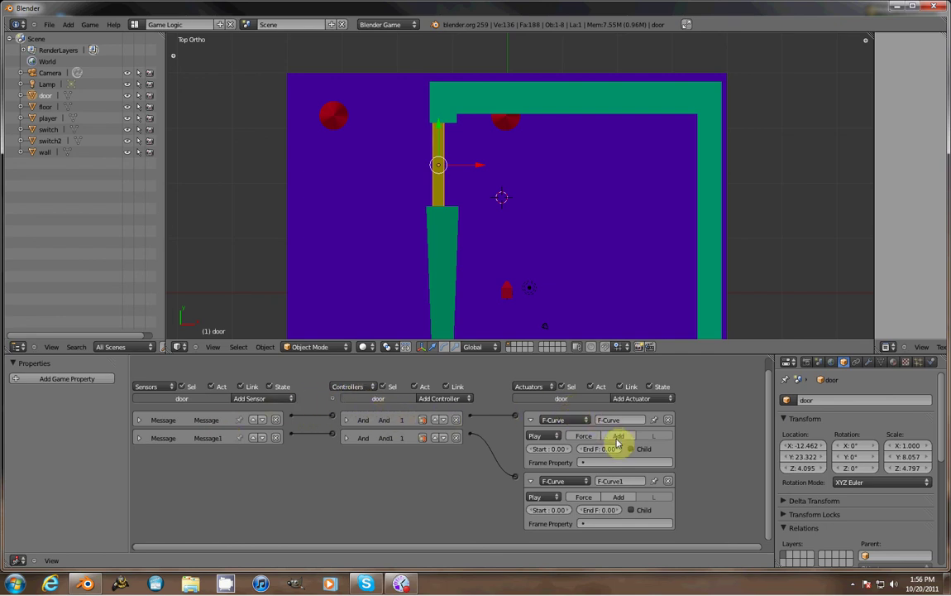
Step: Set the first F-Curve actuator to play frames 1 to 20
{"action": "left_click", "coordinate": [549, 449]}
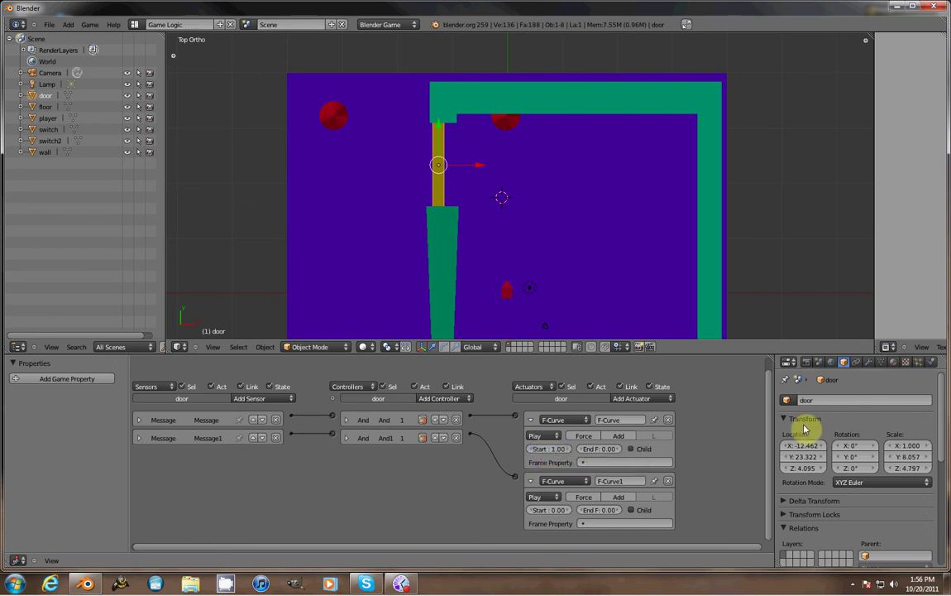
{"action": "left_click", "coordinate": [604, 449]}
{"action": "type", "text": "20"}
{"action": "key", "text": "Return"}
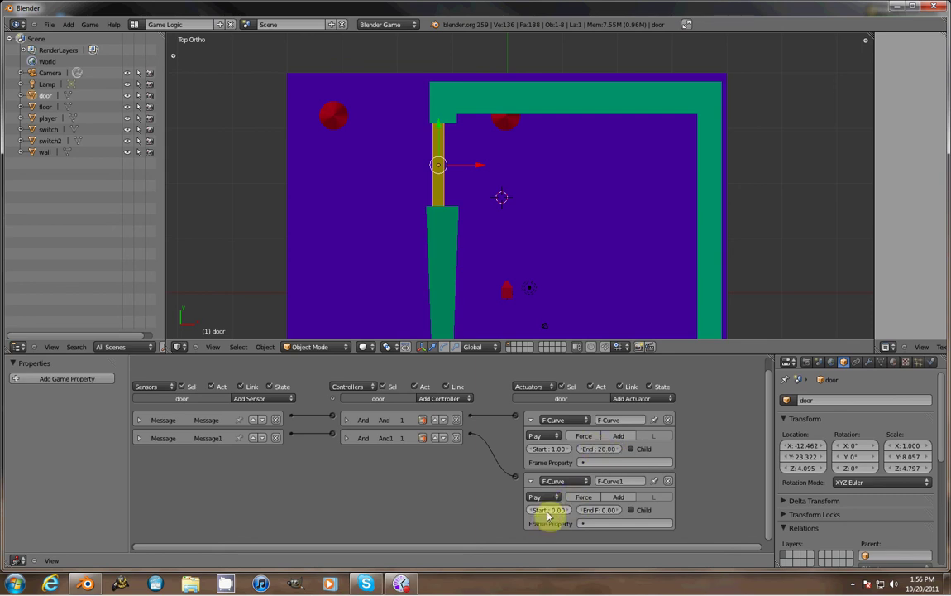
Step: Set the second F-Curve to frames 30 to 50, collapse both, and run the game to test
{"action": "left_click", "coordinate": [550, 510]}
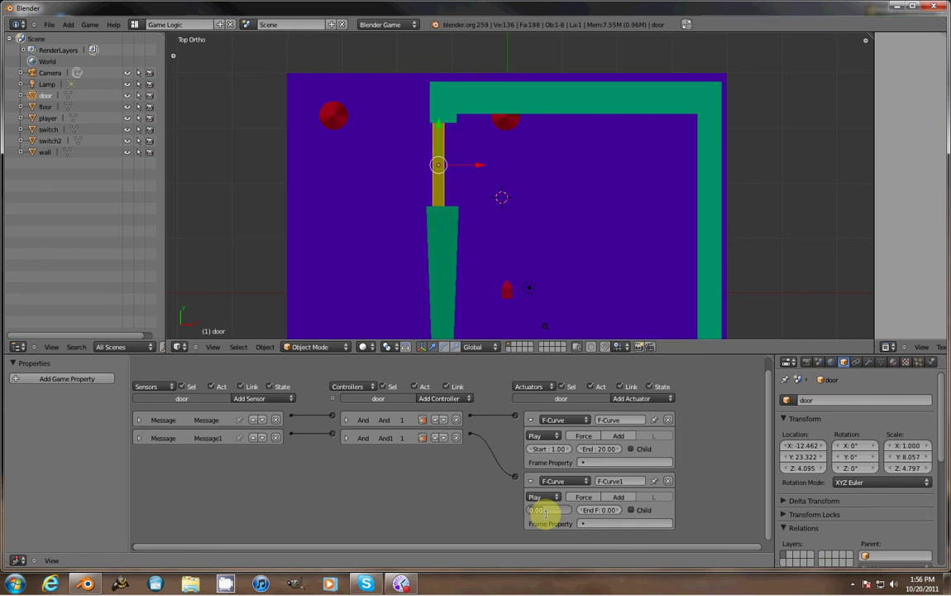
{"action": "left_click", "coordinate": [600, 510]}
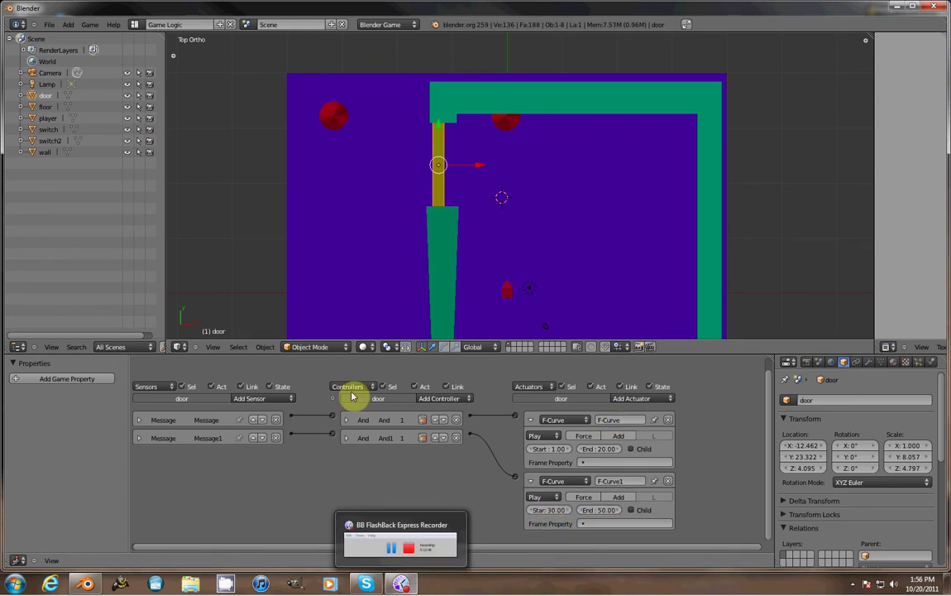
{"action": "left_click", "coordinate": [531, 420]}
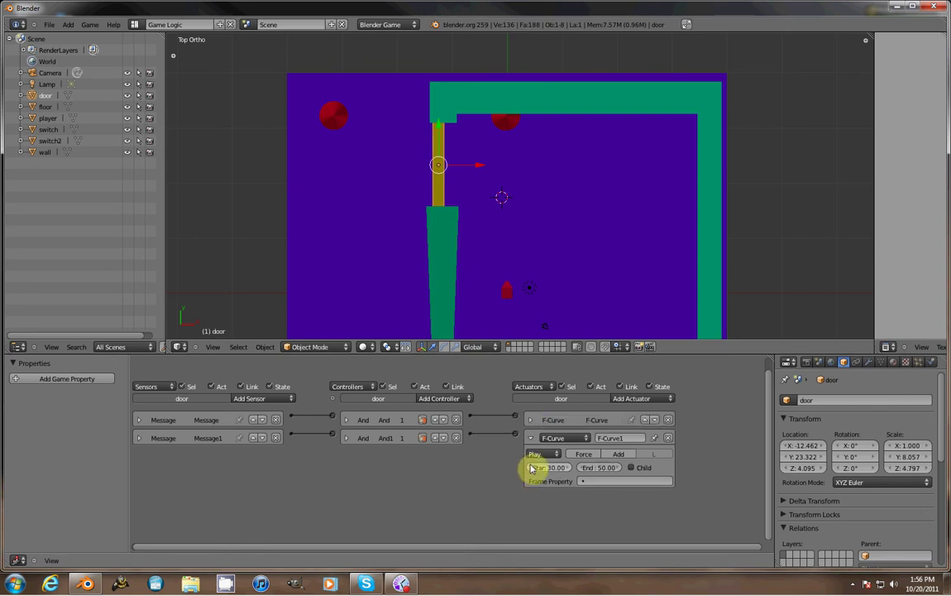
{"action": "left_click", "coordinate": [531, 439]}
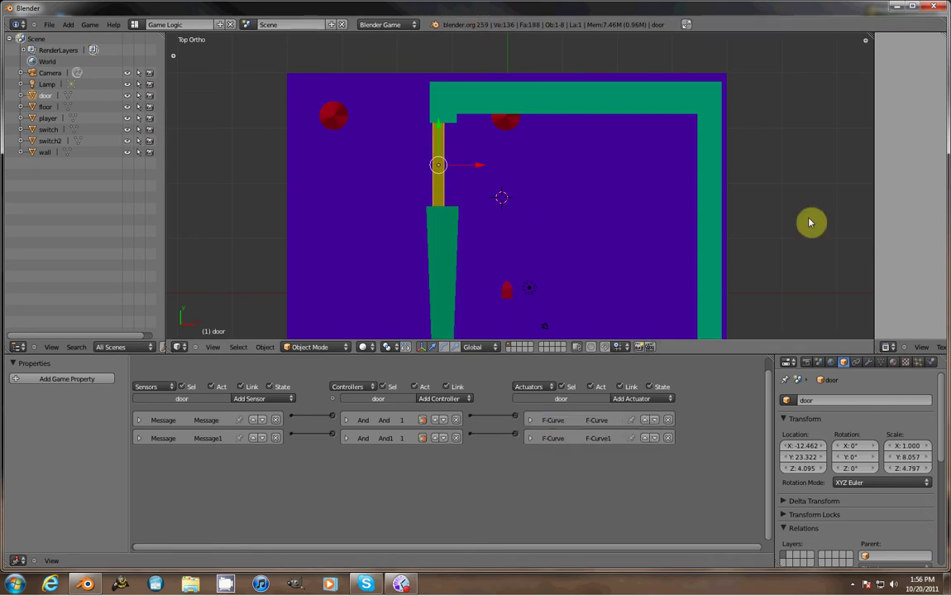
{"action": "key", "text": "p"}
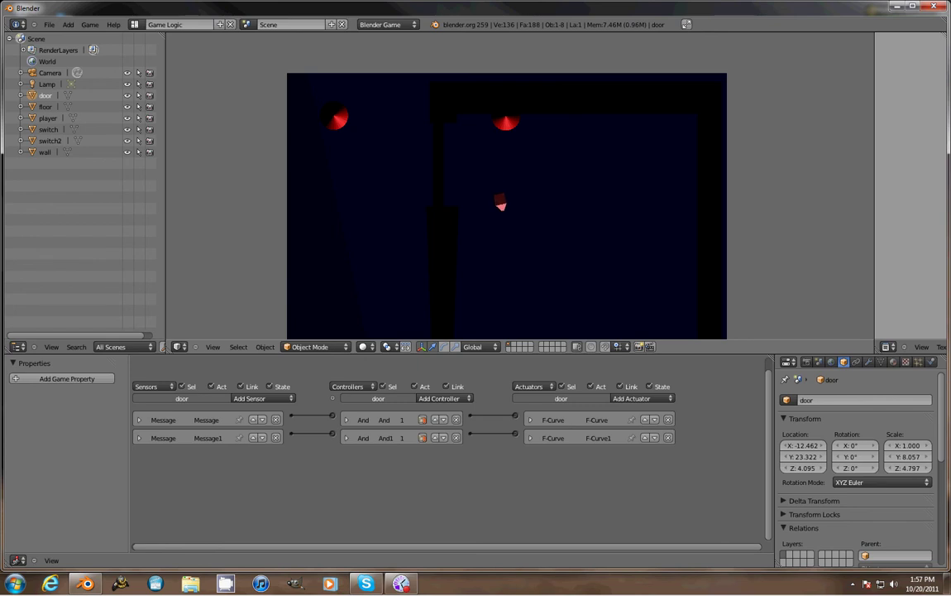
Step: Exit the game test and display the World settings in the Properties editor
{"action": "key", "text": "Escape"}
{"action": "scroll", "coordinate": [505, 233], "scroll_direction": "down", "scroll_amount": 2}
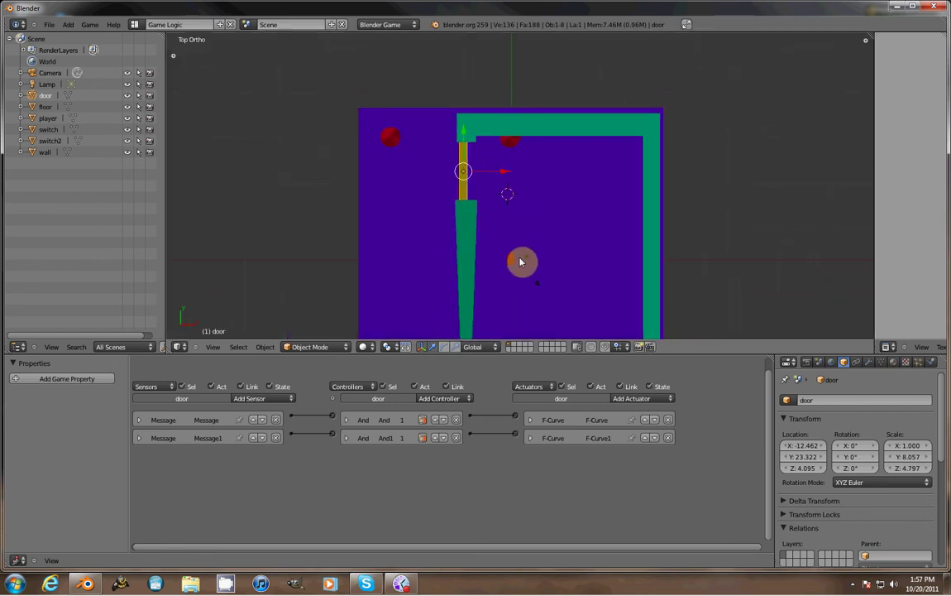
{"action": "left_click", "coordinate": [830, 363]}
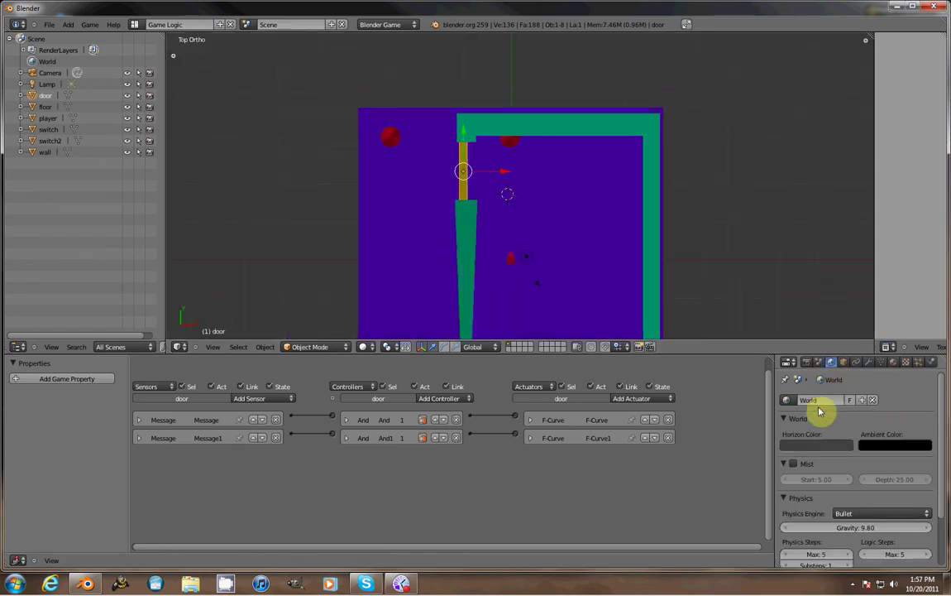
{"action": "scroll", "coordinate": [821, 499], "scroll_direction": "down", "scroll_amount": 3}
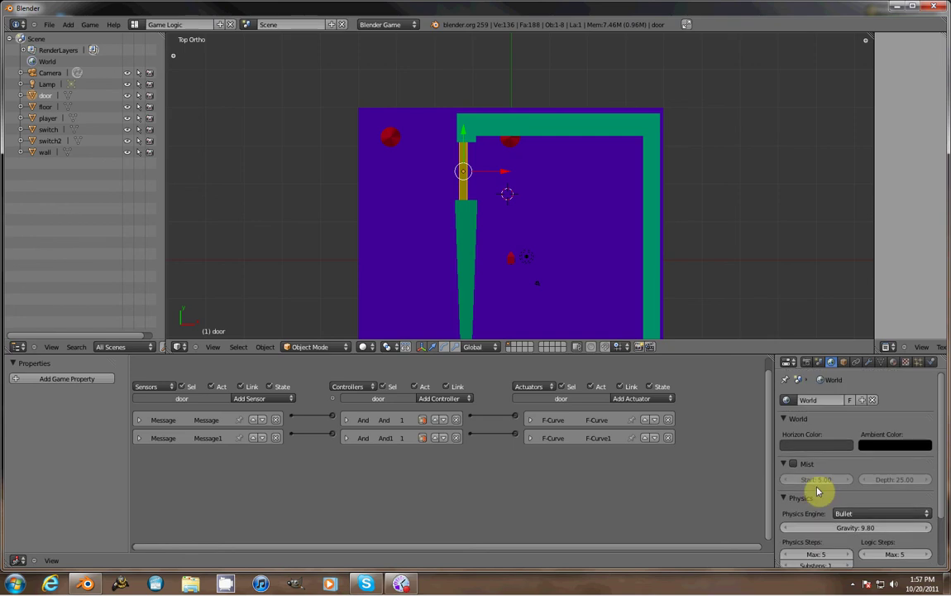
{"action": "scroll", "coordinate": [836, 424], "scroll_direction": "up", "scroll_amount": 3}
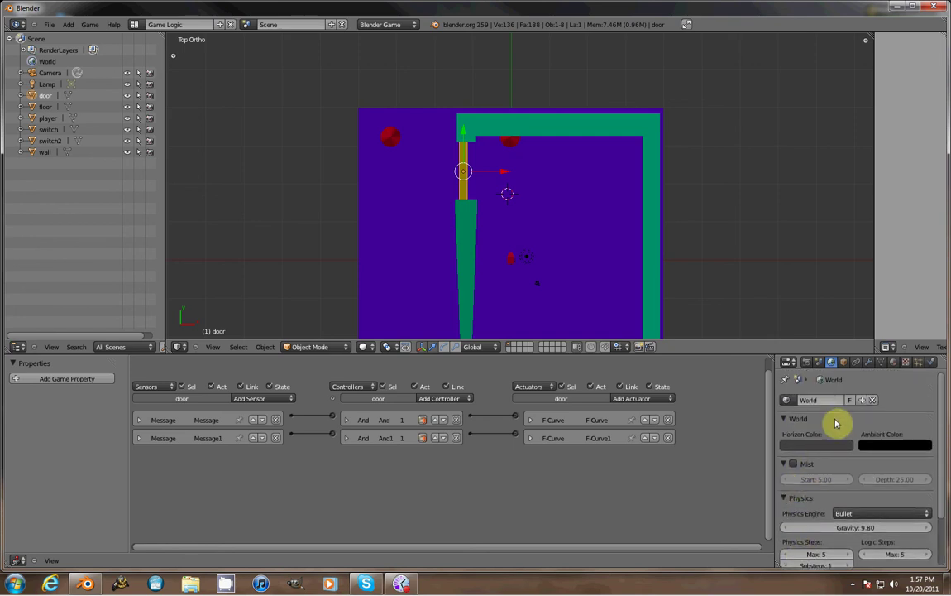
Step: Switch to the Default layout, show the World settings and set the engine to Blender Render
{"action": "left_click", "coordinate": [136, 24]}
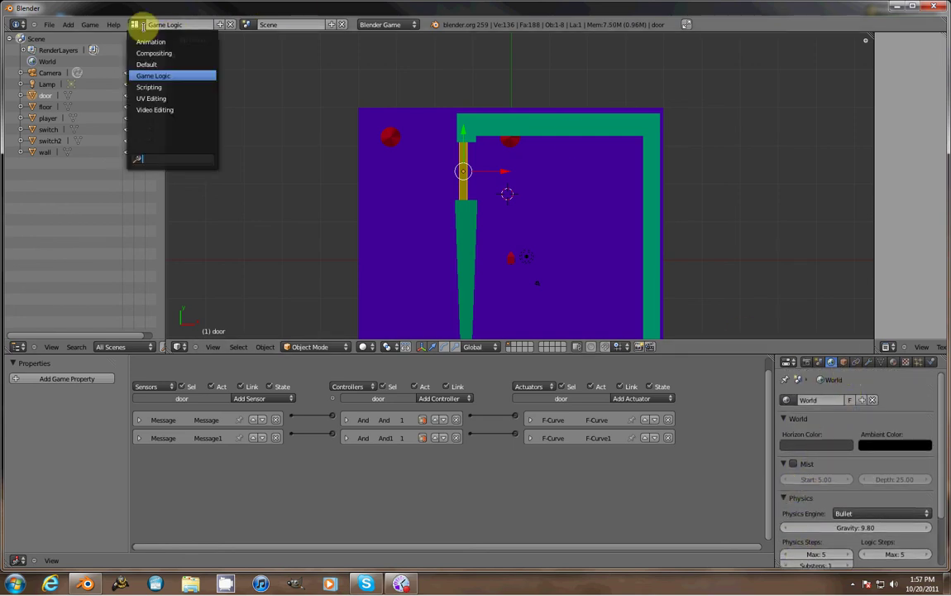
{"action": "left_click", "coordinate": [149, 64]}
{"action": "scroll", "coordinate": [626, 206], "scroll_direction": "down", "scroll_amount": 1}
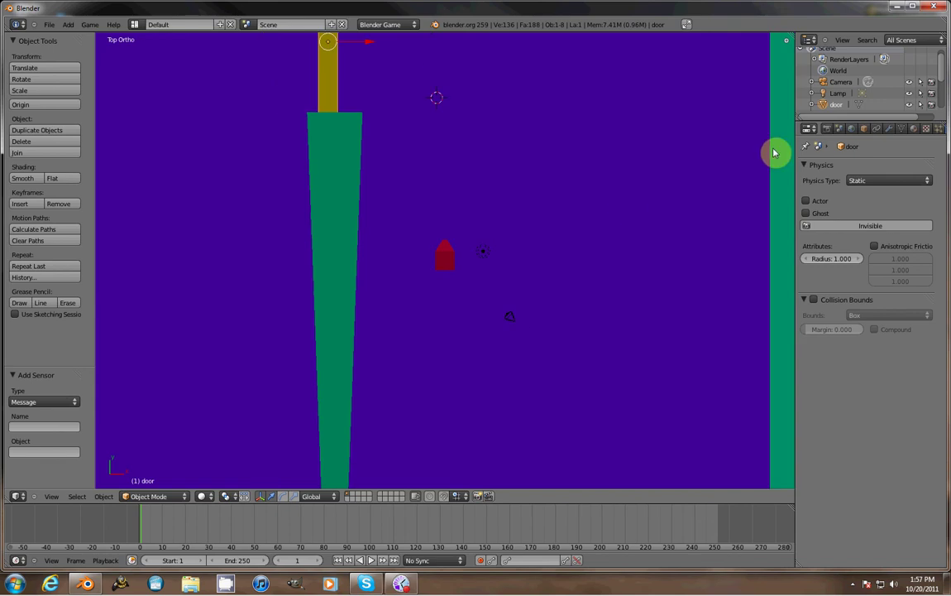
{"action": "left_click", "coordinate": [852, 130]}
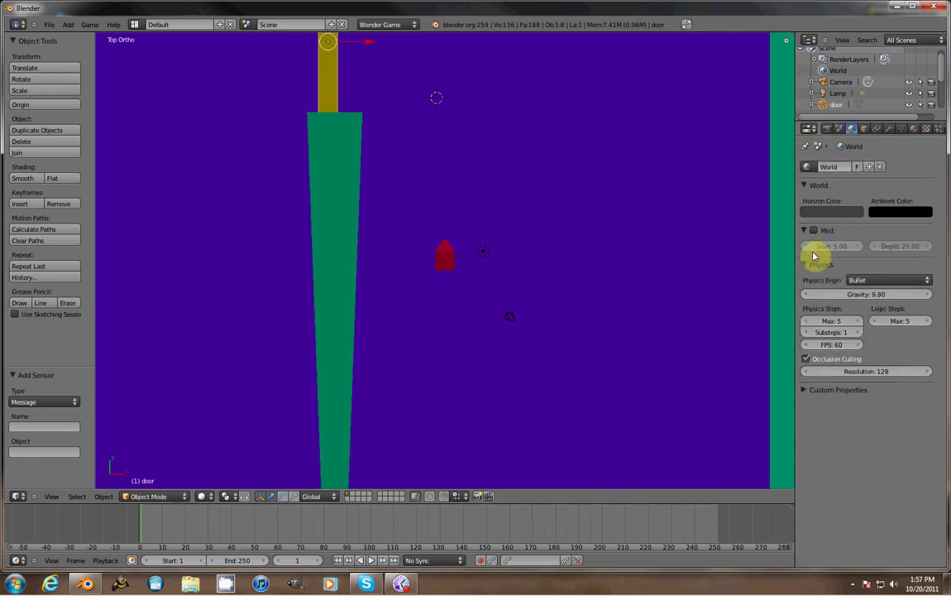
{"action": "left_click", "coordinate": [385, 23]}
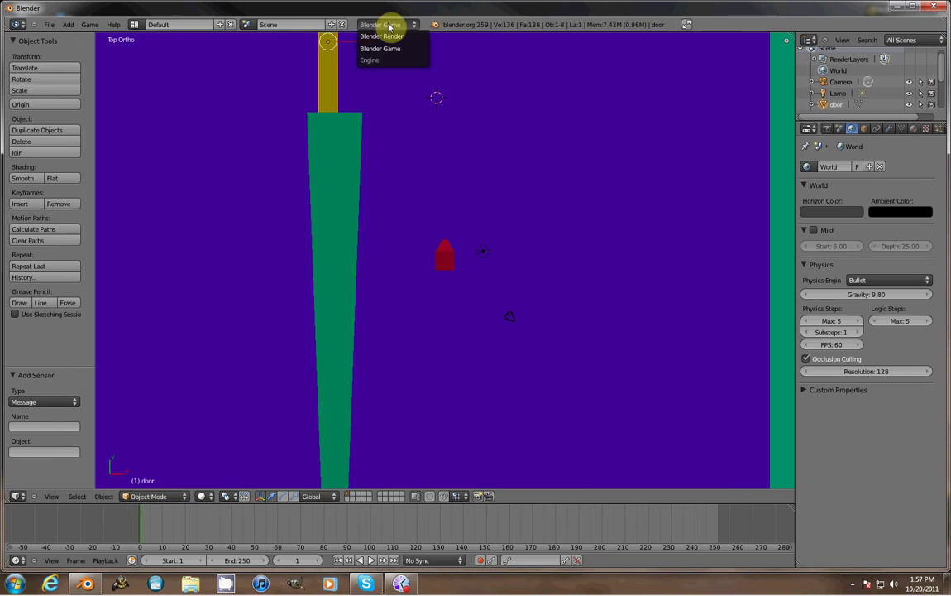
{"action": "left_click", "coordinate": [404, 36]}
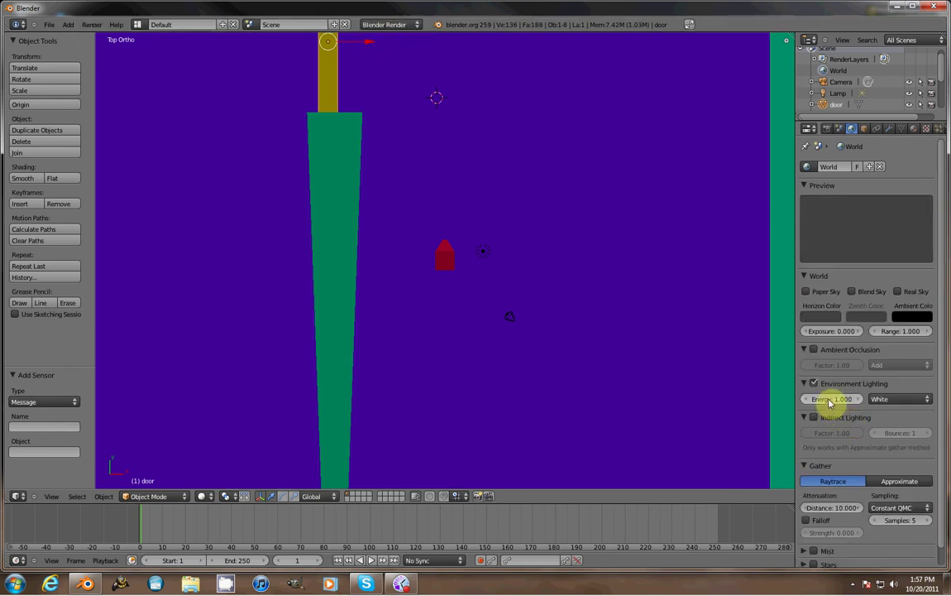
Step: Raise environment lighting energy to 5.150, make the horizon white, and return to Blender Game
{"action": "left_click_drag", "start_coordinate": [830, 401], "coordinate": [775, 321]}
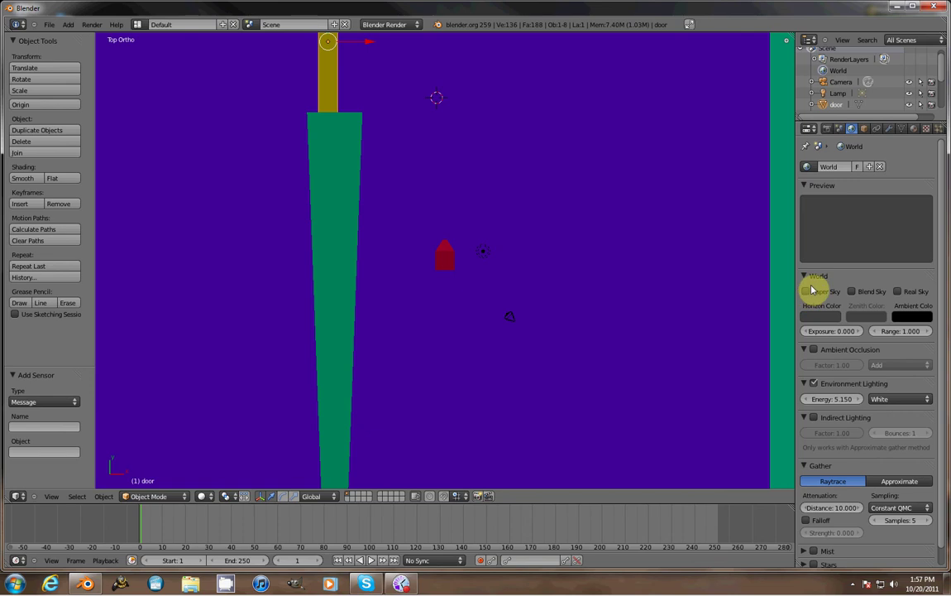
{"action": "left_click", "coordinate": [821, 318]}
{"action": "left_click_drag", "start_coordinate": [835, 214], "coordinate": [832, 161]}
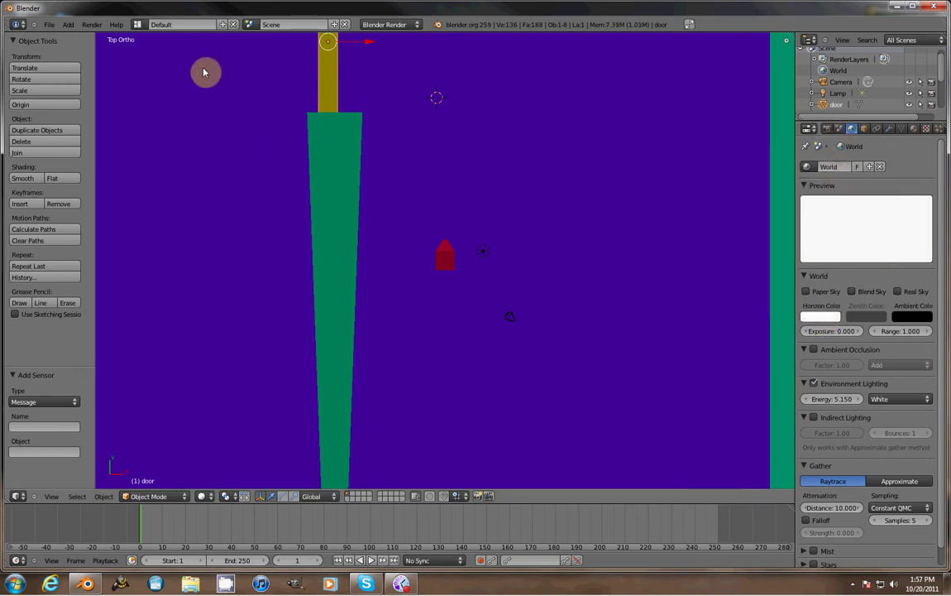
{"action": "left_click", "coordinate": [376, 25]}
{"action": "left_click", "coordinate": [396, 49]}
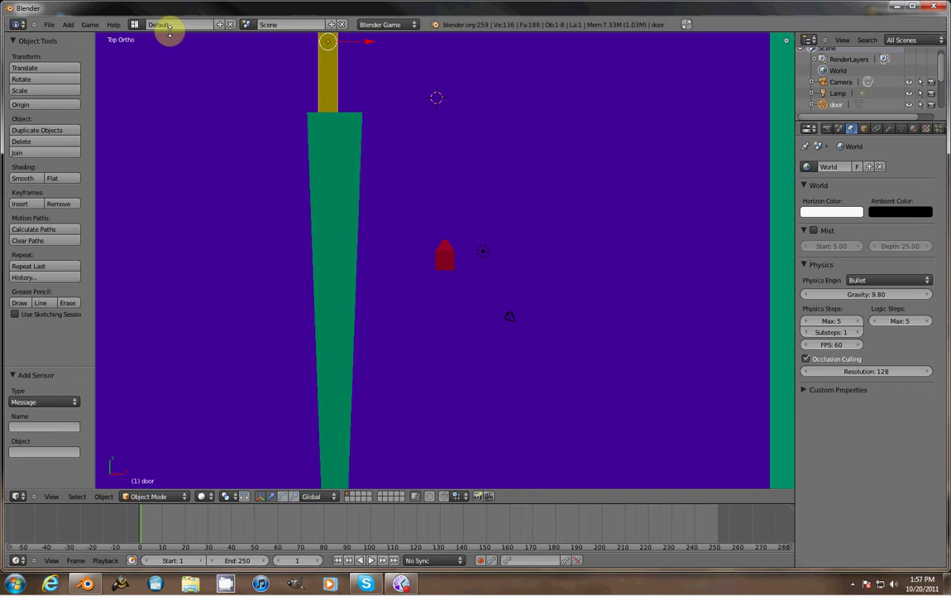
Step: Switch to the Animation layout and view the level from above in wireframe with the tool shelf
{"action": "left_click", "coordinate": [135, 24]}
{"action": "left_click", "coordinate": [157, 42]}
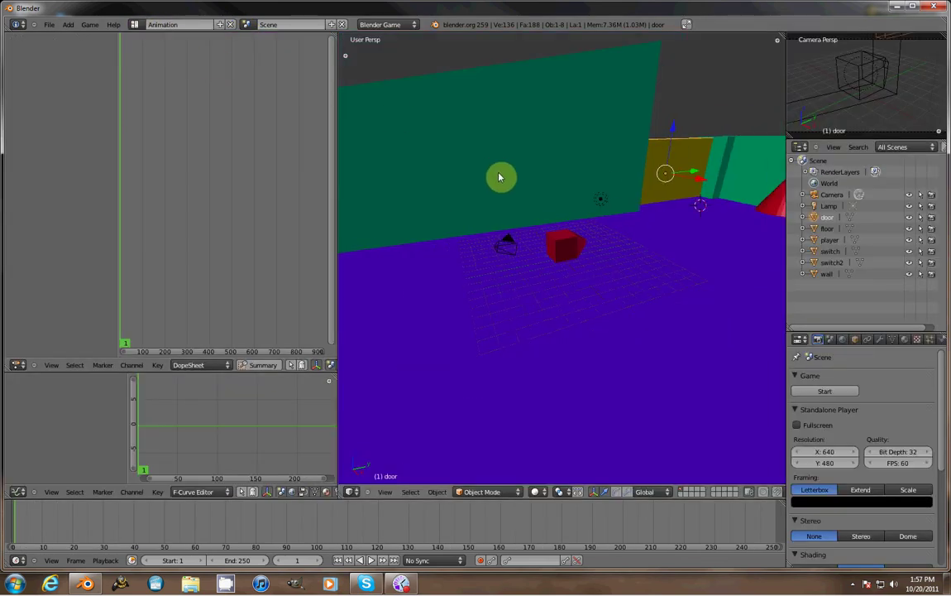
{"action": "key", "text": "KP_7"}
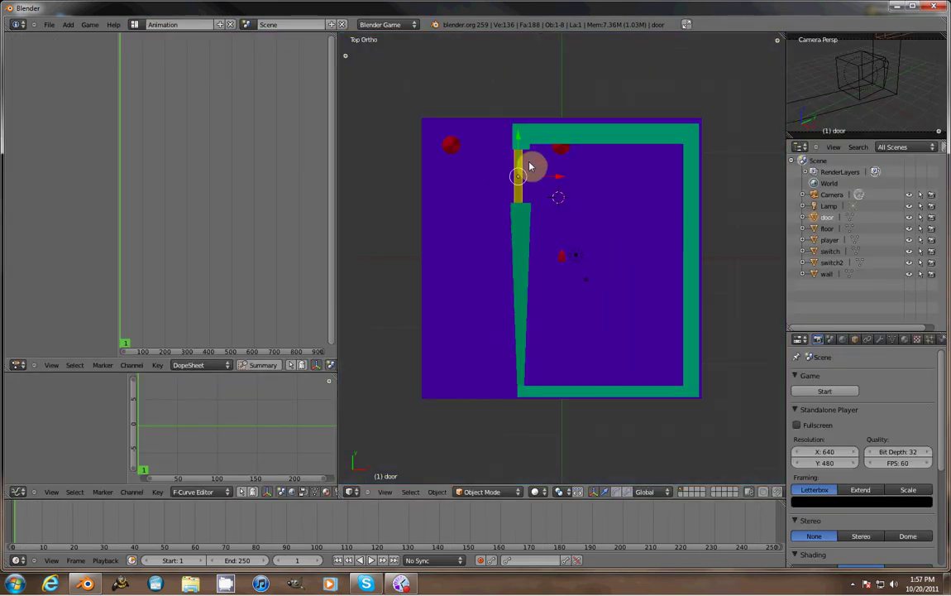
{"action": "middle_click_drag", "start_coordinate": [565, 176], "coordinate": [590, 239], "text": "shift"}
{"action": "key", "text": "z"}
{"action": "scroll", "coordinate": [588, 240], "scroll_direction": "up", "scroll_amount": 4}
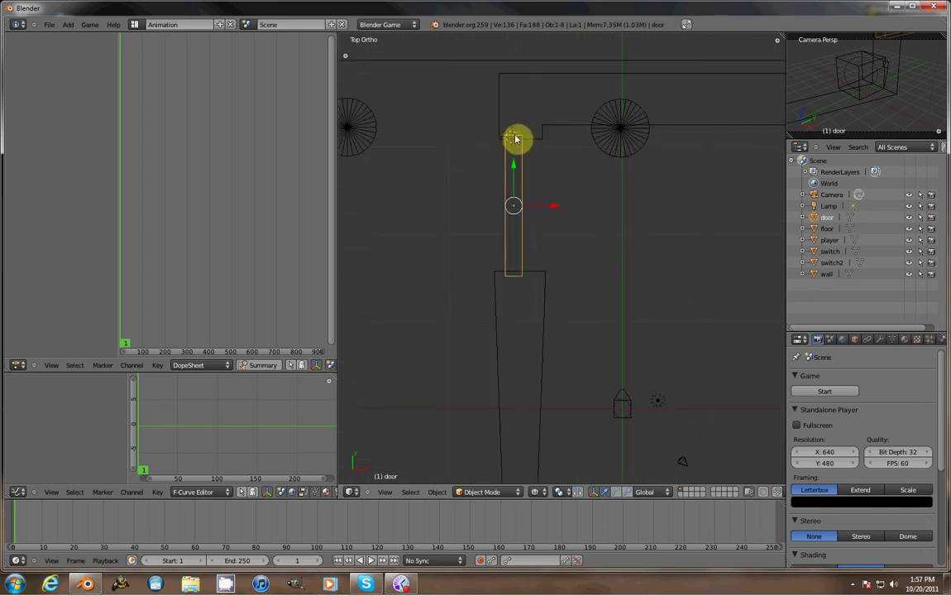
{"action": "key", "text": "t"}
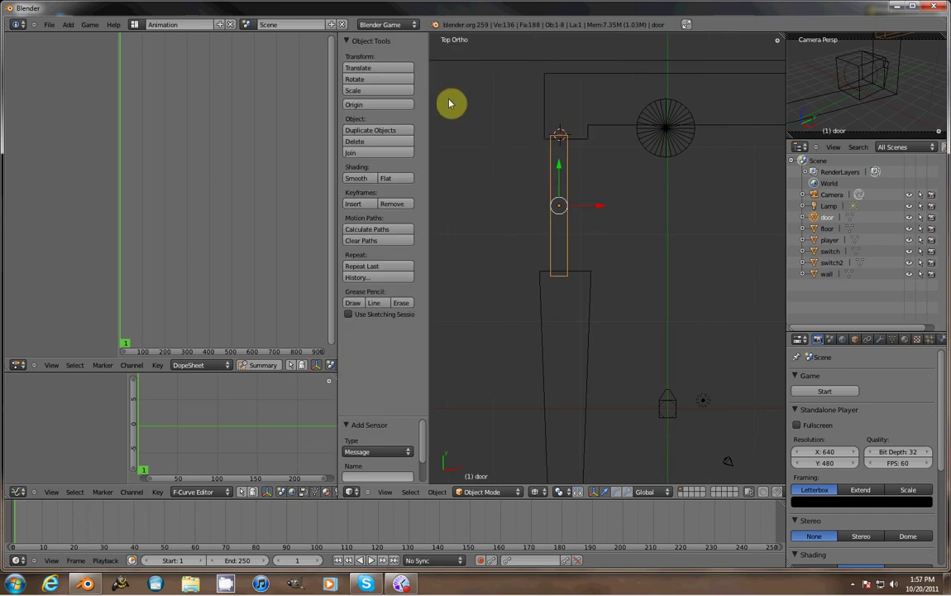
Step: Move the door's origin to the 3D cursor at its hinge and enable automatic keyframing
{"action": "left_click", "coordinate": [361, 108]}
{"action": "left_click", "coordinate": [340, 132]}
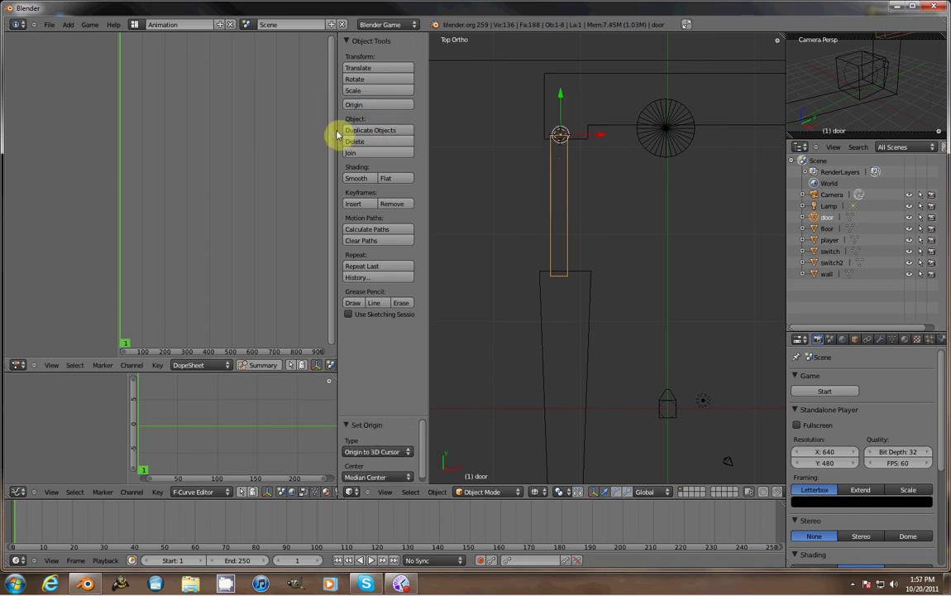
{"action": "key", "text": "z"}
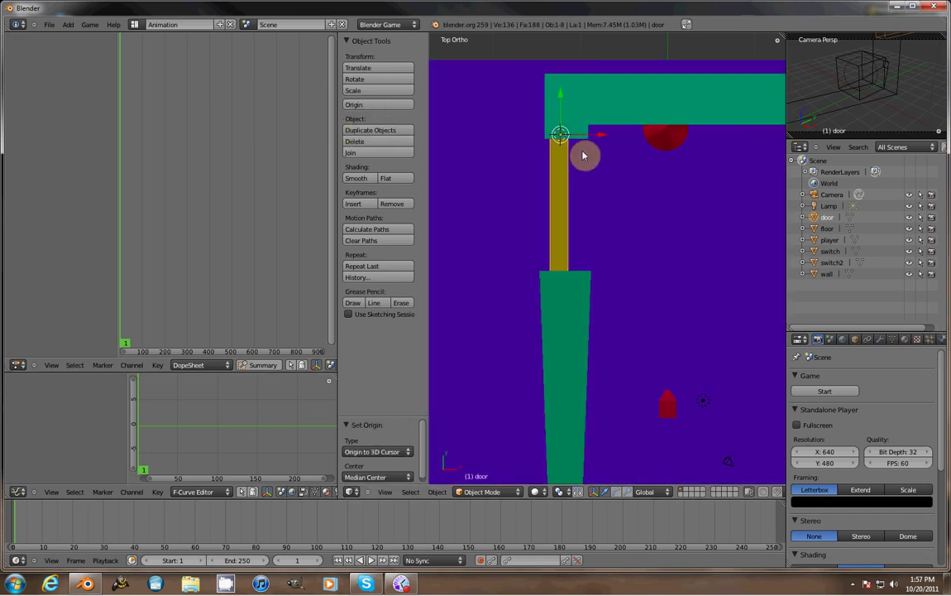
{"action": "scroll", "coordinate": [582, 155], "scroll_direction": "down", "scroll_amount": 3}
{"action": "key", "text": "r"}
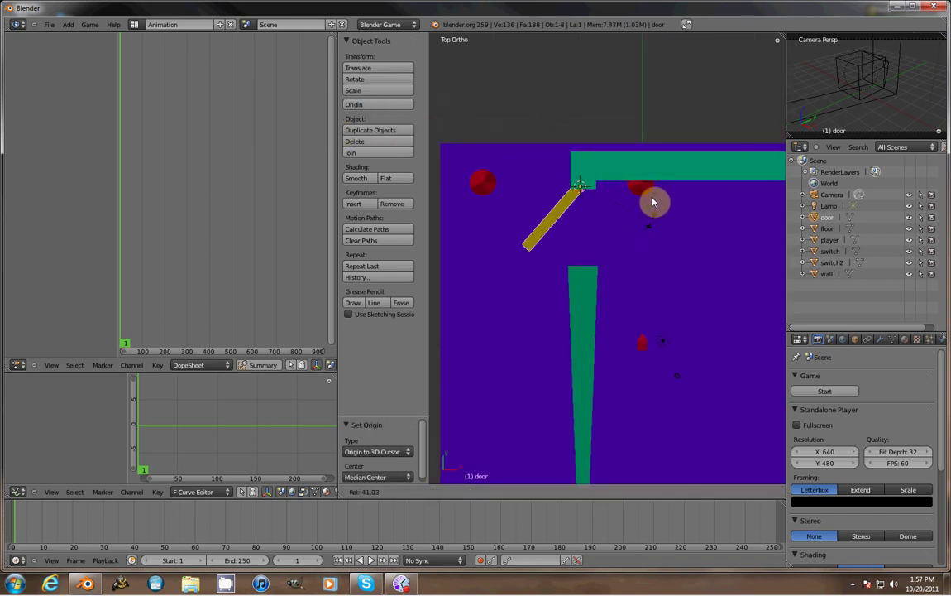
{"action": "left_click", "coordinate": [663, 153]}
{"action": "key", "text": "ctrl+z"}
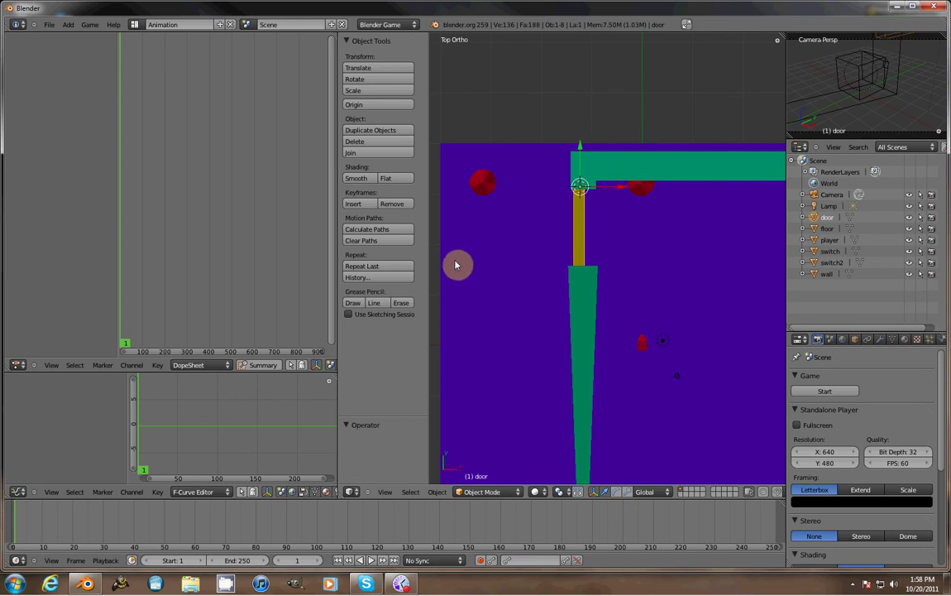
{"action": "left_click_drag", "start_coordinate": [347, 276], "coordinate": [181, 284]}
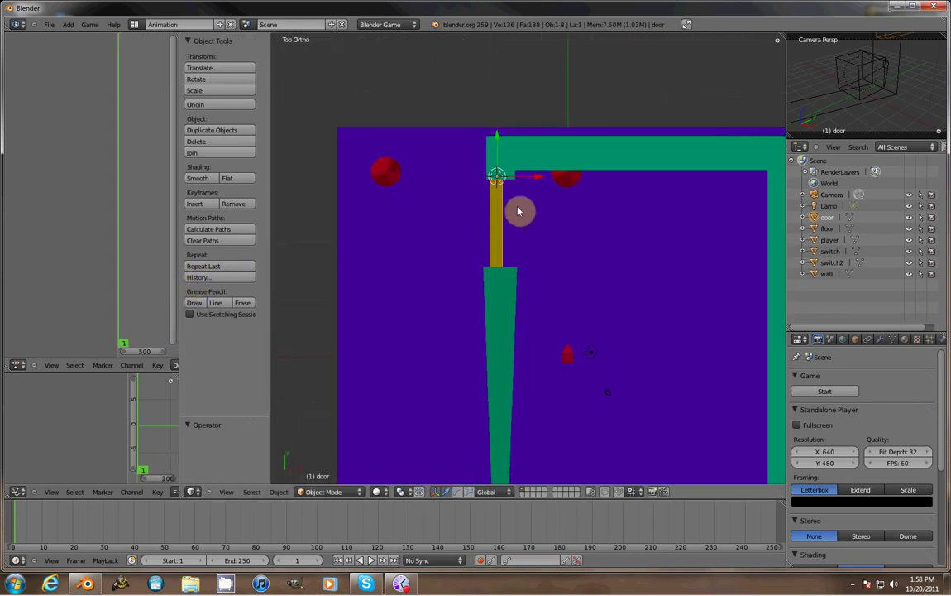
{"action": "left_click", "coordinate": [481, 560]}
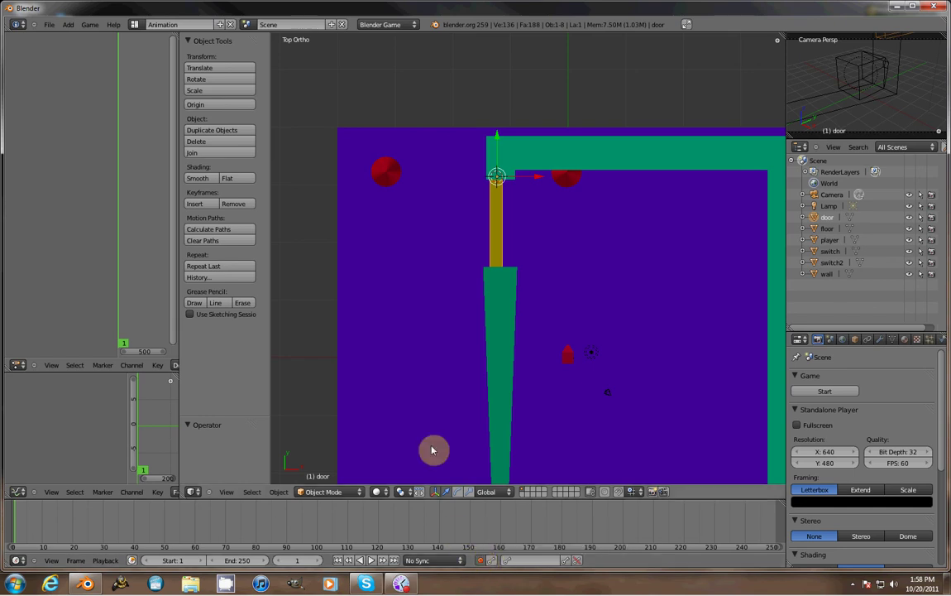
Step: Key the door closed at frame 1 and rotated about 90° open at frame 20
{"action": "key", "text": "g"}
{"action": "left_click", "coordinate": [497, 255]}
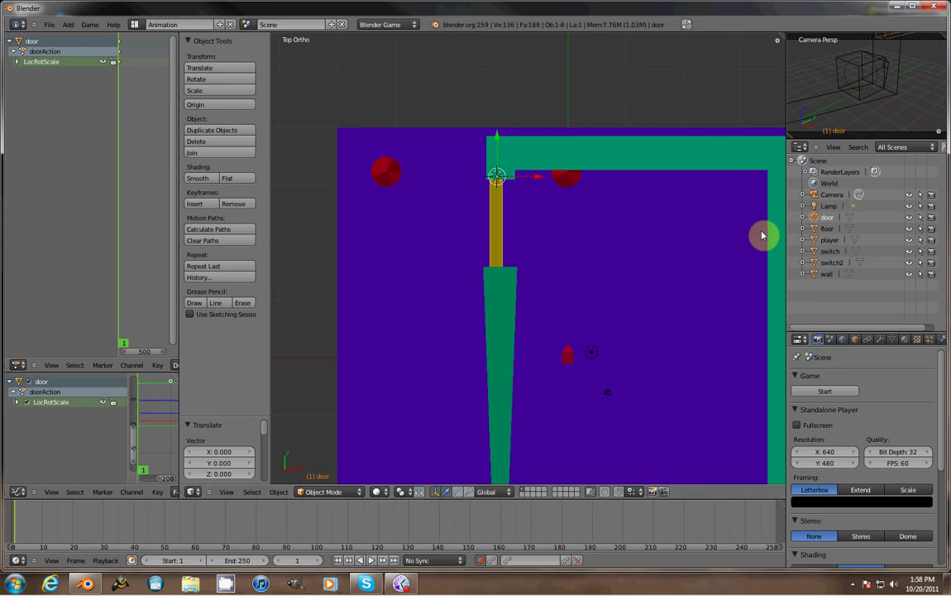
{"action": "key", "text": "Up"}
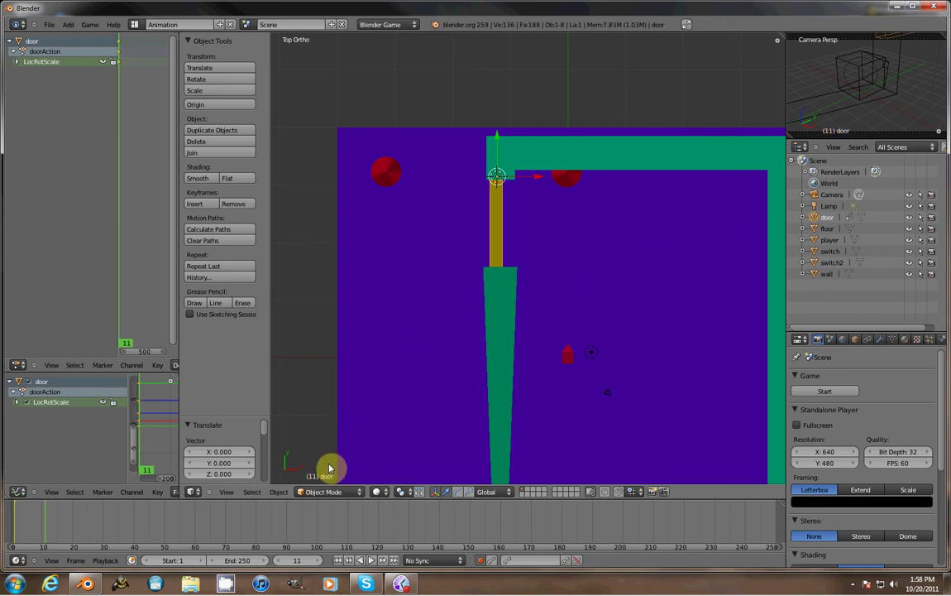
{"action": "key", "text": "Up"}
{"action": "key", "text": "Left"}
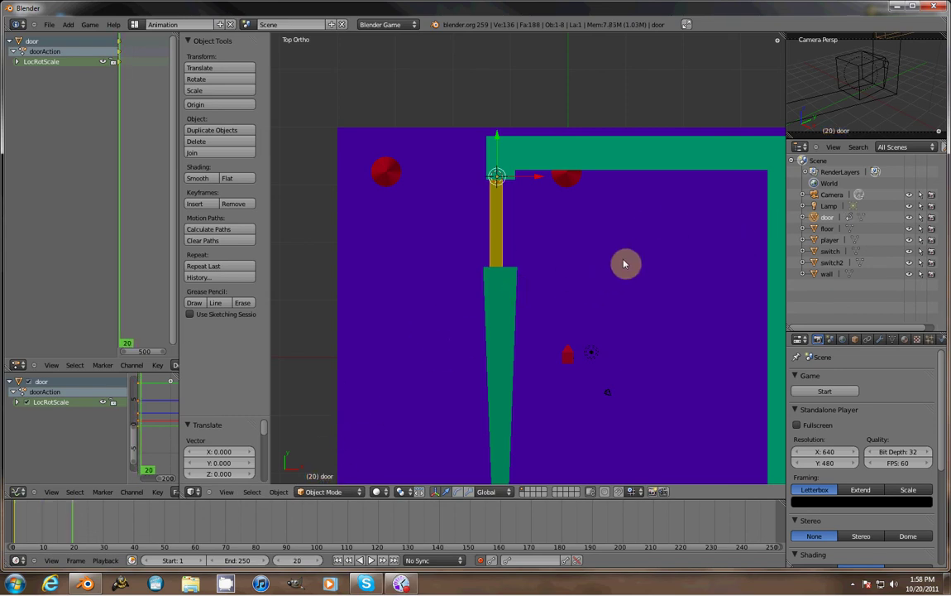
{"action": "key", "text": "r"}
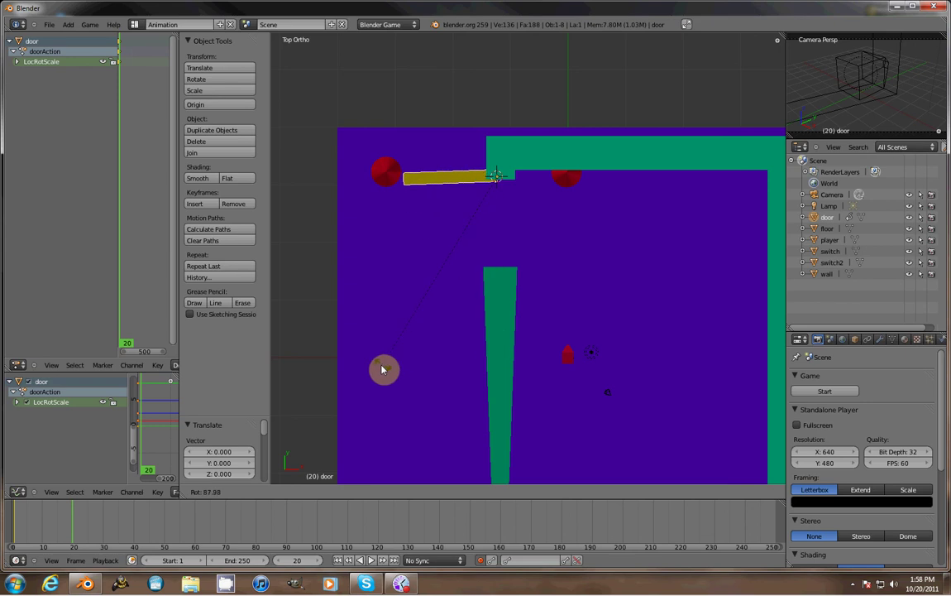
{"action": "left_click", "coordinate": [383, 367]}
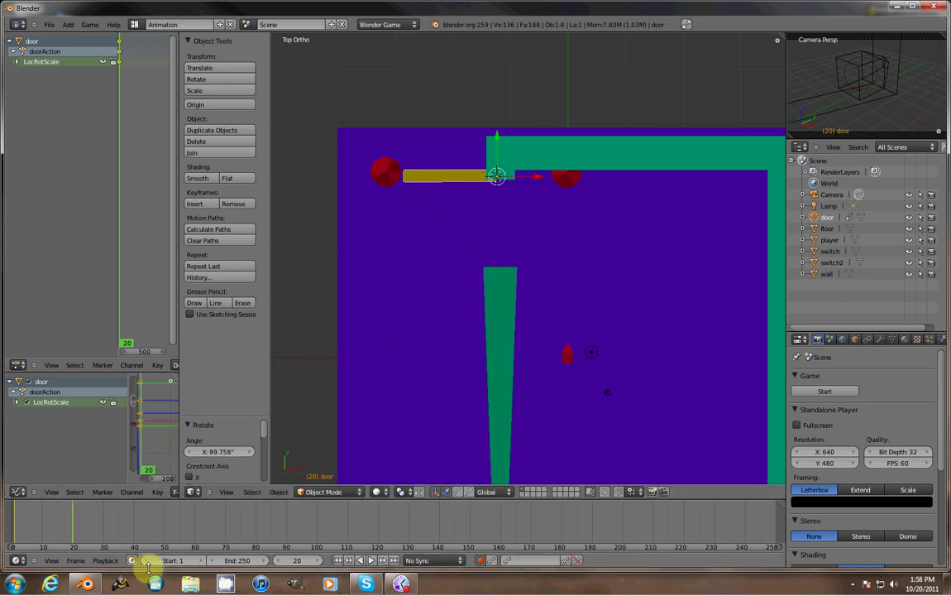
Step: Key the door still open at frame 30 and swung back about -90° at frame 50
{"action": "left_click", "coordinate": [102, 544]}
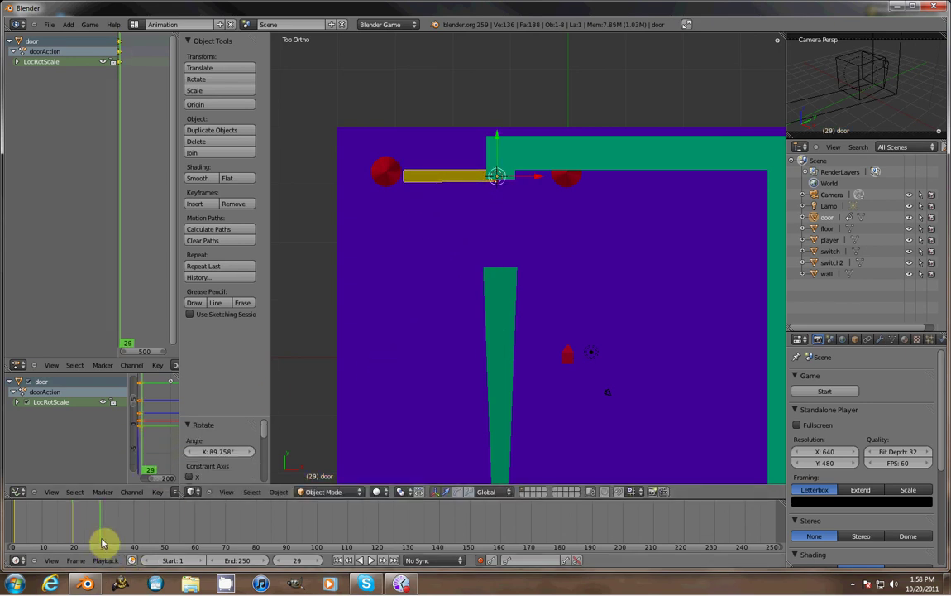
{"action": "left_click", "coordinate": [103, 543]}
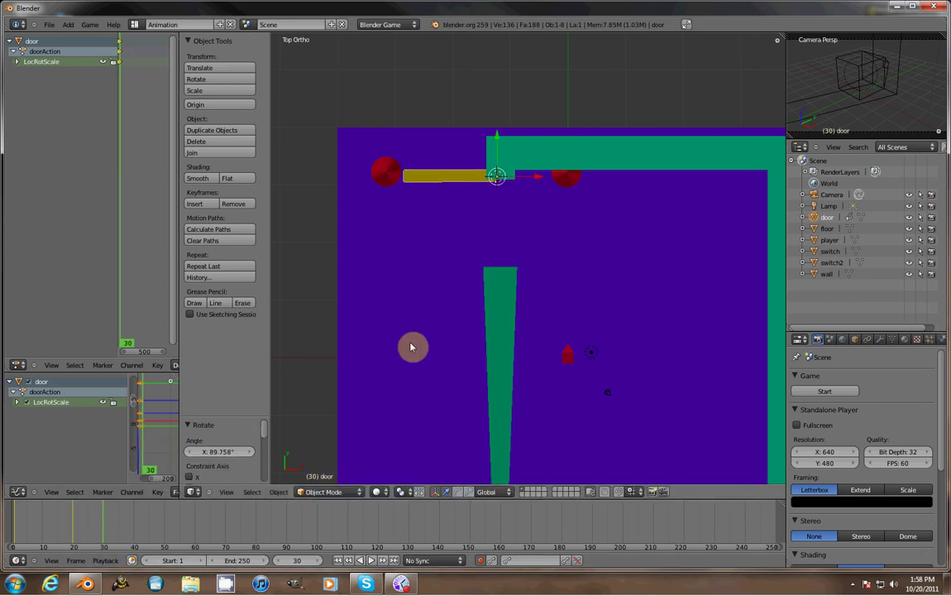
{"action": "key", "text": "r"}
{"action": "left_click", "coordinate": [569, 252]}
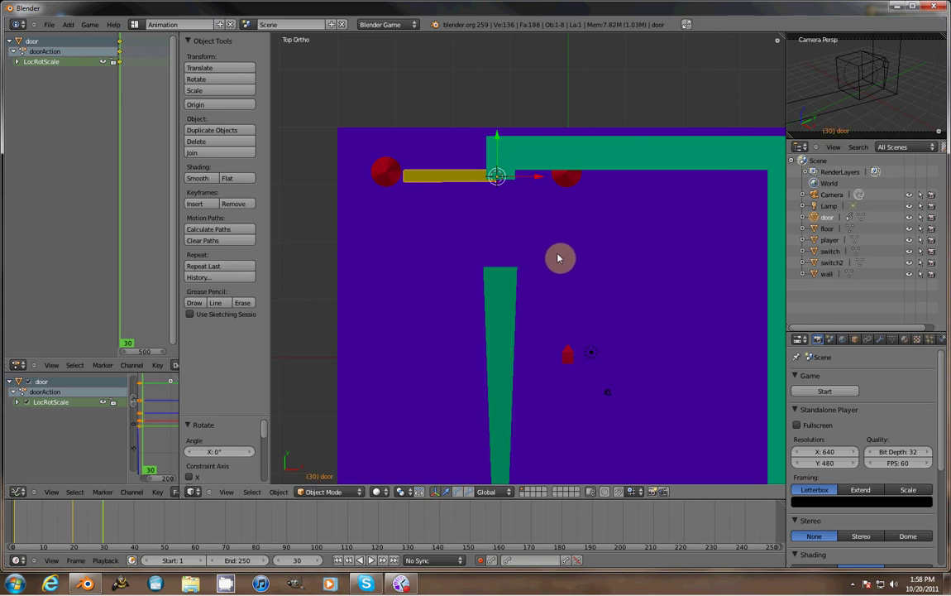
{"action": "key", "text": "Up"}
{"action": "key", "text": "Up"}
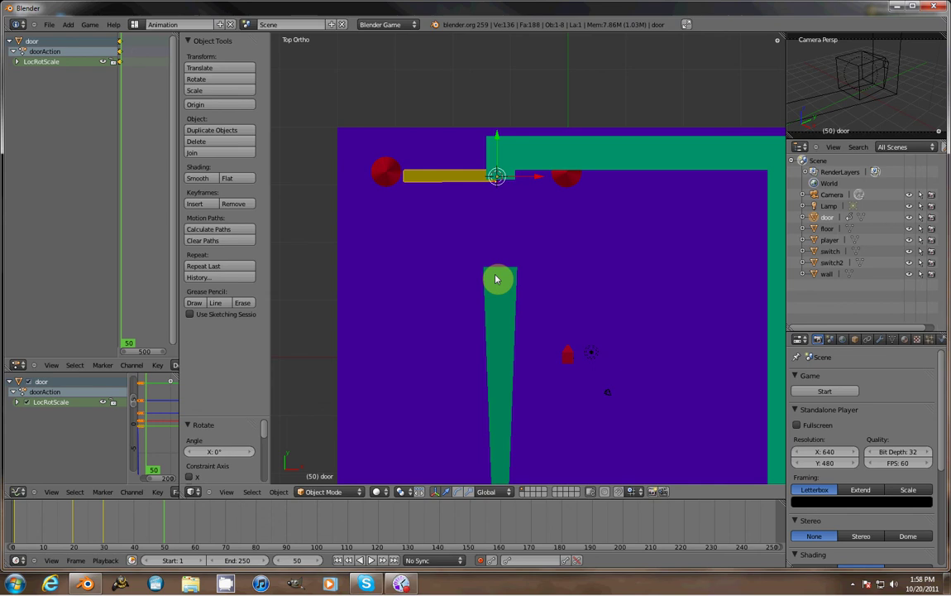
{"action": "key", "text": "r"}
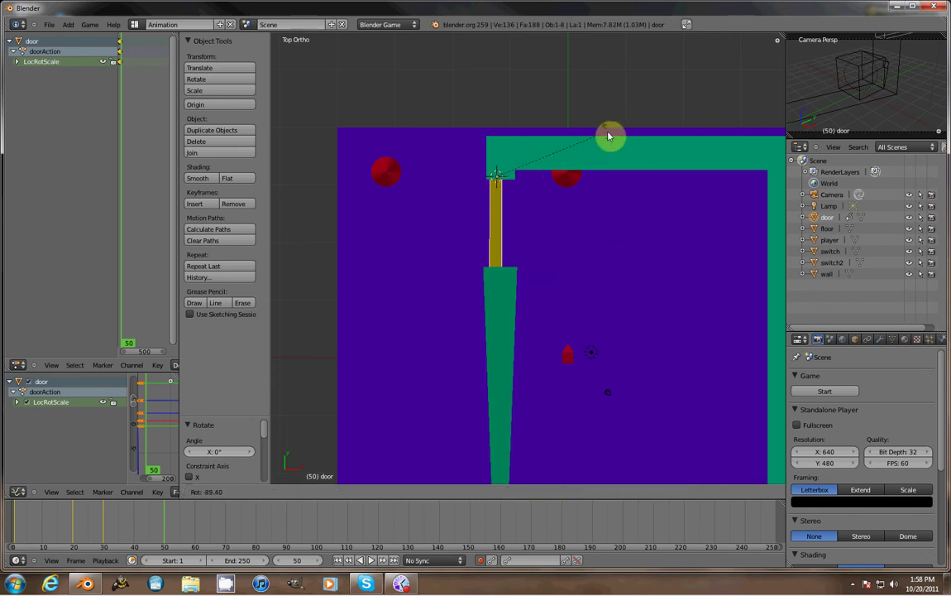
{"action": "left_click", "coordinate": [611, 136]}
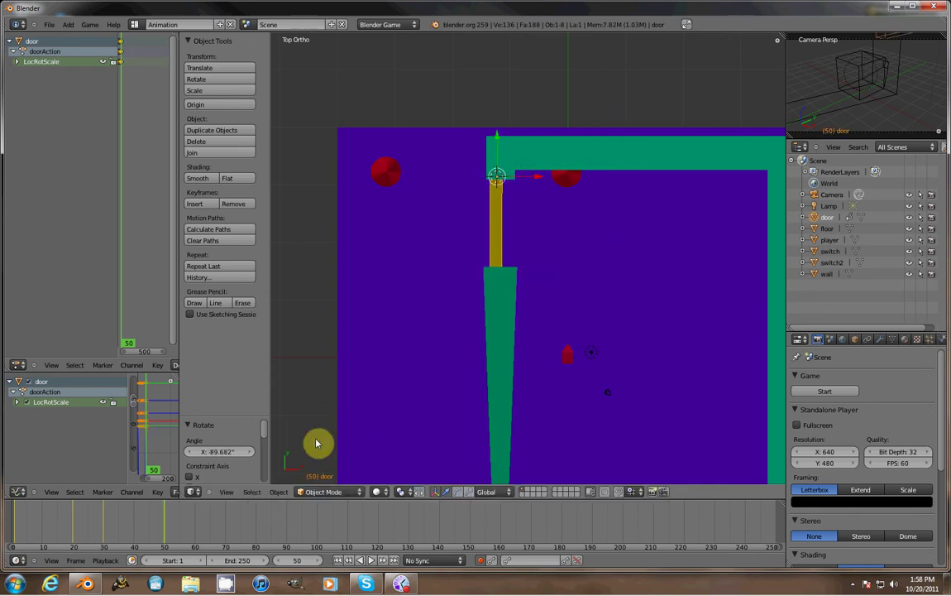
Step: Rewind and play the door animation to check the swing, then stop playback
{"action": "left_click", "coordinate": [338, 560]}
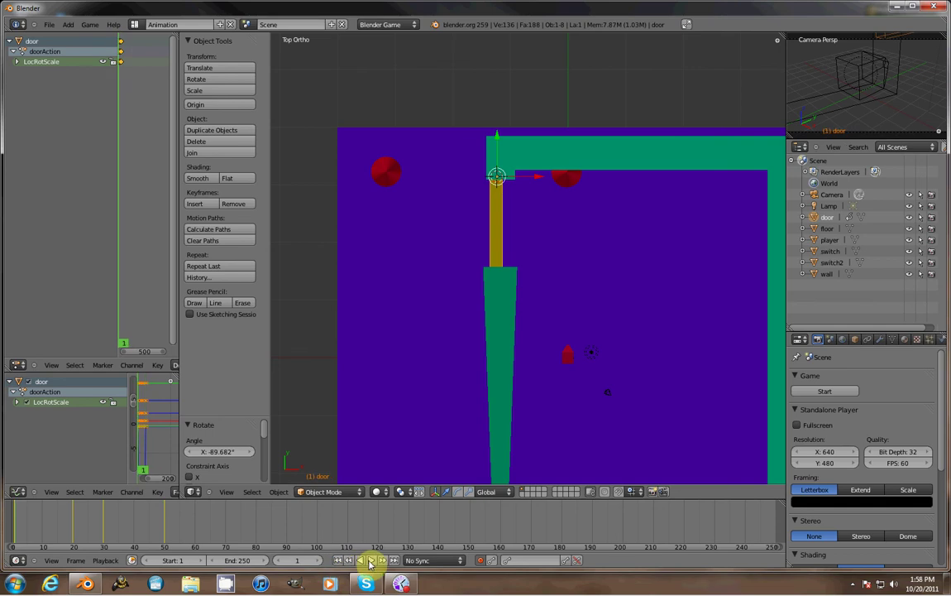
{"action": "left_click", "coordinate": [372, 560]}
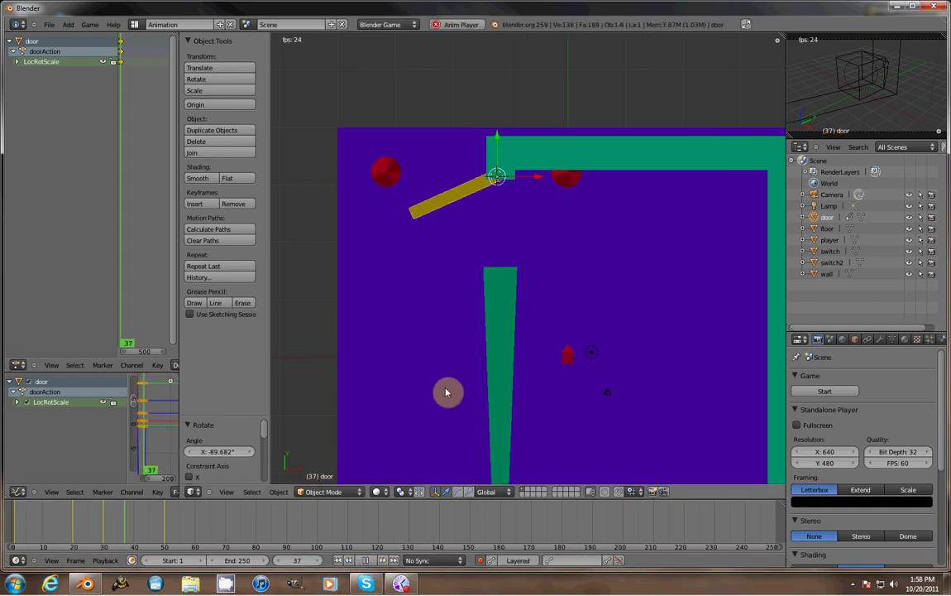
{"action": "key", "text": "space"}
{"action": "key", "text": "space"}
{"action": "key", "text": "Escape"}
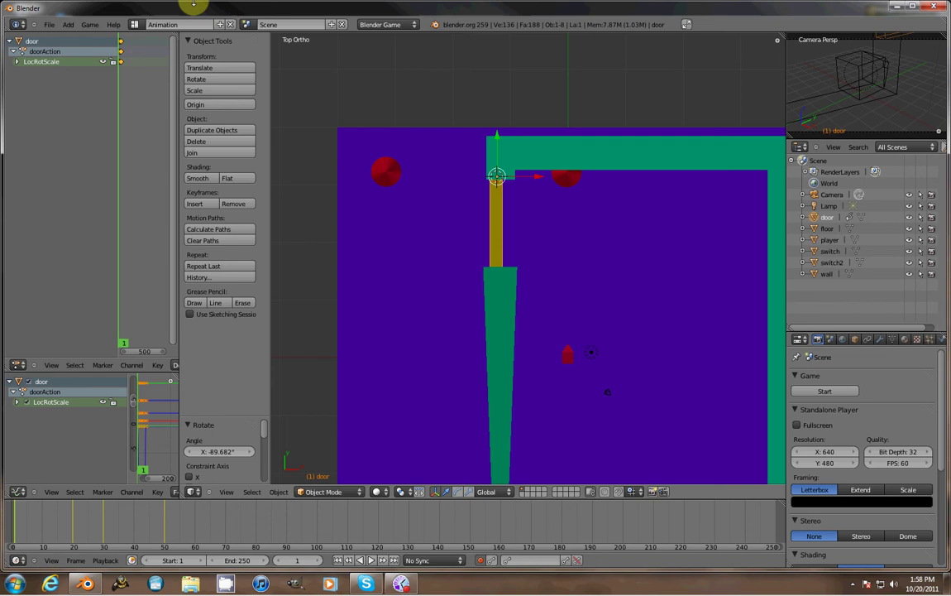
Step: Switch to the Game Logic layout, frame the level, and run the game to test it
{"action": "left_click", "coordinate": [135, 25]}
{"action": "left_click", "coordinate": [171, 81]}
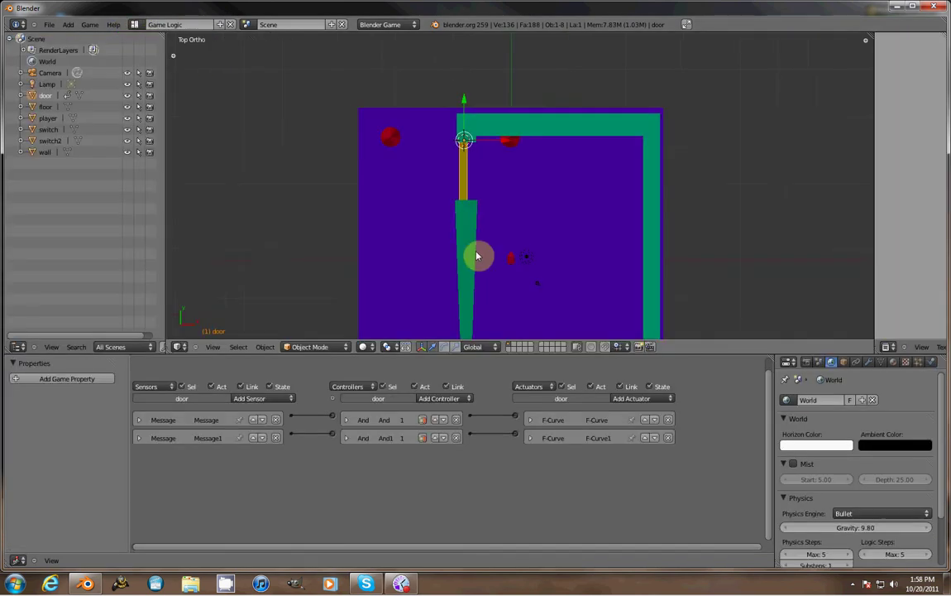
{"action": "scroll", "coordinate": [496, 256], "scroll_direction": "up", "scroll_amount": 3}
{"action": "scroll", "coordinate": [534, 290], "scroll_direction": "down", "scroll_amount": 5, "text": "shift"}
{"action": "scroll", "coordinate": [519, 329], "scroll_direction": "down", "scroll_amount": 2, "text": "shift"}
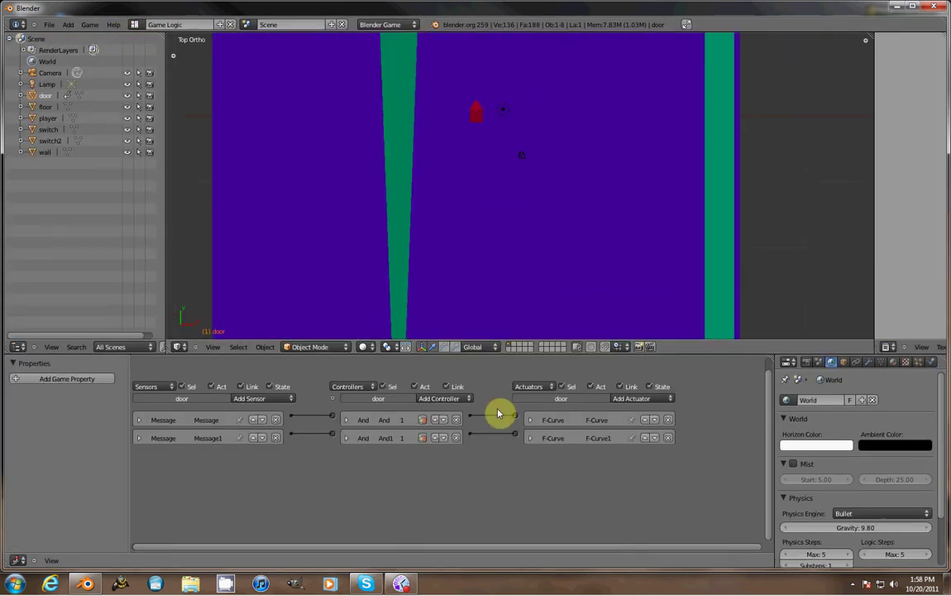
{"action": "scroll", "coordinate": [501, 244], "scroll_direction": "down", "scroll_amount": 3}
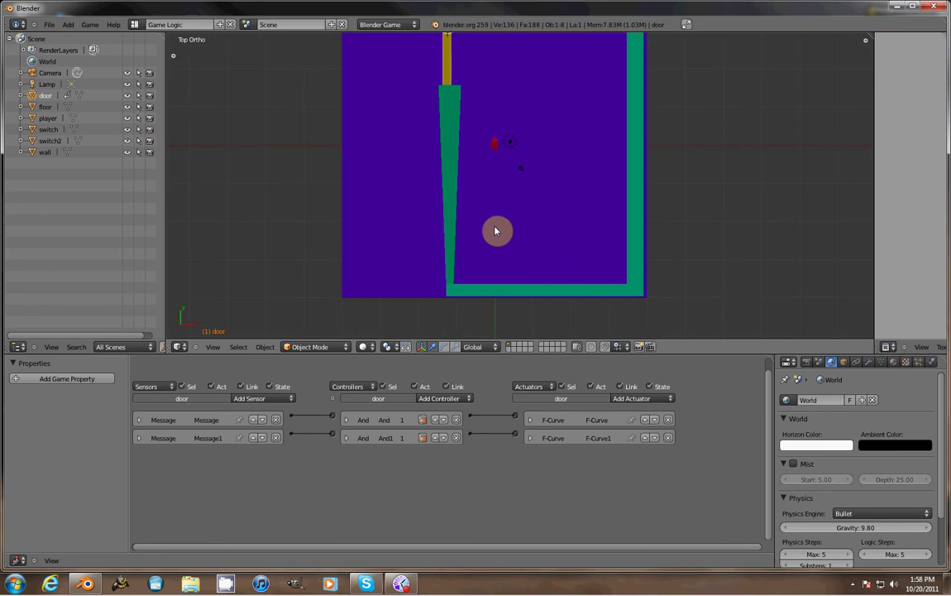
{"action": "scroll", "coordinate": [507, 273], "scroll_direction": "up", "scroll_amount": 2, "text": "shift"}
{"action": "key", "text": "p"}
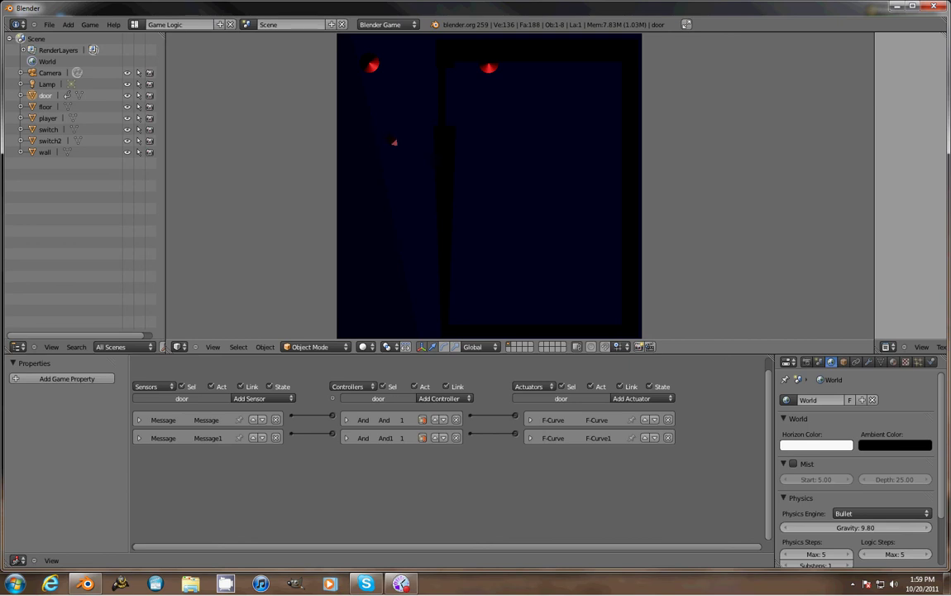
Step: Stop the running game and add an enlarged cube beside the level
{"action": "key", "text": "Escape"}
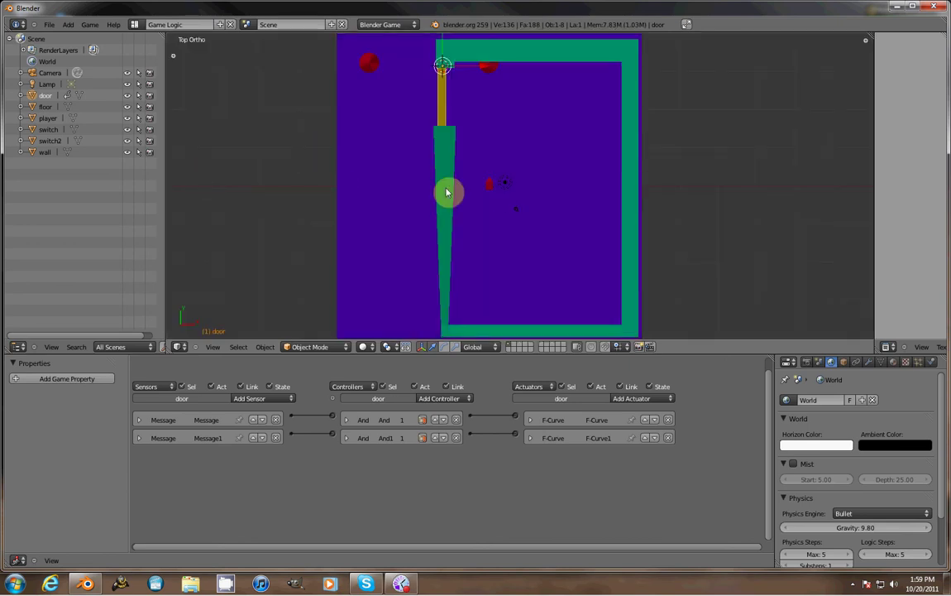
{"action": "key", "text": "shift+a"}
{"action": "mouse_move", "coordinate": [378, 254]}
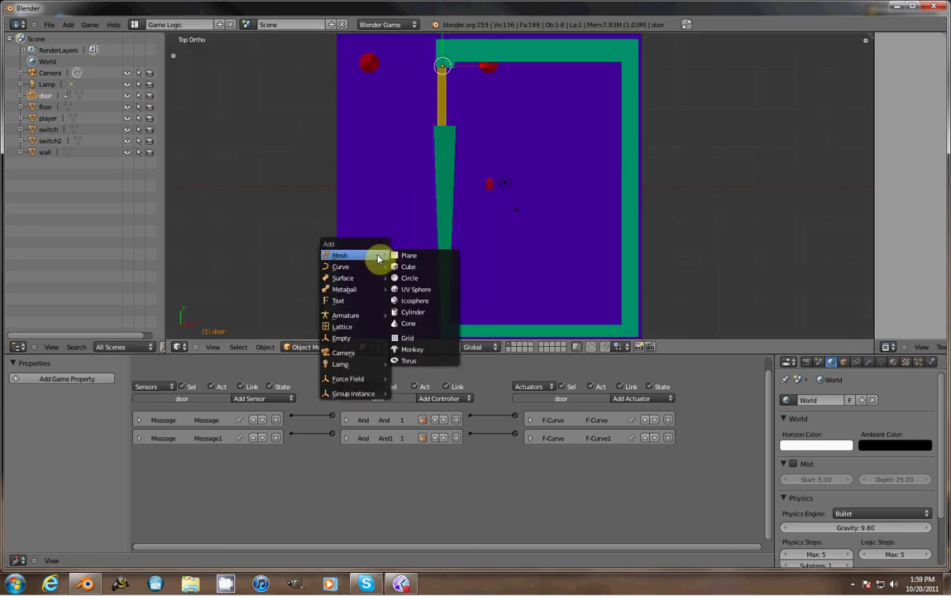
{"action": "left_click", "coordinate": [420, 266]}
{"action": "key", "text": "s"}
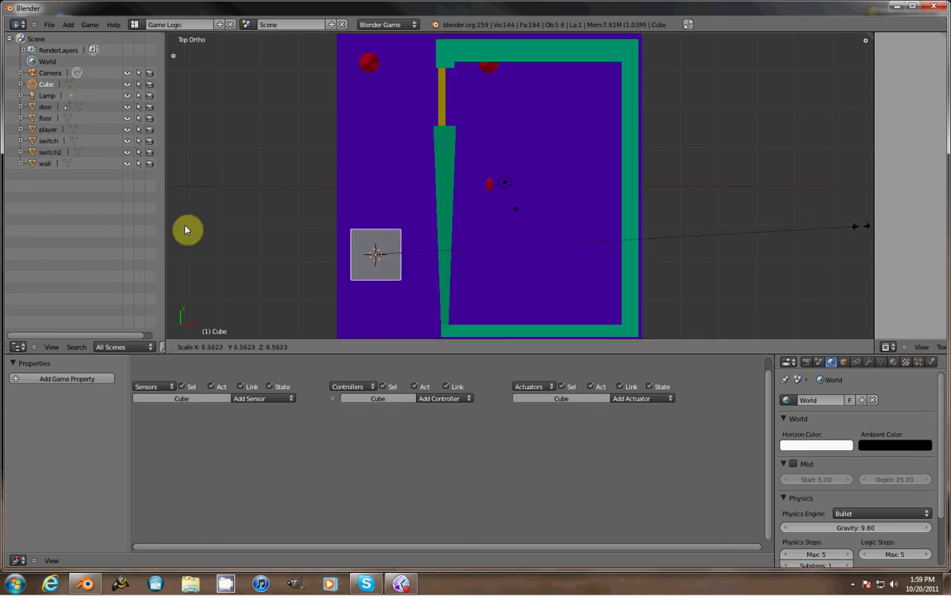
{"action": "left_click", "coordinate": [187, 229]}
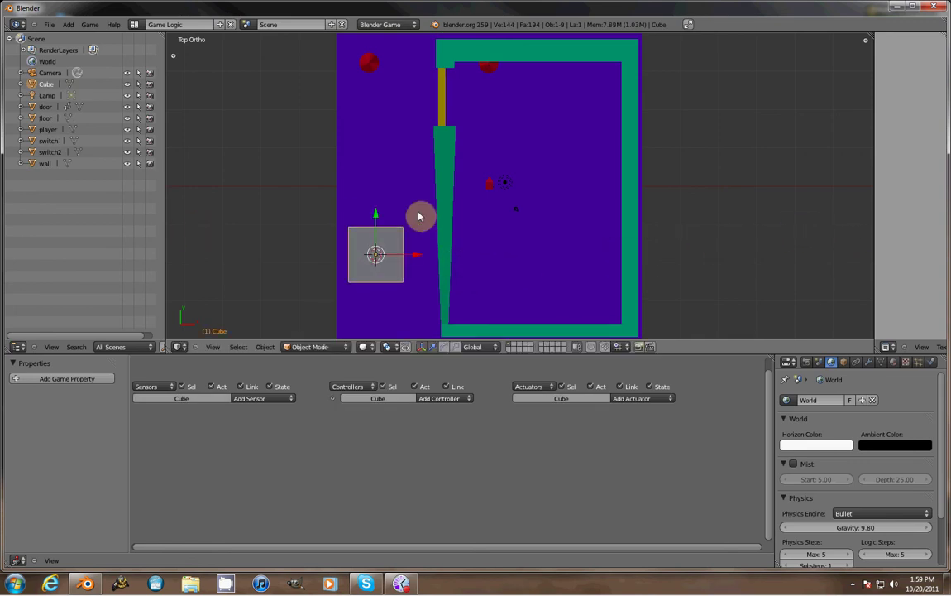
Step: Wire the cube's Touch sensor through an And controller to a Scene actuator set to Restart
{"action": "left_click", "coordinate": [262, 399]}
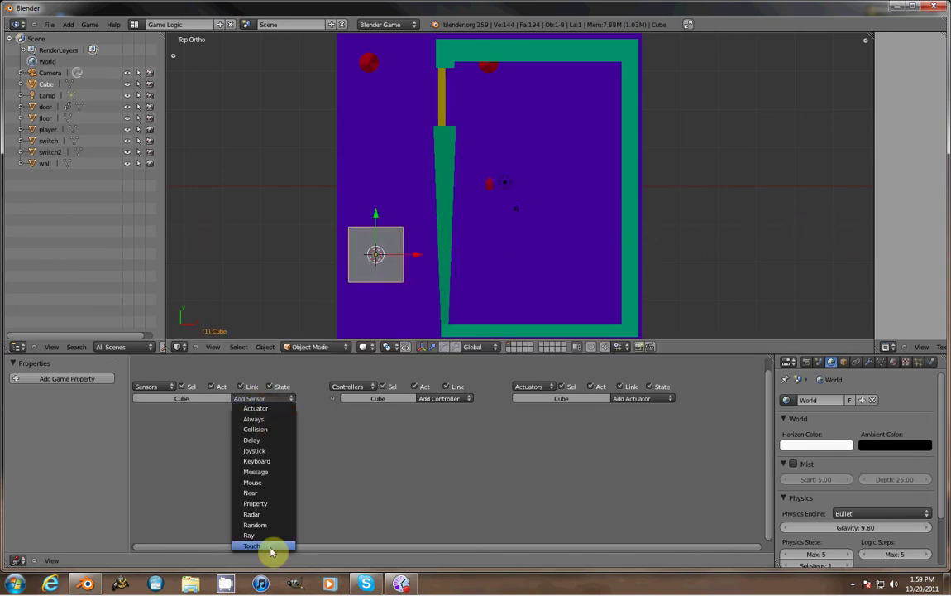
{"action": "left_click", "coordinate": [263, 546]}
{"action": "left_click", "coordinate": [437, 399]}
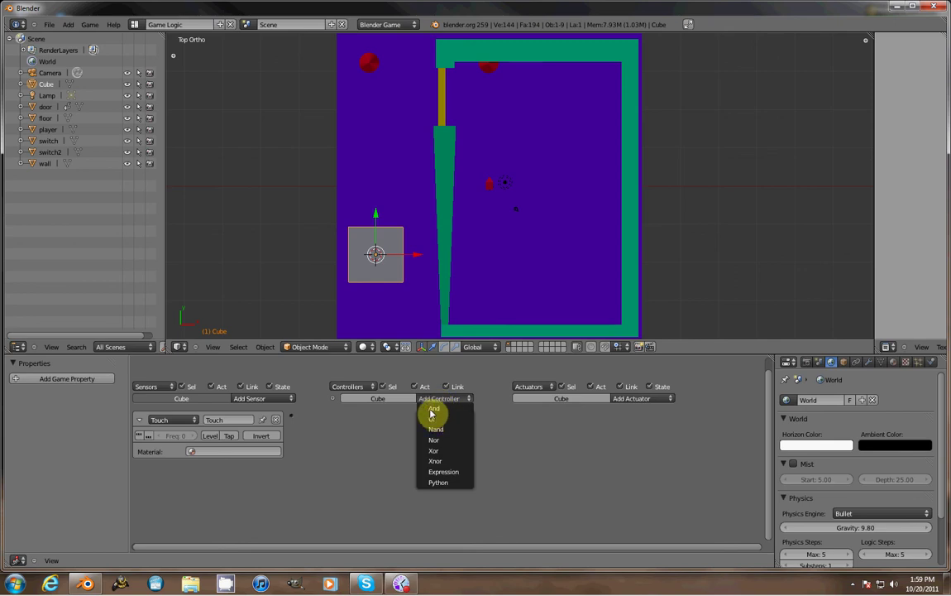
{"action": "left_click", "coordinate": [433, 410]}
{"action": "left_click_drag", "start_coordinate": [291, 416], "coordinate": [328, 421]}
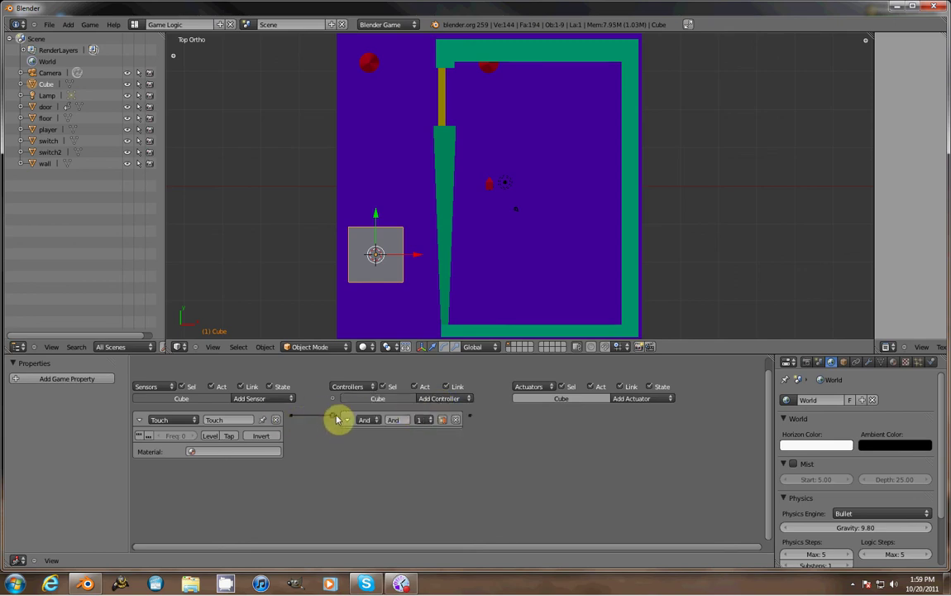
{"action": "left_click", "coordinate": [641, 398]}
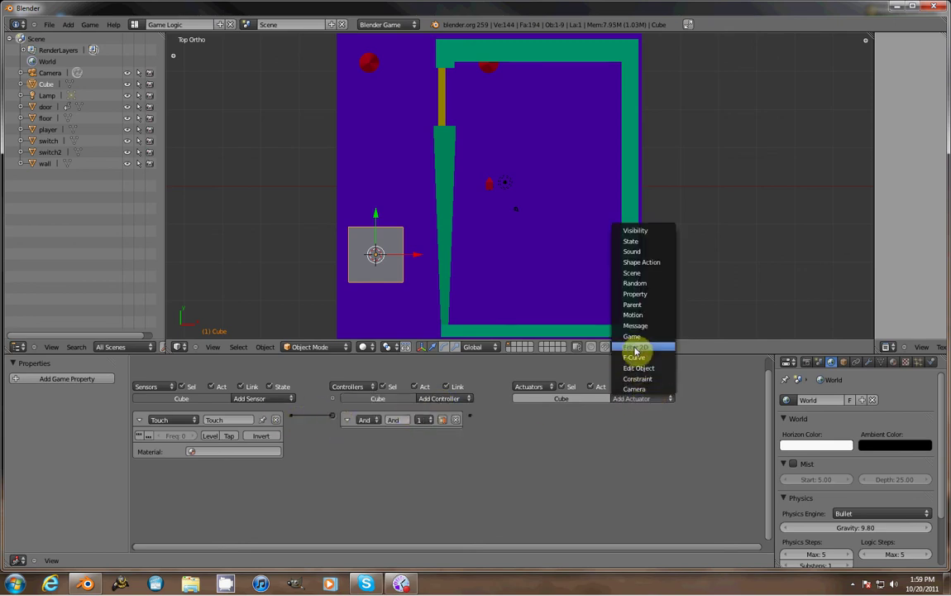
{"action": "left_click", "coordinate": [634, 273]}
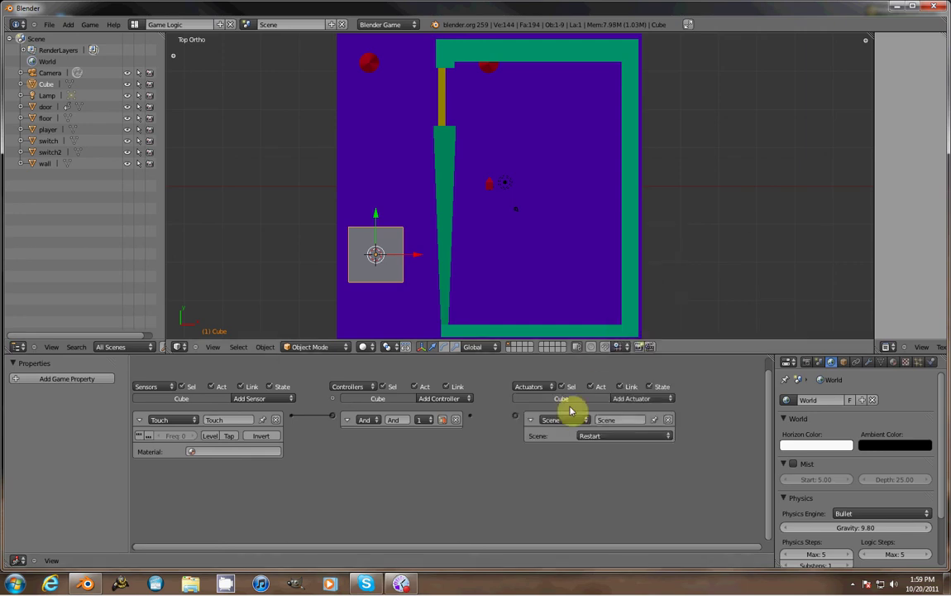
{"action": "left_click_drag", "start_coordinate": [470, 415], "coordinate": [514, 416]}
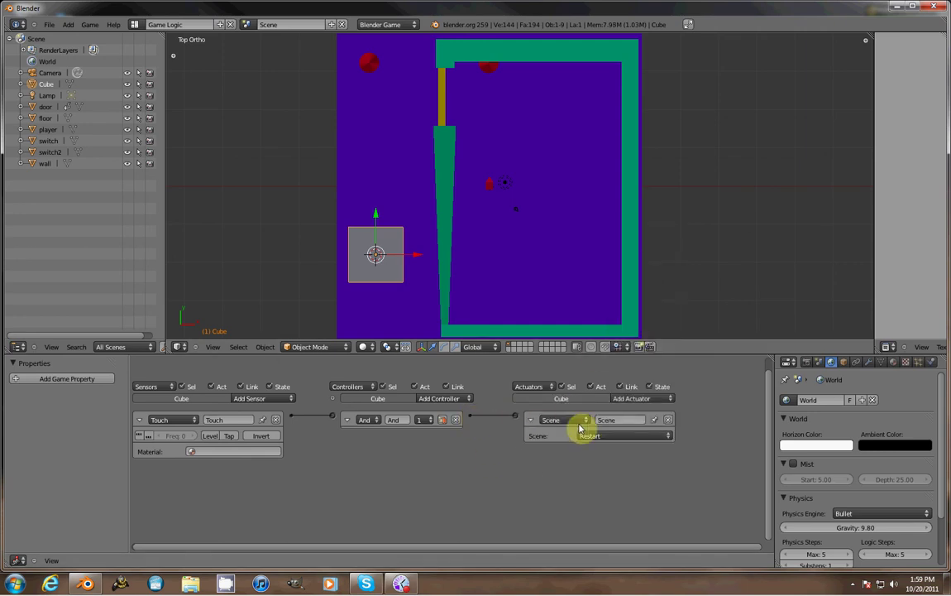
Step: Playtest the restart cube, then switch to the camera view and zoom in
{"action": "key", "text": "p"}
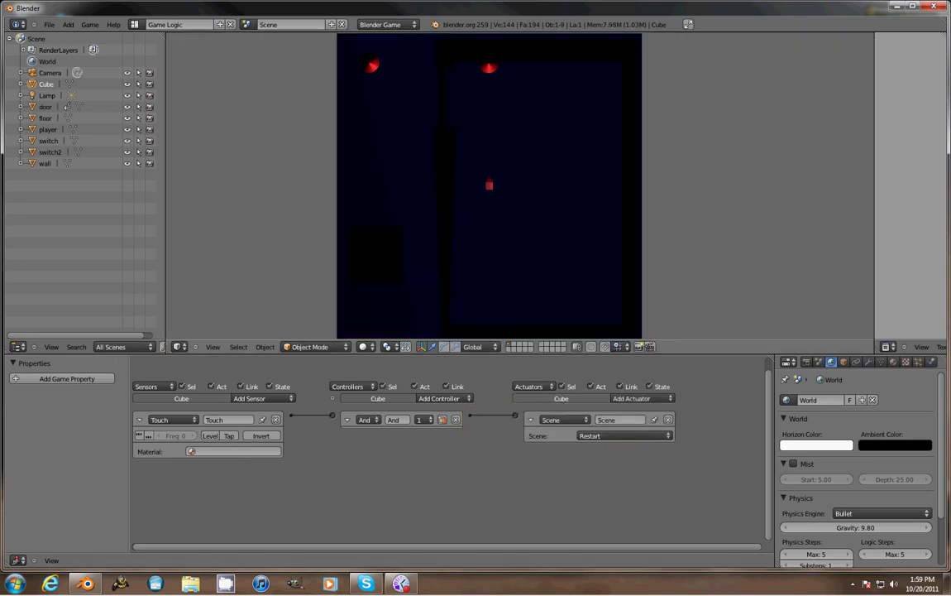
{"action": "key", "text": "Escape"}
{"action": "key", "text": "KP_0"}
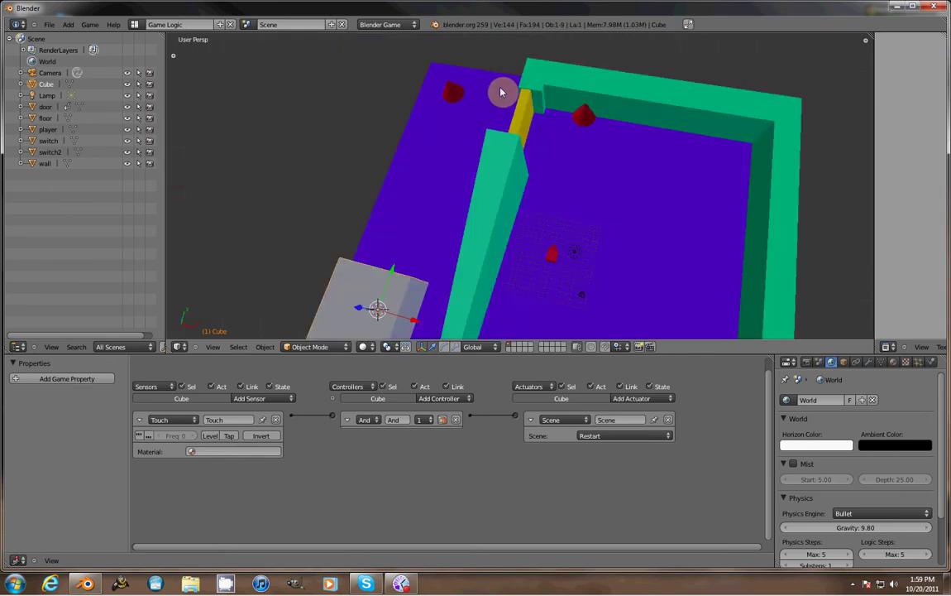
{"action": "scroll", "coordinate": [616, 194], "scroll_direction": "up", "scroll_amount": 5}
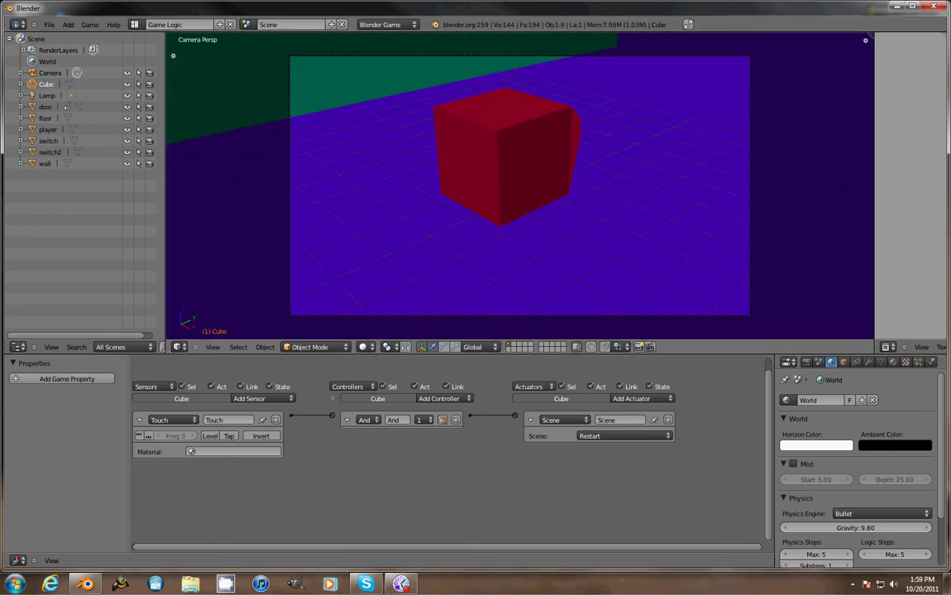
Step: Playtest again from the camera view, return to top view, and minimize Blender
{"action": "key", "text": "p"}
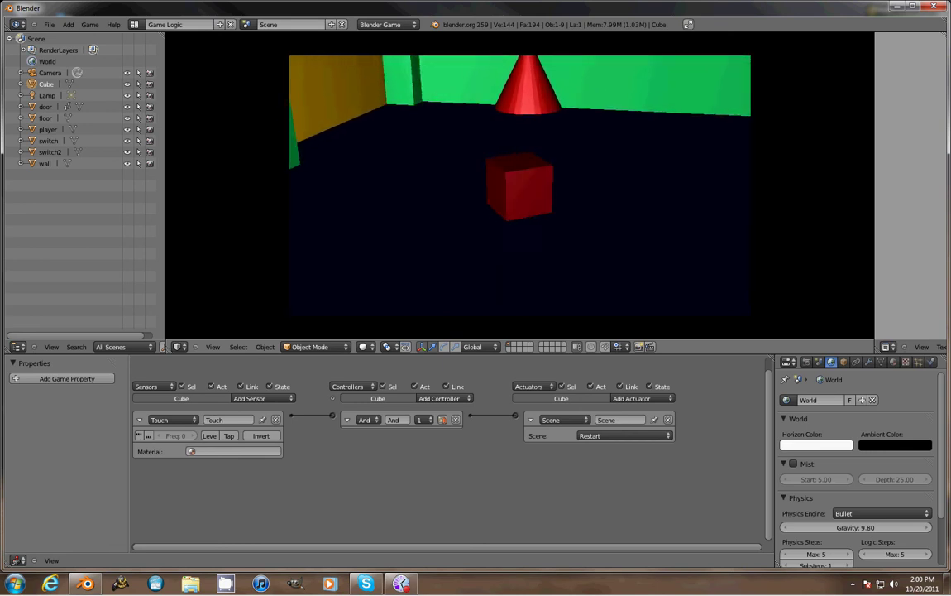
{"action": "key", "text": "Escape"}
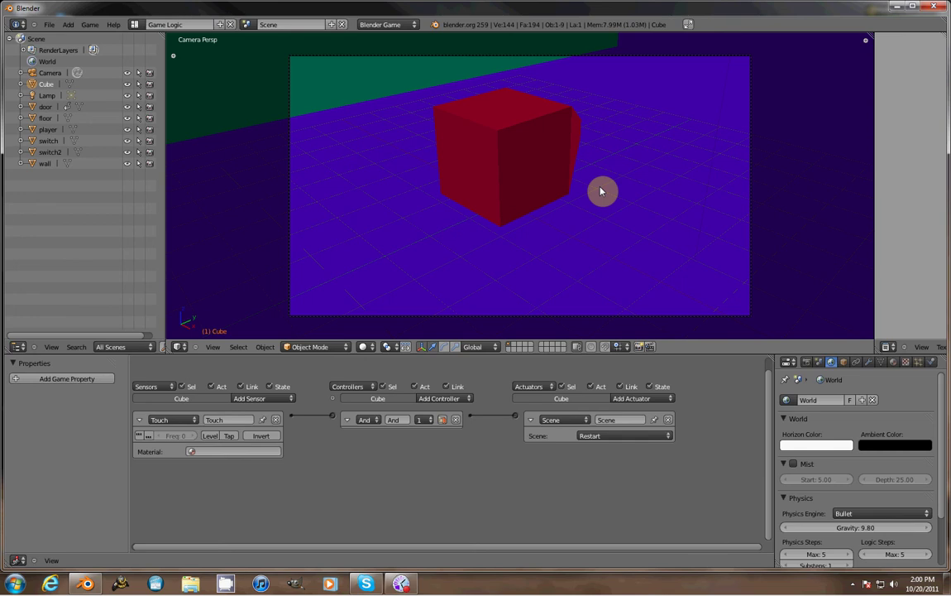
{"action": "key", "text": "KP_7"}
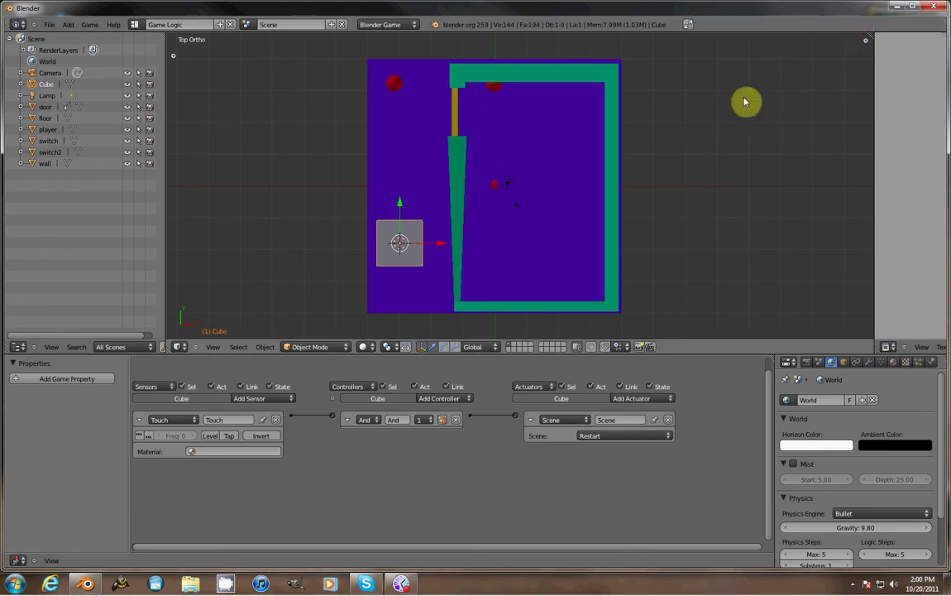
{"action": "left_click", "coordinate": [896, 10]}
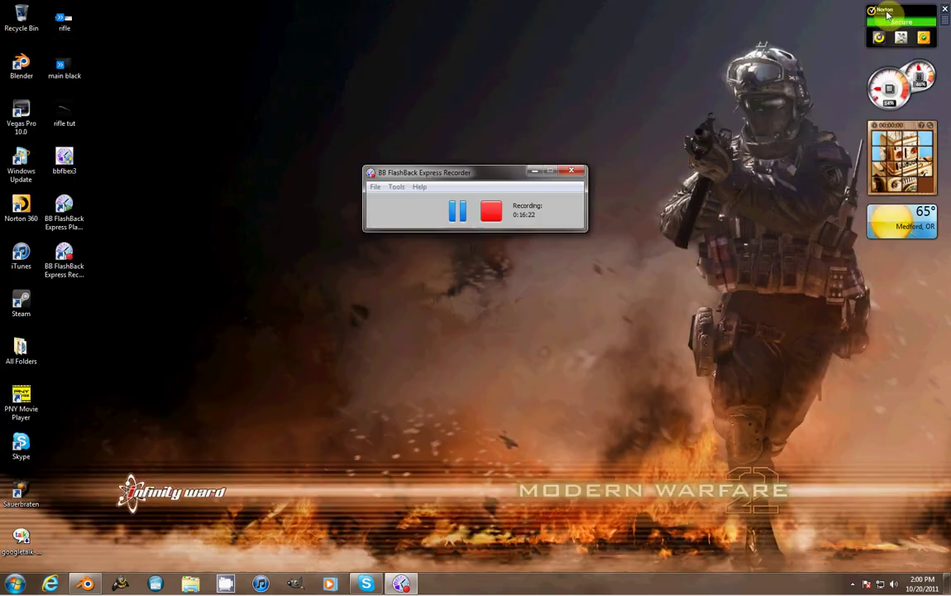